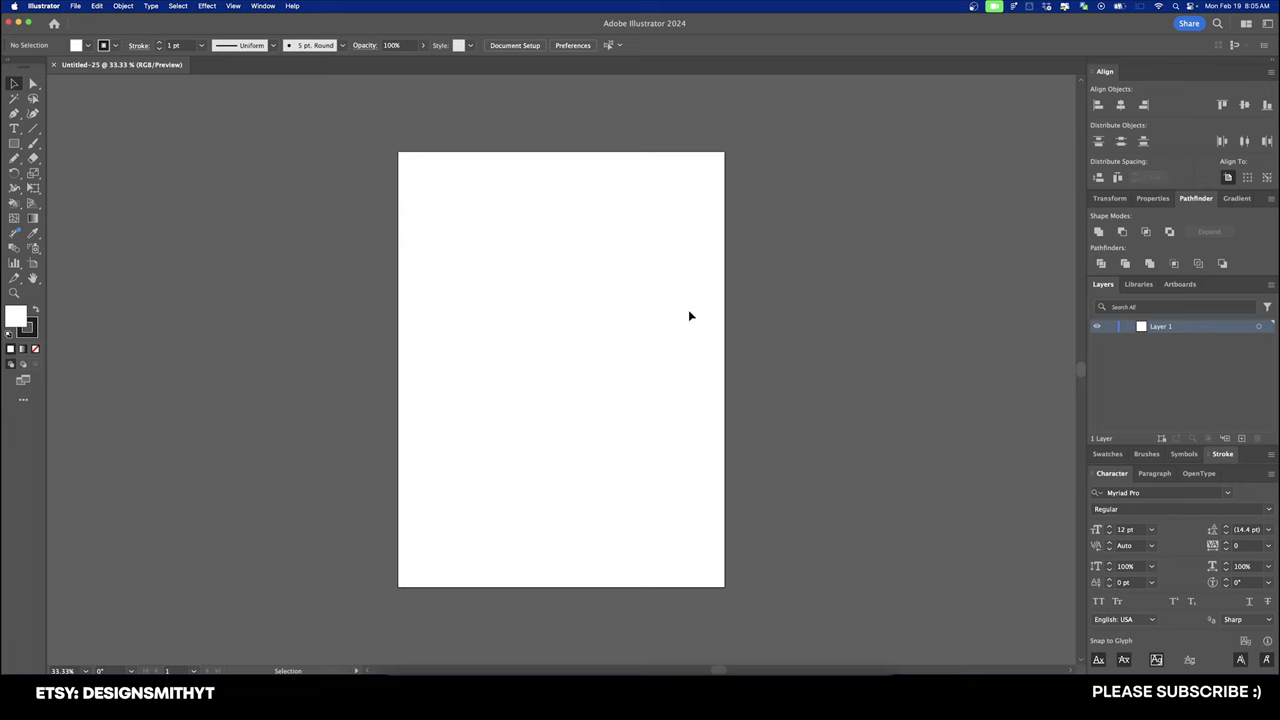
Step: Switch to Chrome and copy the full-size Genius cover photo of Janet Jackson's Rhythm Nation from the image search results
key("super+Tab")
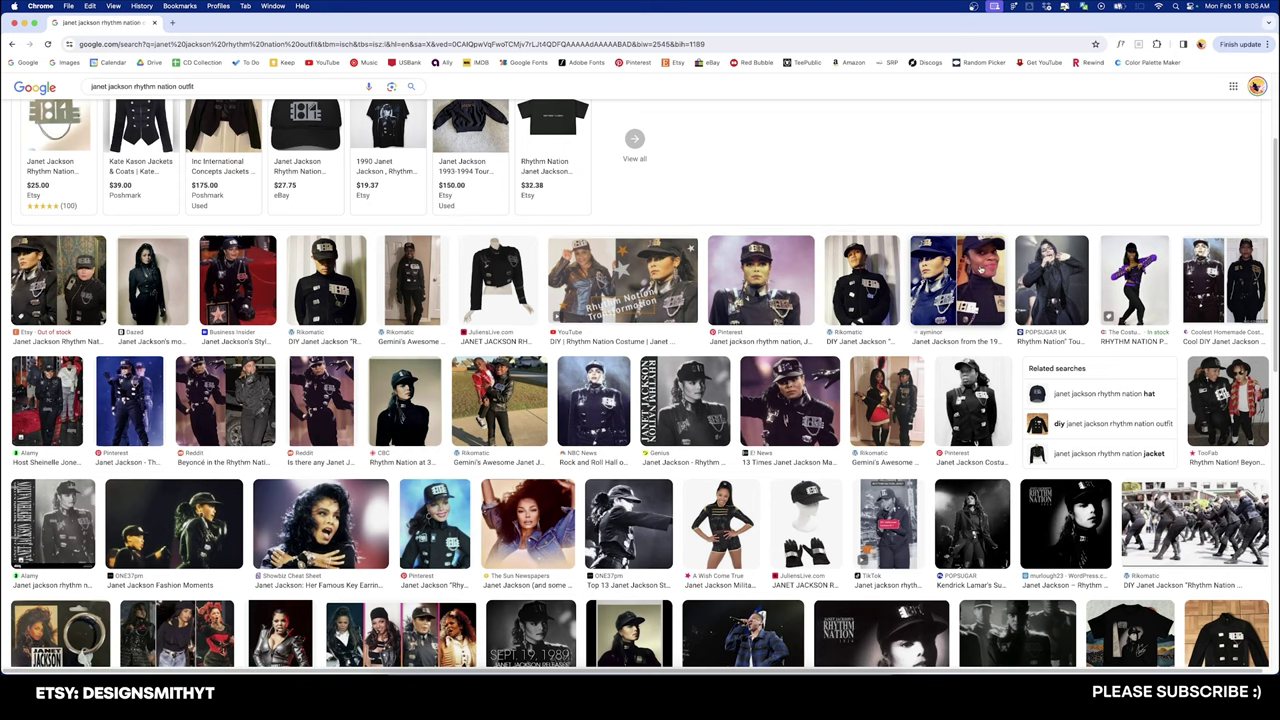
scroll(628, 266, "down", 2)
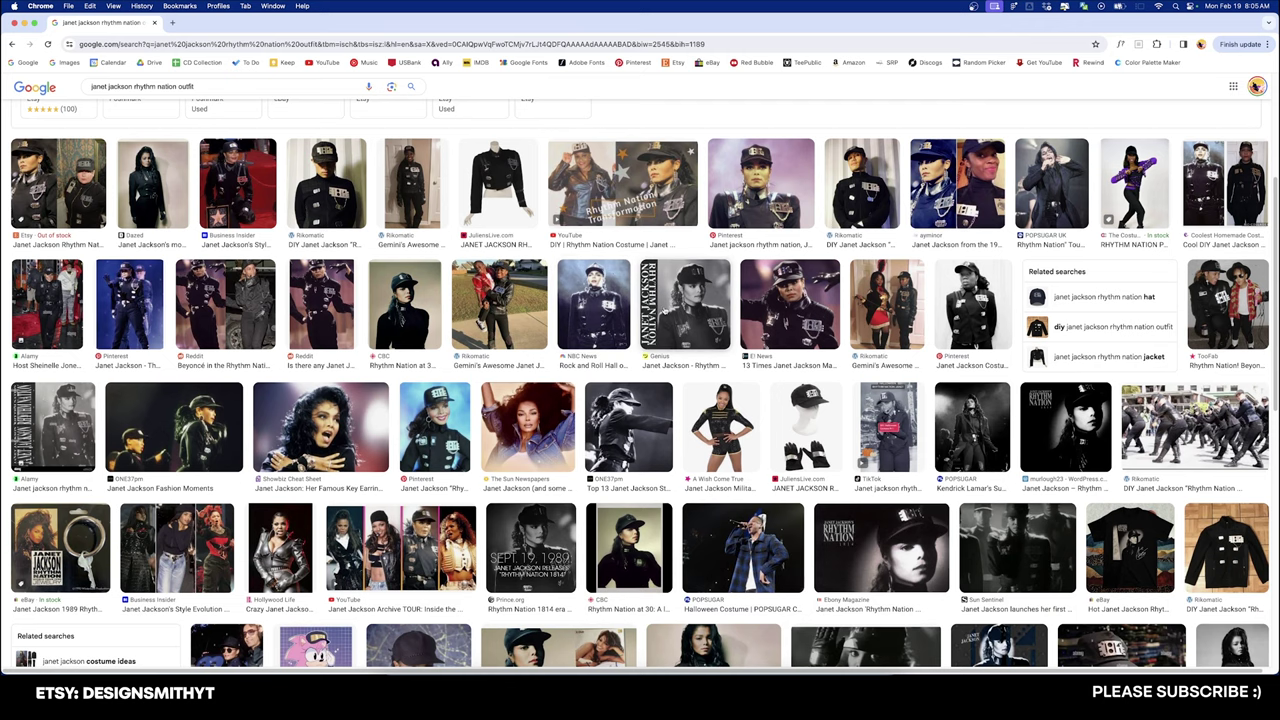
left_click(685, 303)
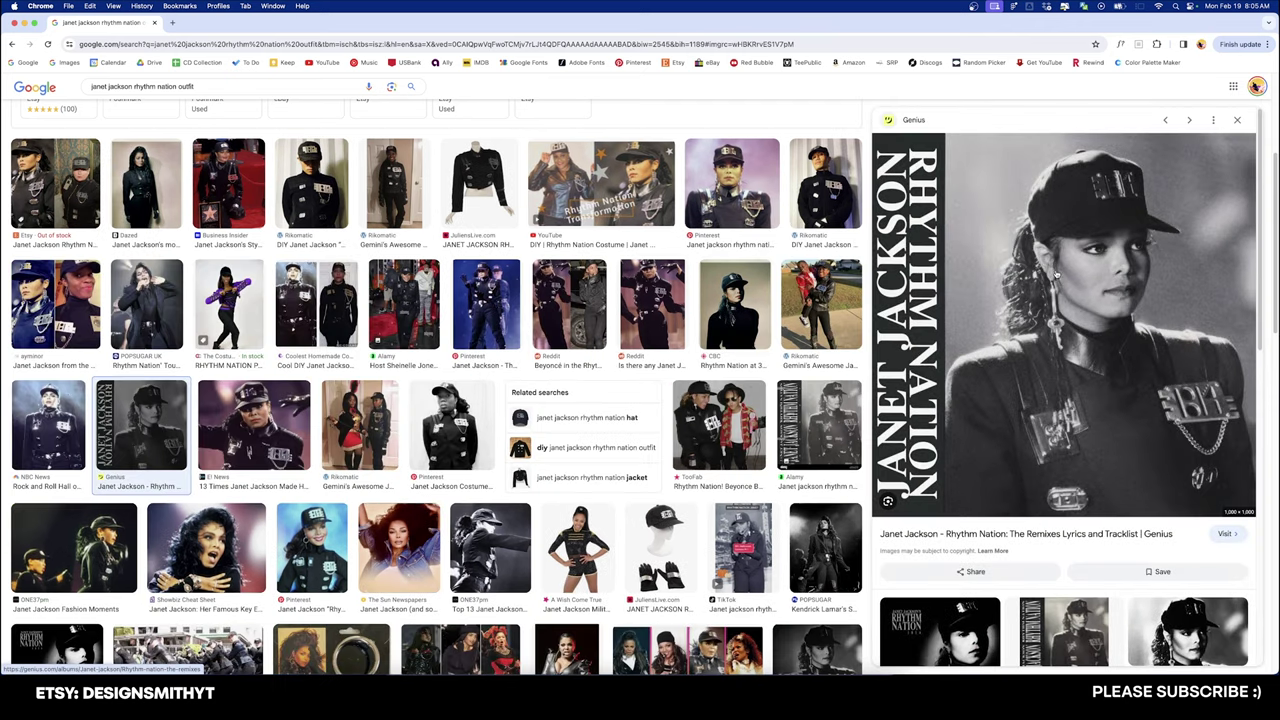
right_click(1056, 274)
left_click(1100, 357)
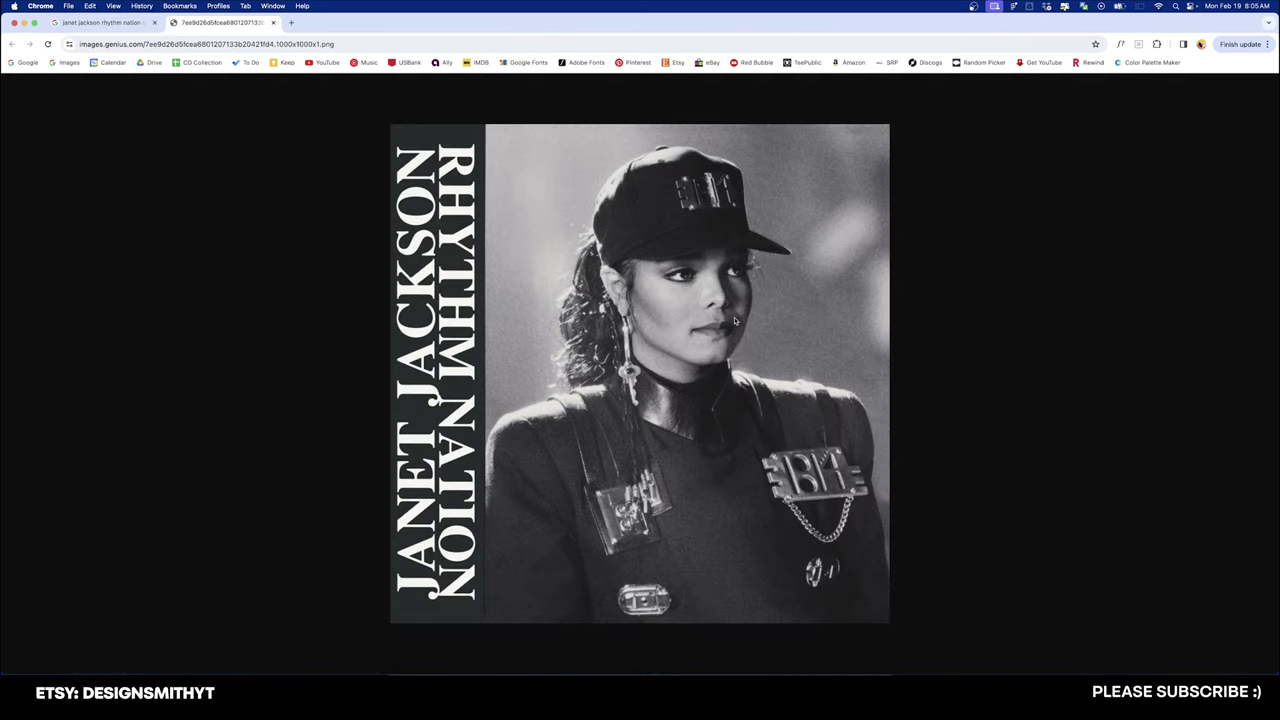
right_click(785, 274)
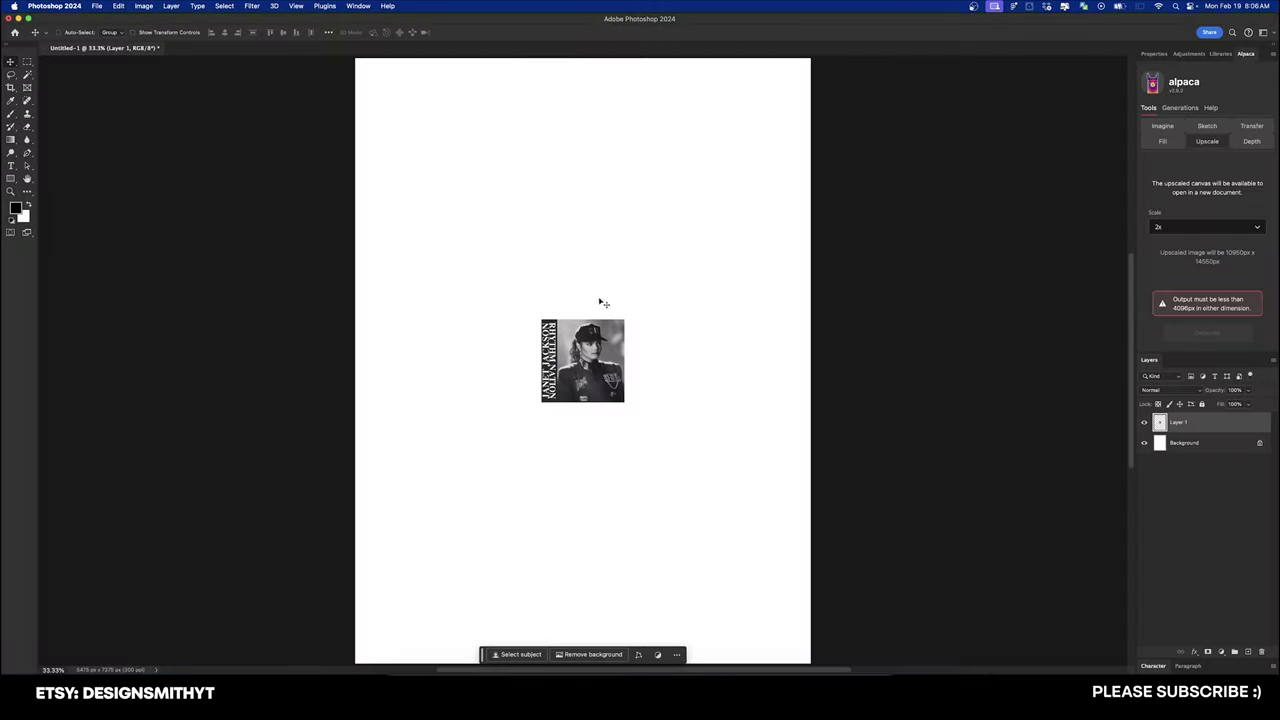
Step: Switch to Photoshop and scale the pasted cover photo proportionally about its center to the full canvas height
scroll(671, 339, "down", 2)
key("super+t")
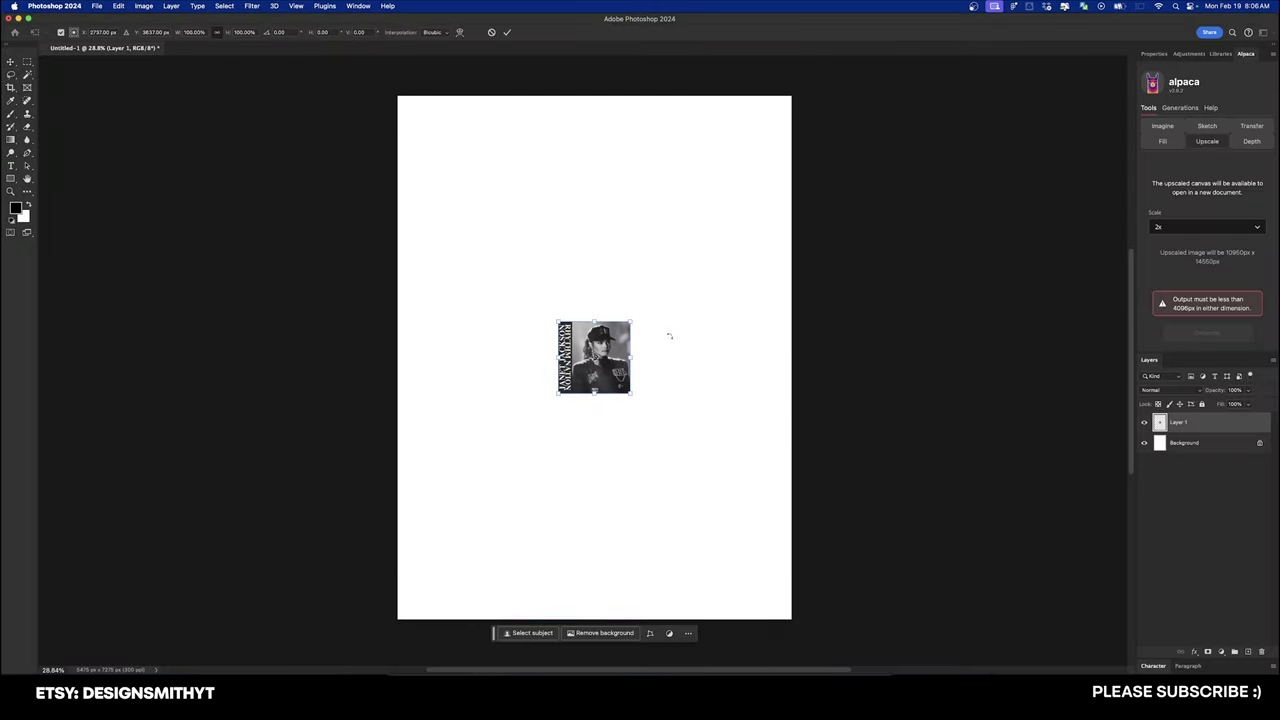
left_click_drag(631, 357, 857, 358)
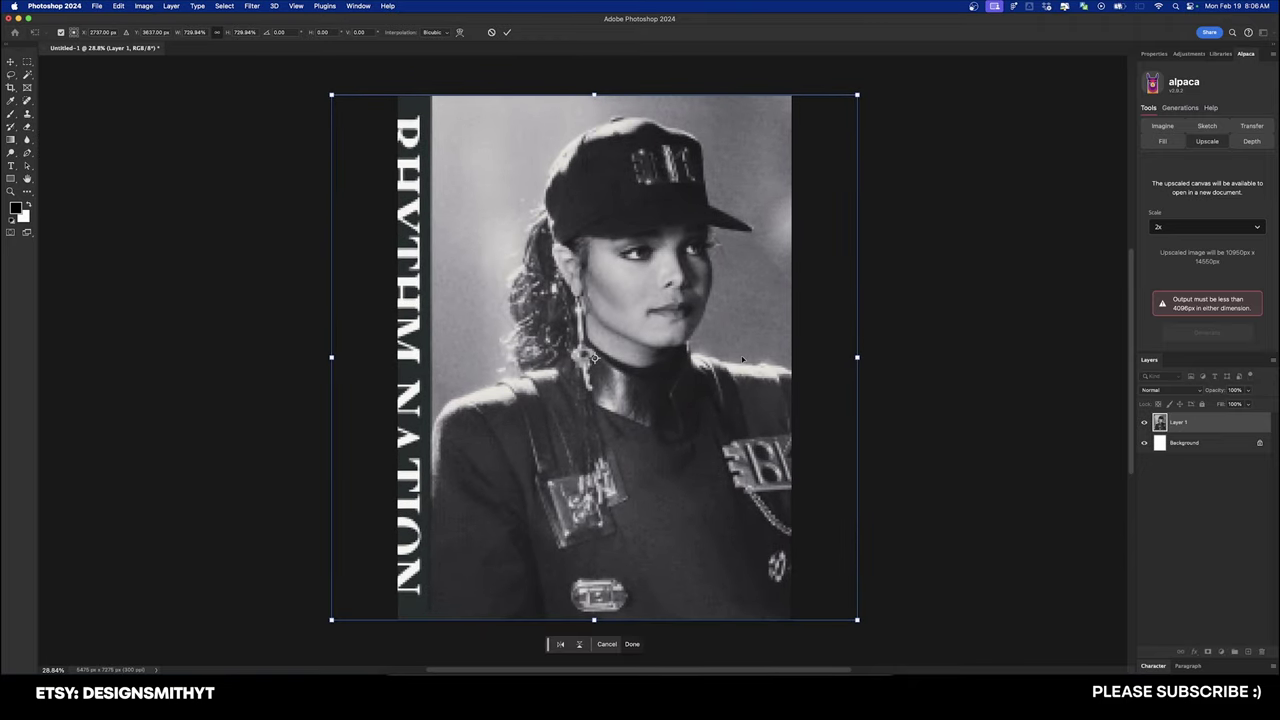
key("Return")
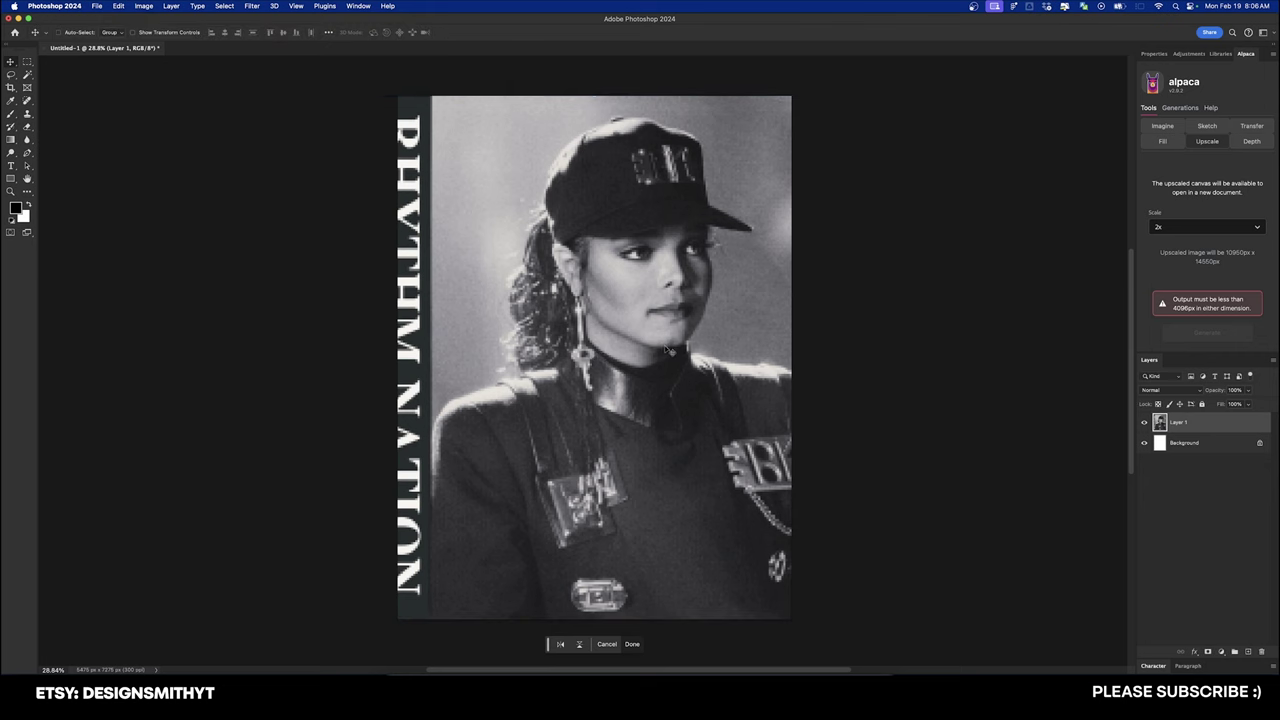
Step: Shift the photo to the right and delete the vertical title lettering strip along its left side
left_click_drag(591, 347, 680, 342)
key("m")
left_click_drag(381, 86, 510, 627)
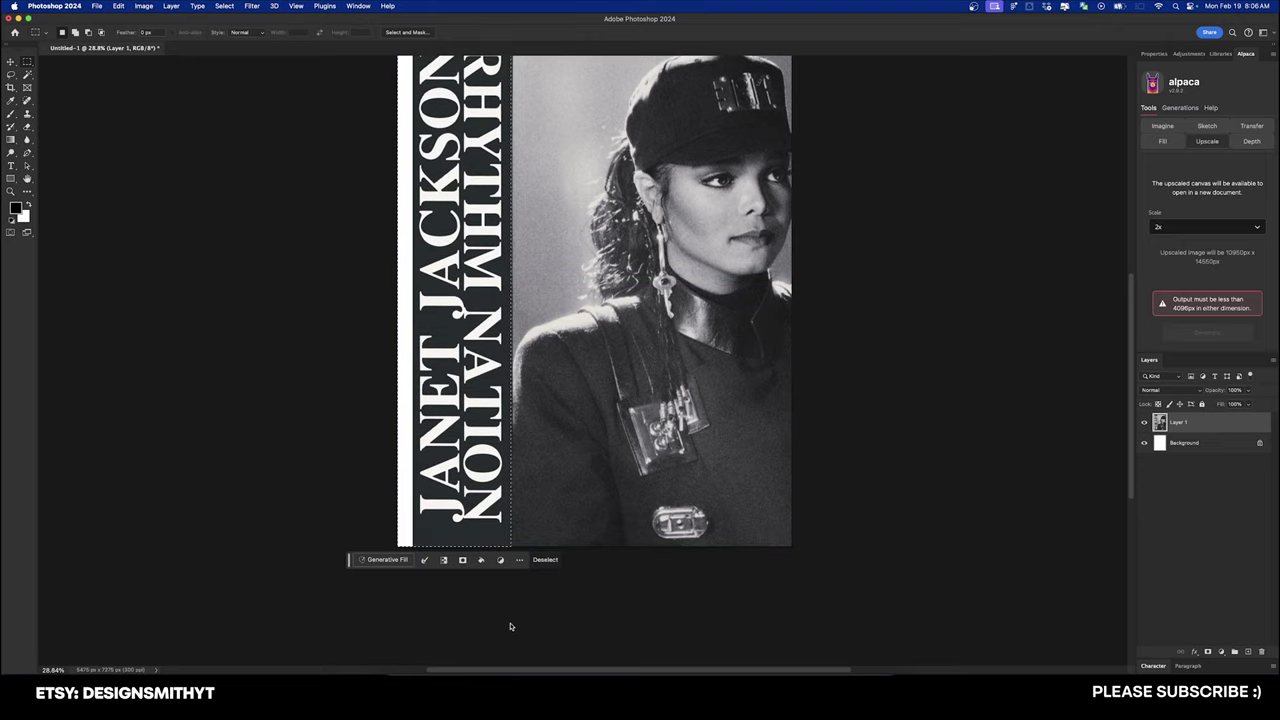
key("Delete")
key("ctrl+d")
Step: Delete the leftover dark sliver along the photo's left edge and clear the selection
left_click_drag(543, 369, 561, 443)
left_click_drag(408, 100, 532, 658)
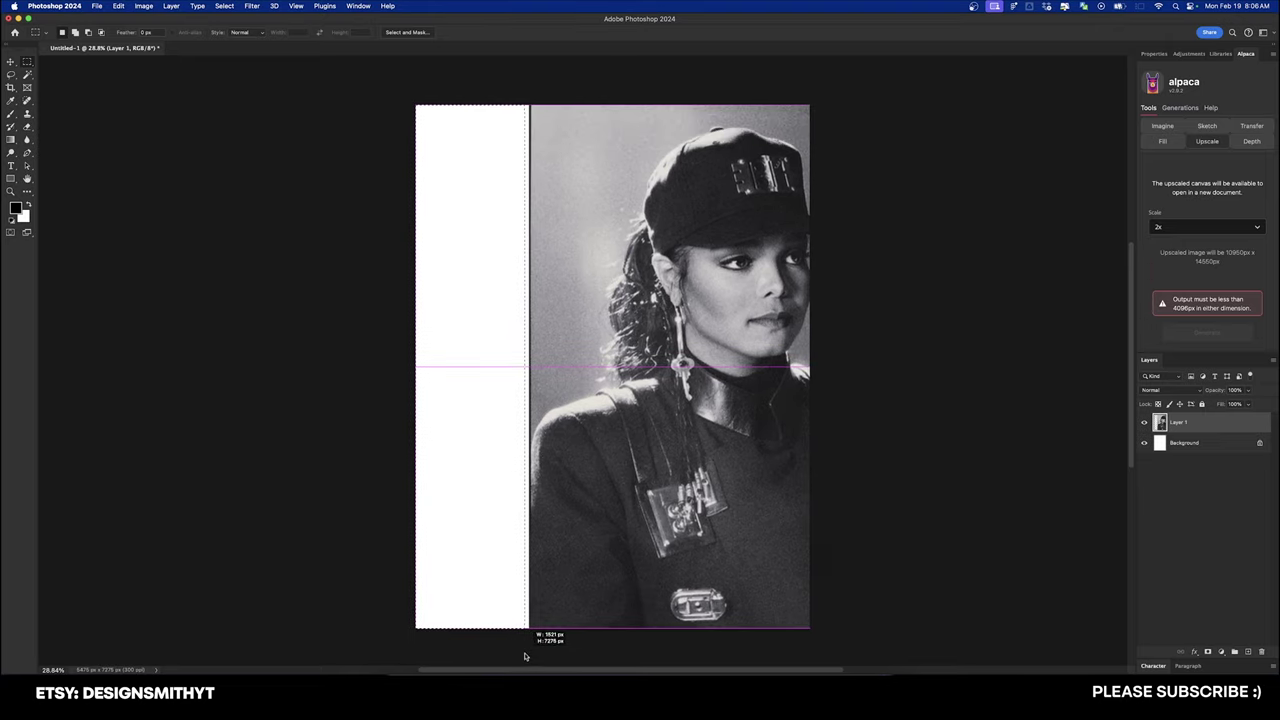
key("Delete")
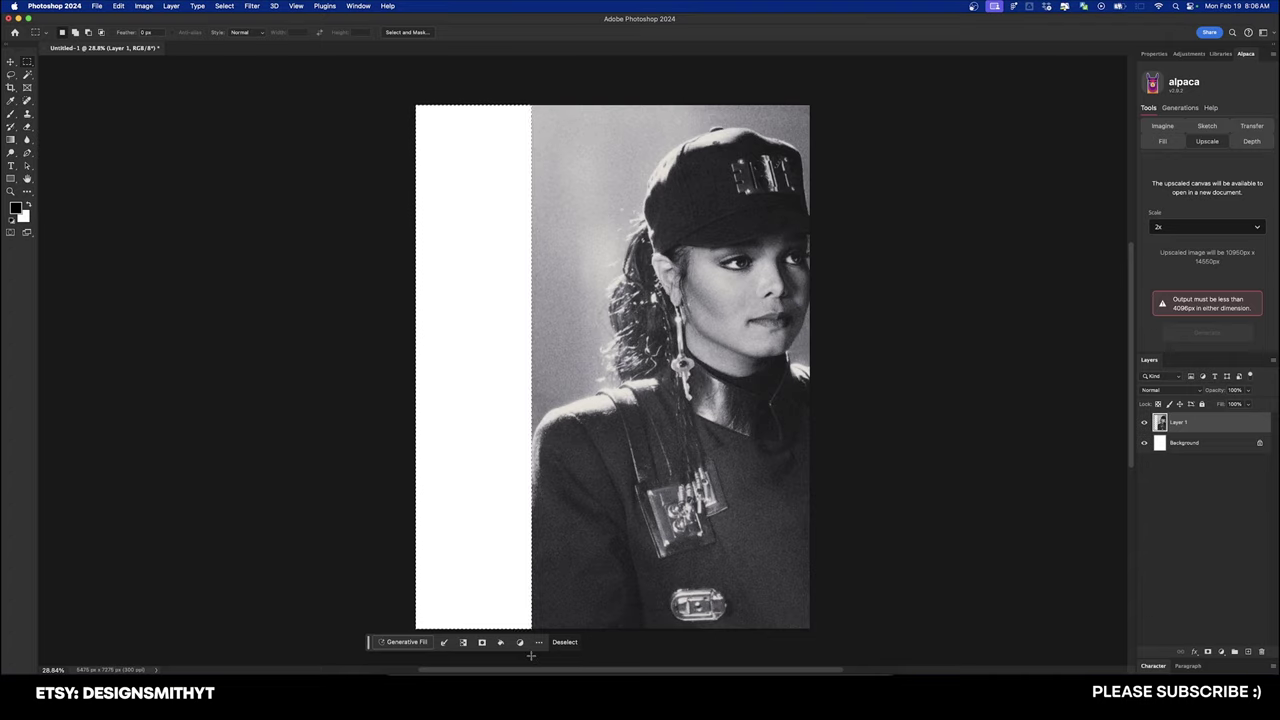
key("super+d")
key("v")
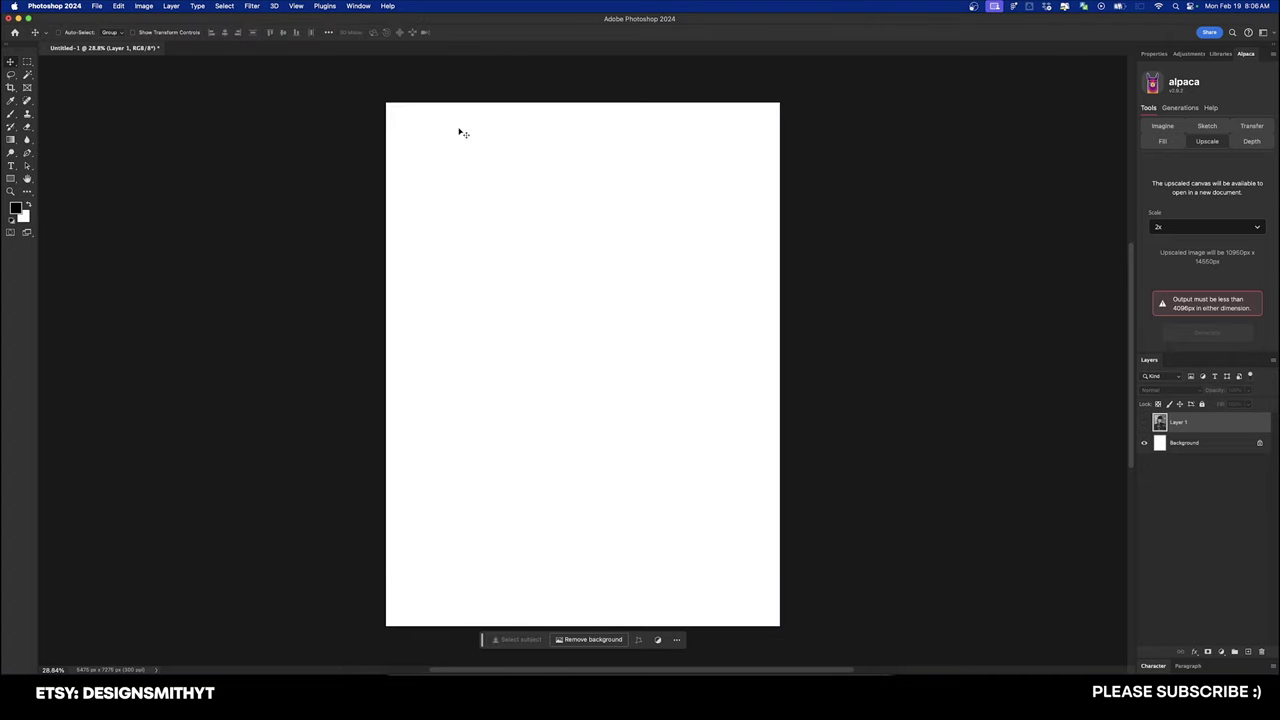
Step: Create a cyan guide layout with 1.5 in margins on all four sides of the canvas
left_click(296, 6)
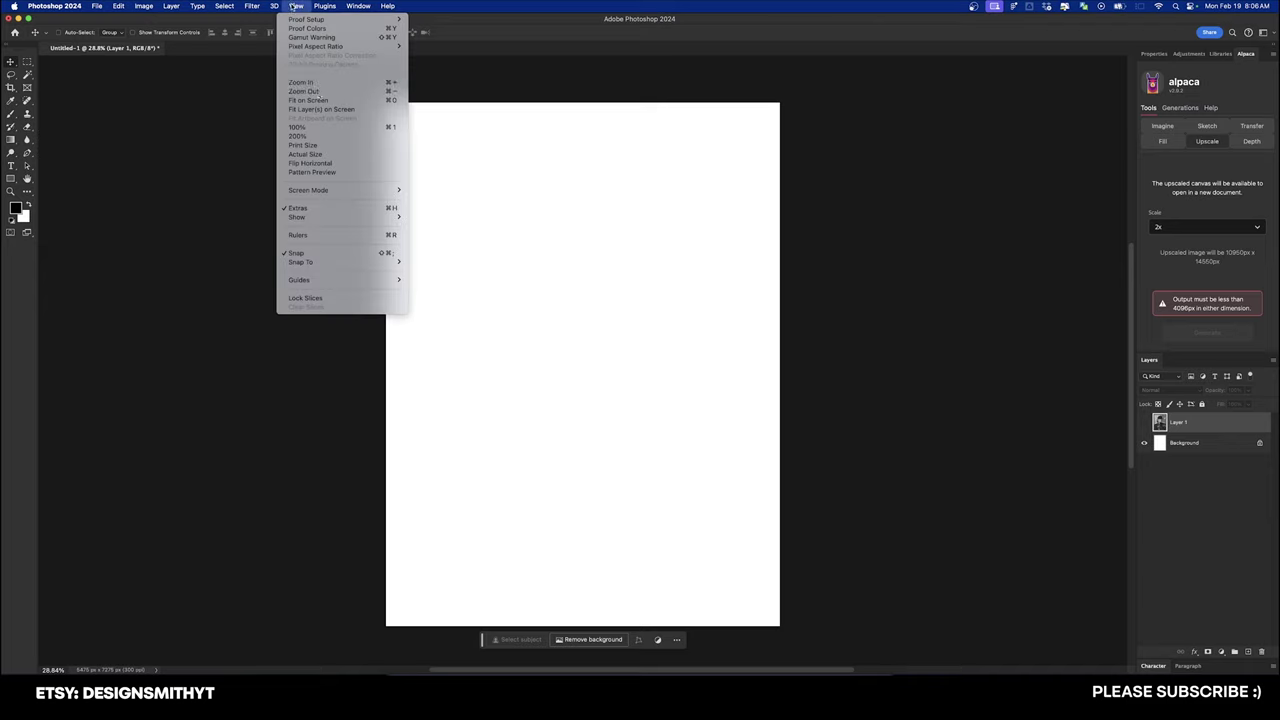
mouse_move(390, 280)
left_click(447, 343)
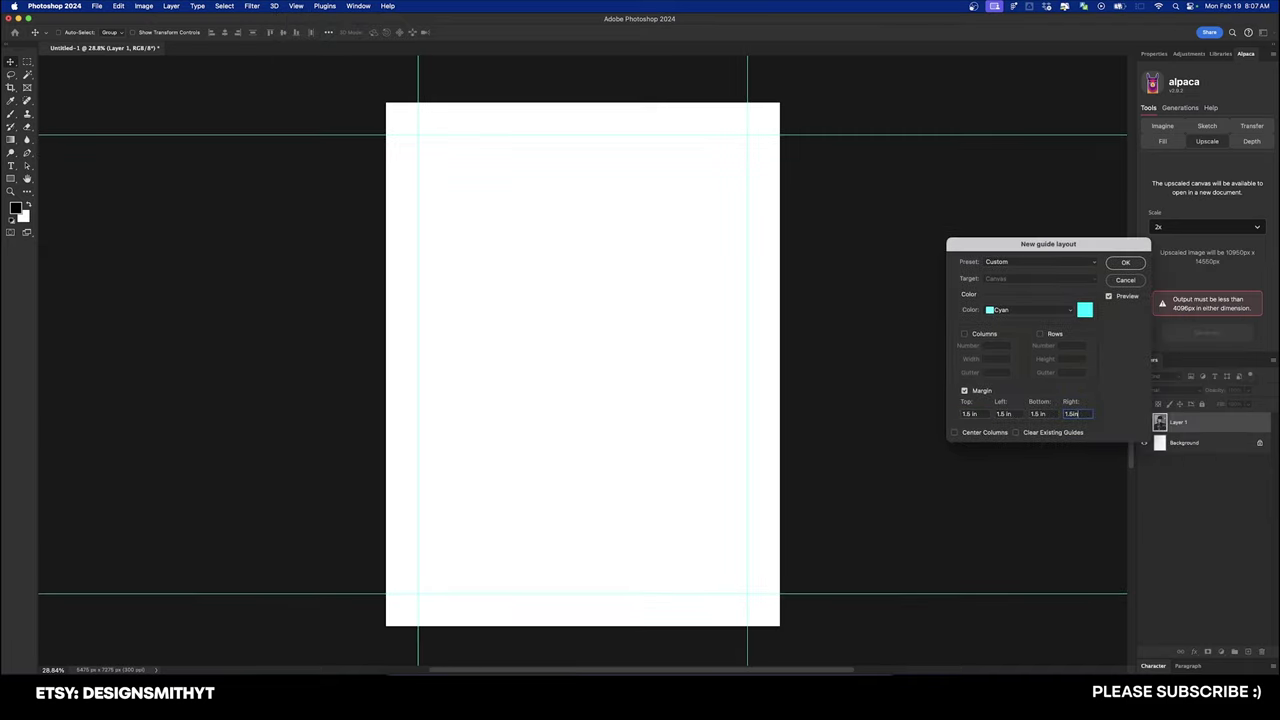
key("Return")
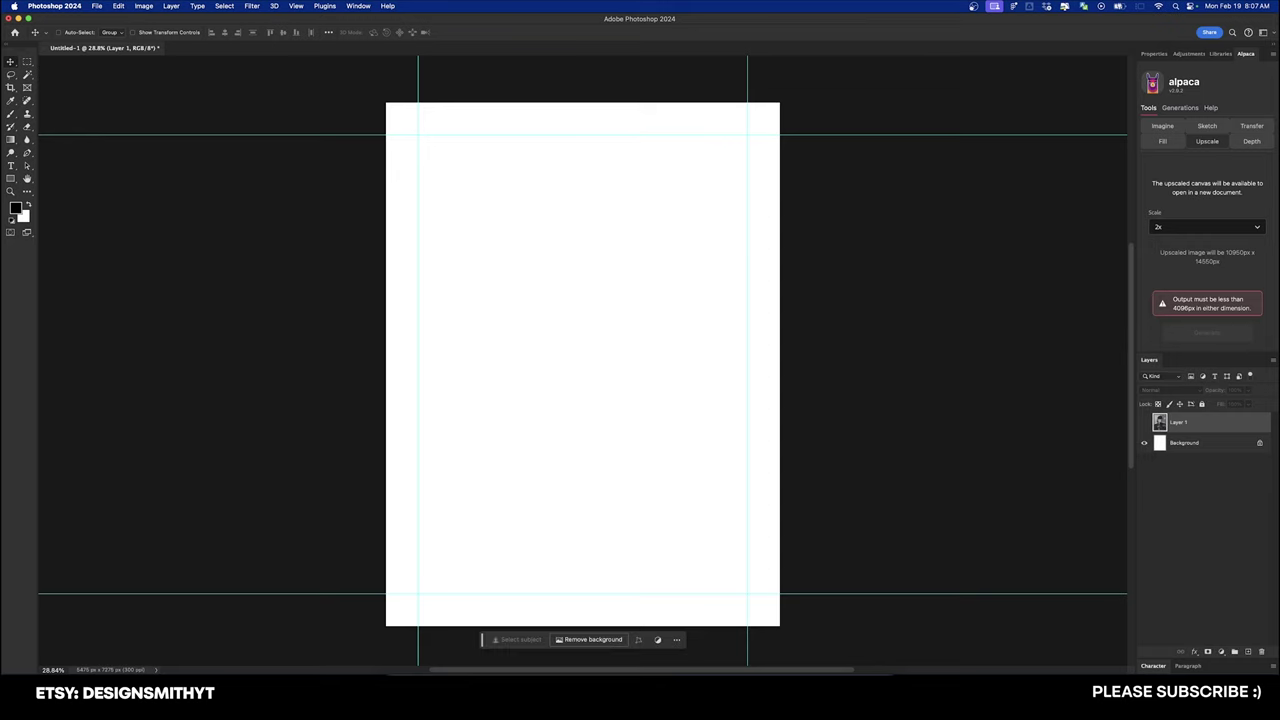
Step: Show the photo layer again and draw a black 4575 by 6375 px rectangle filling the area inside the margin guides
left_click(1144, 422)
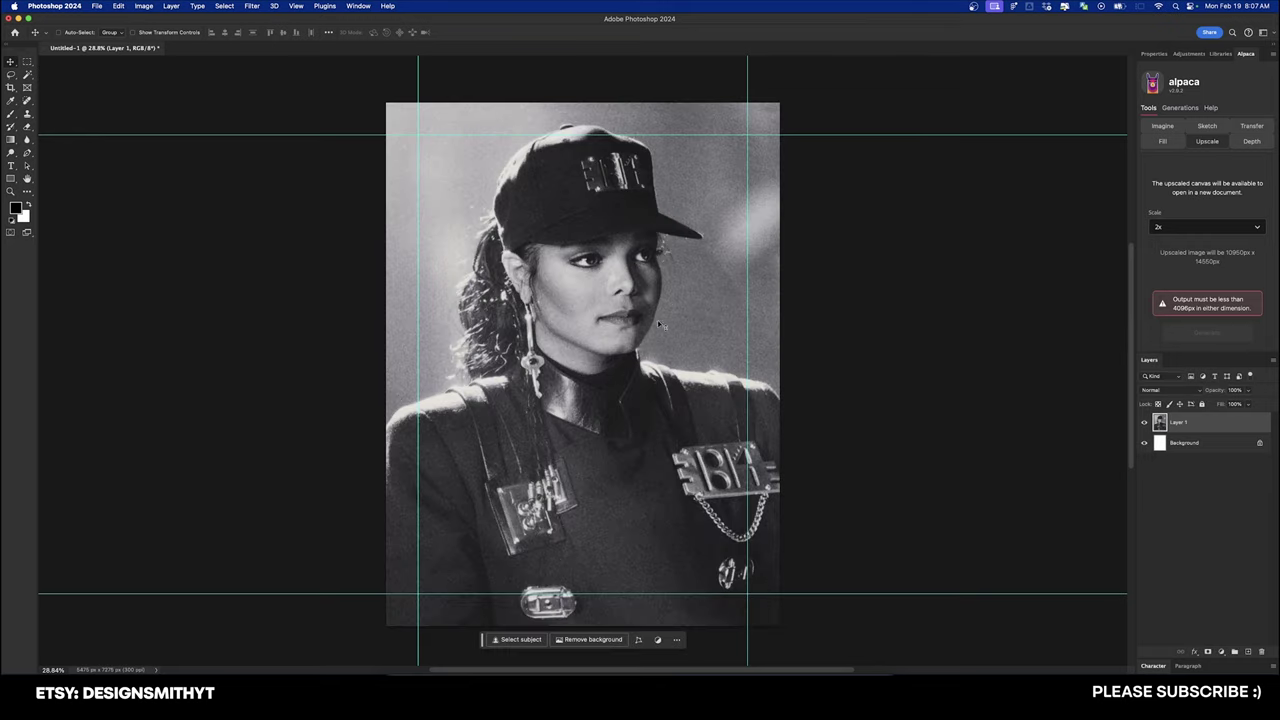
left_click(10, 178)
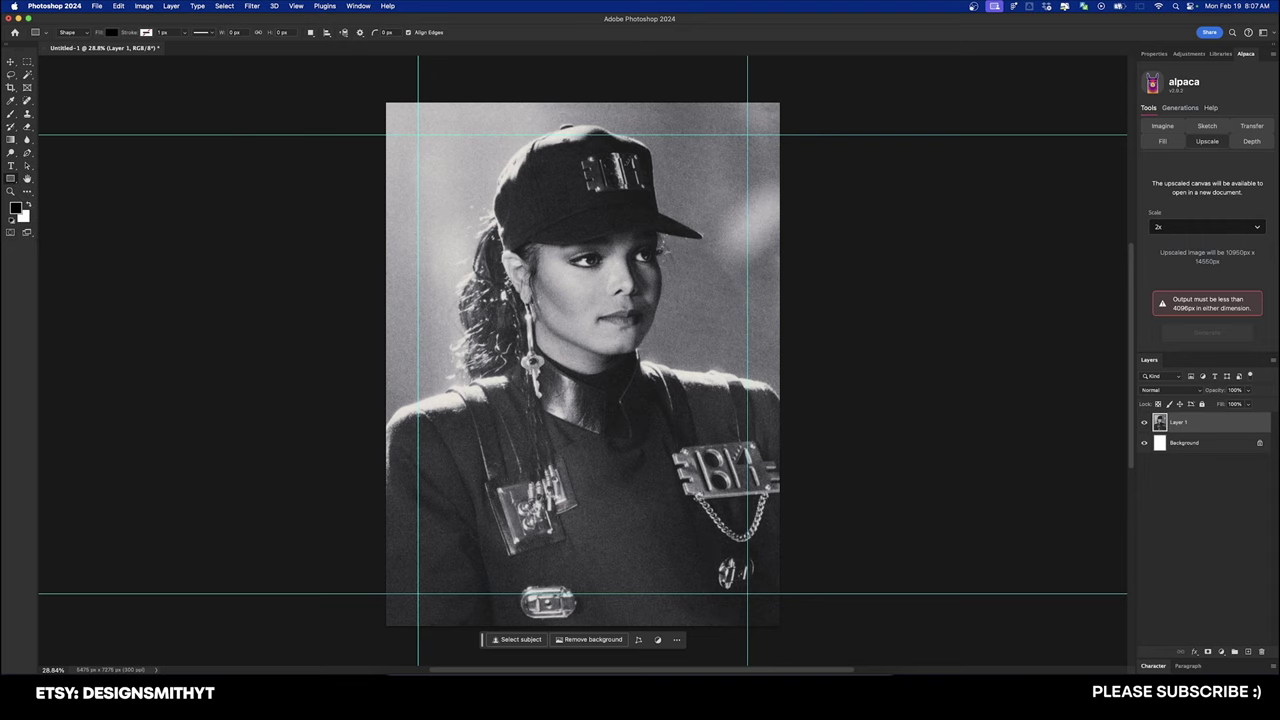
left_click_drag(418, 134, 747, 593)
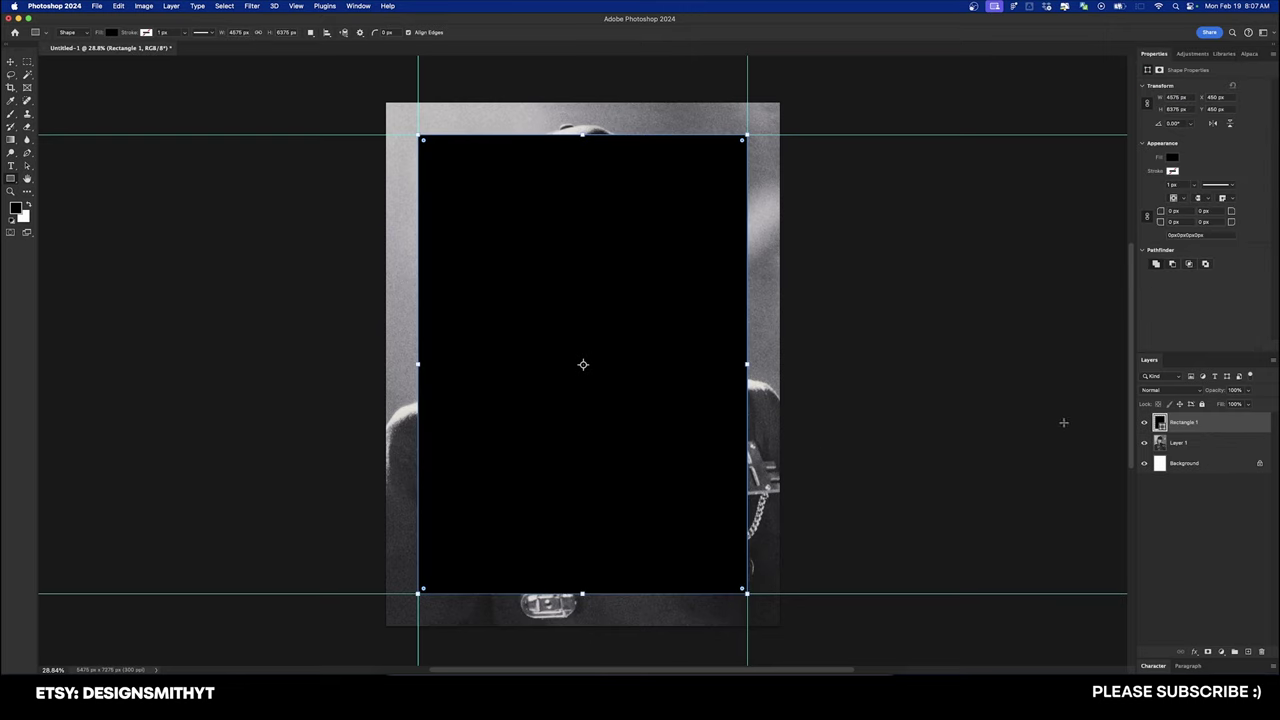
Step: Move the photo layer above the black rectangle and clip it to the rectangle's shape
left_click_drag(1222, 446, 1215, 422)
key("v")
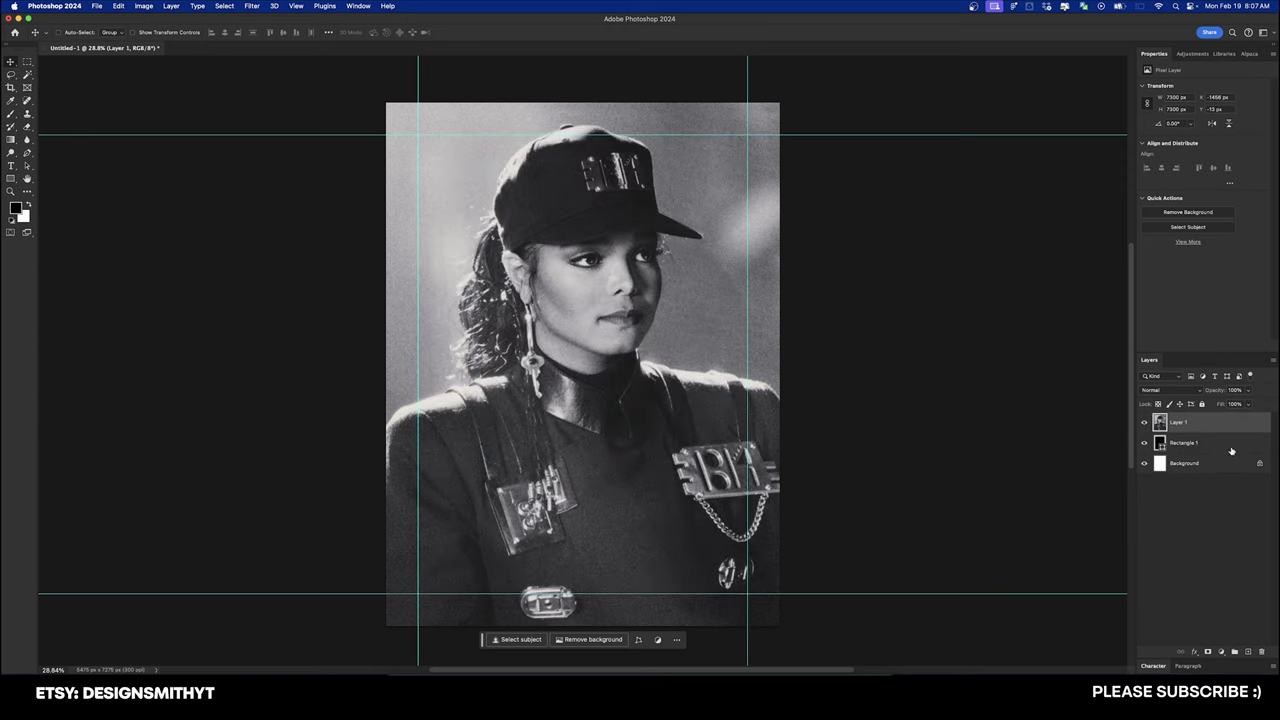
left_click(1231, 450, "shift")
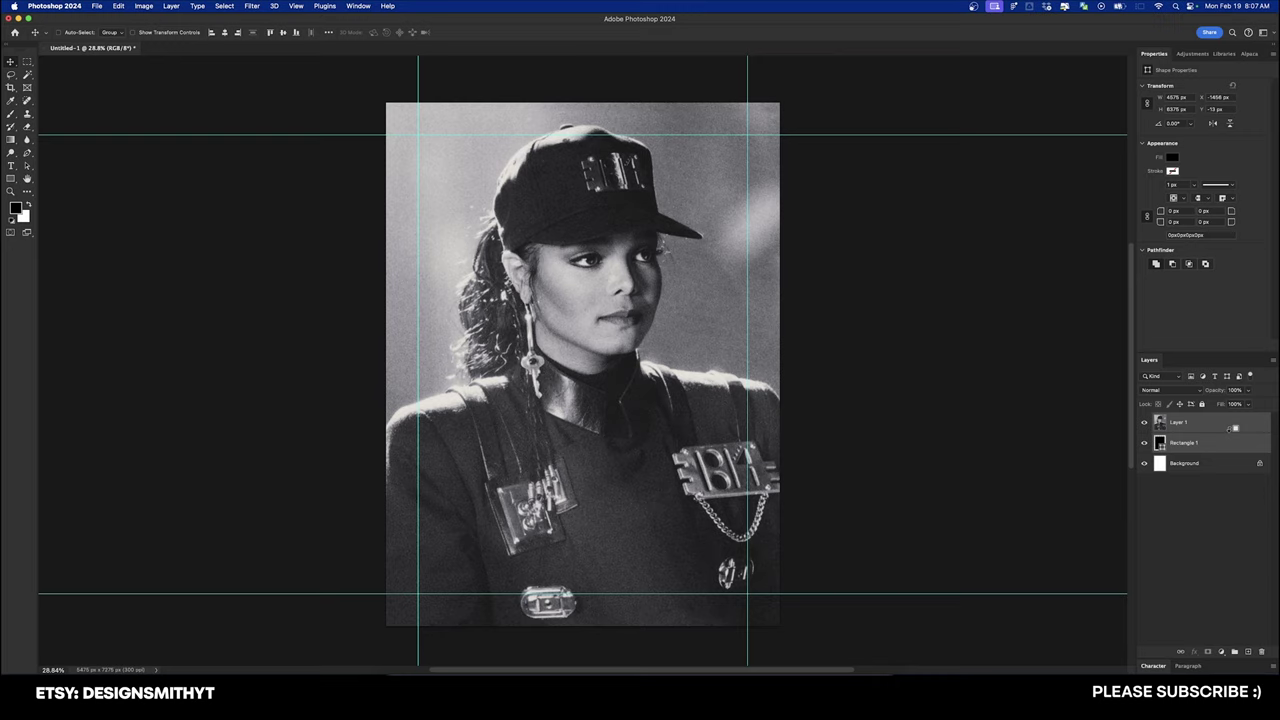
left_click(1233, 428, "alt")
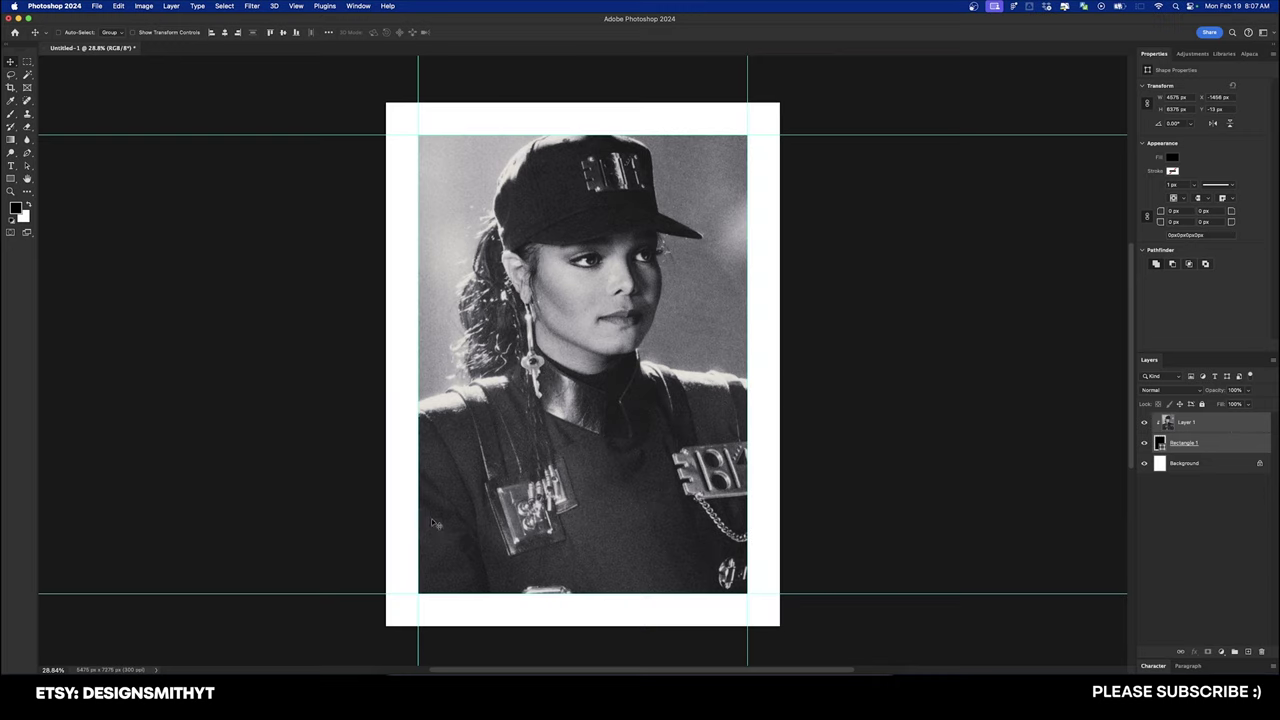
Step: Add a Solid Color fill layer above the Background with brightness 10% (#1a1a1a) and hide the guides
left_click(1226, 465)
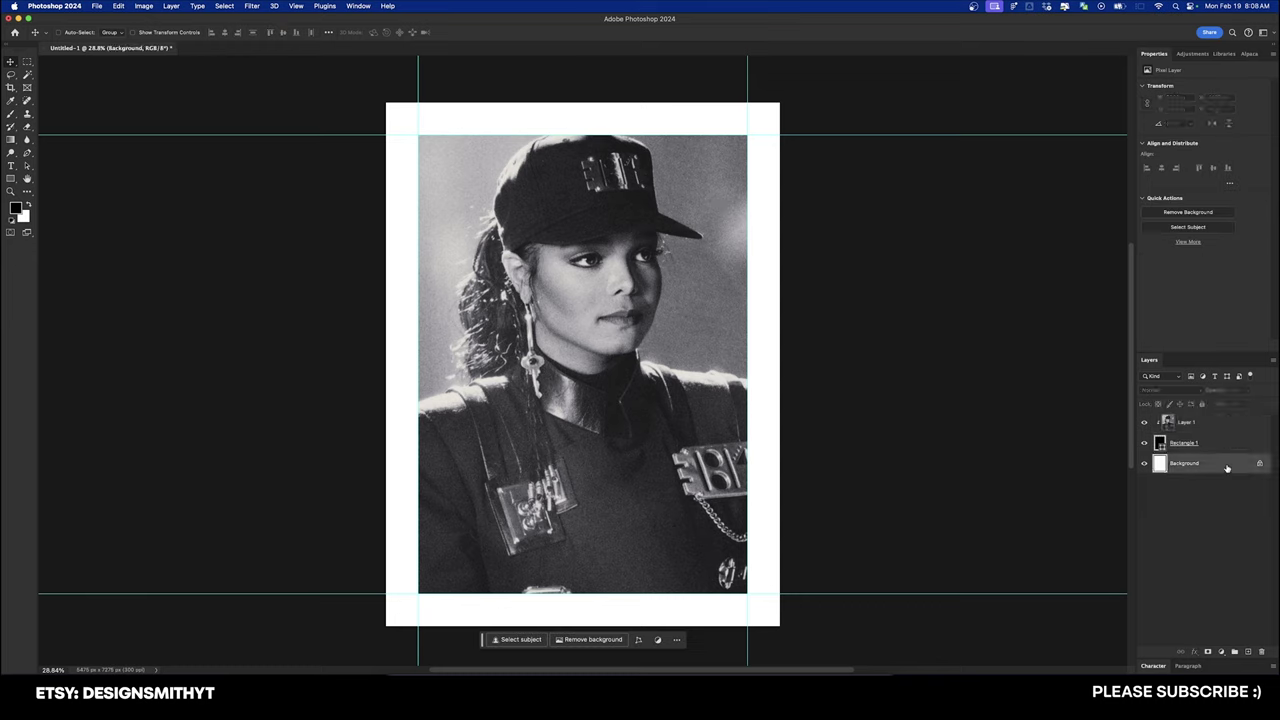
left_click(1221, 651)
left_click(1241, 506)
left_click(1203, 357)
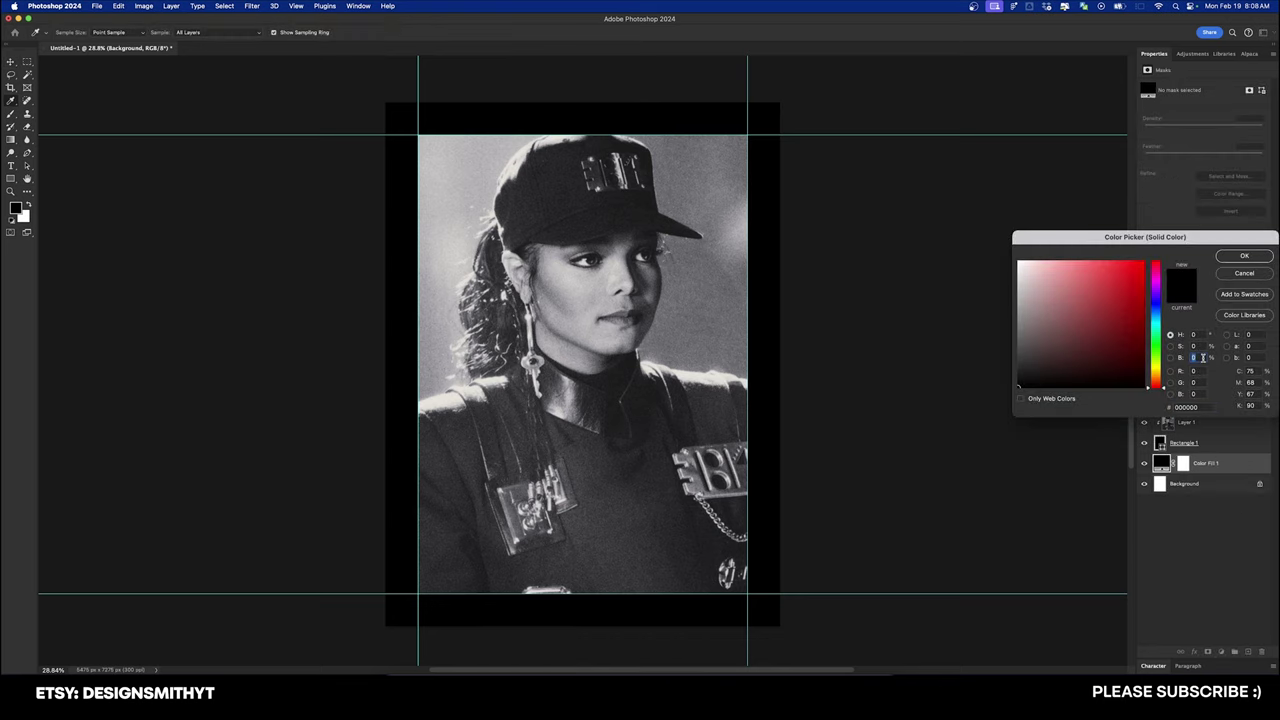
type("10")
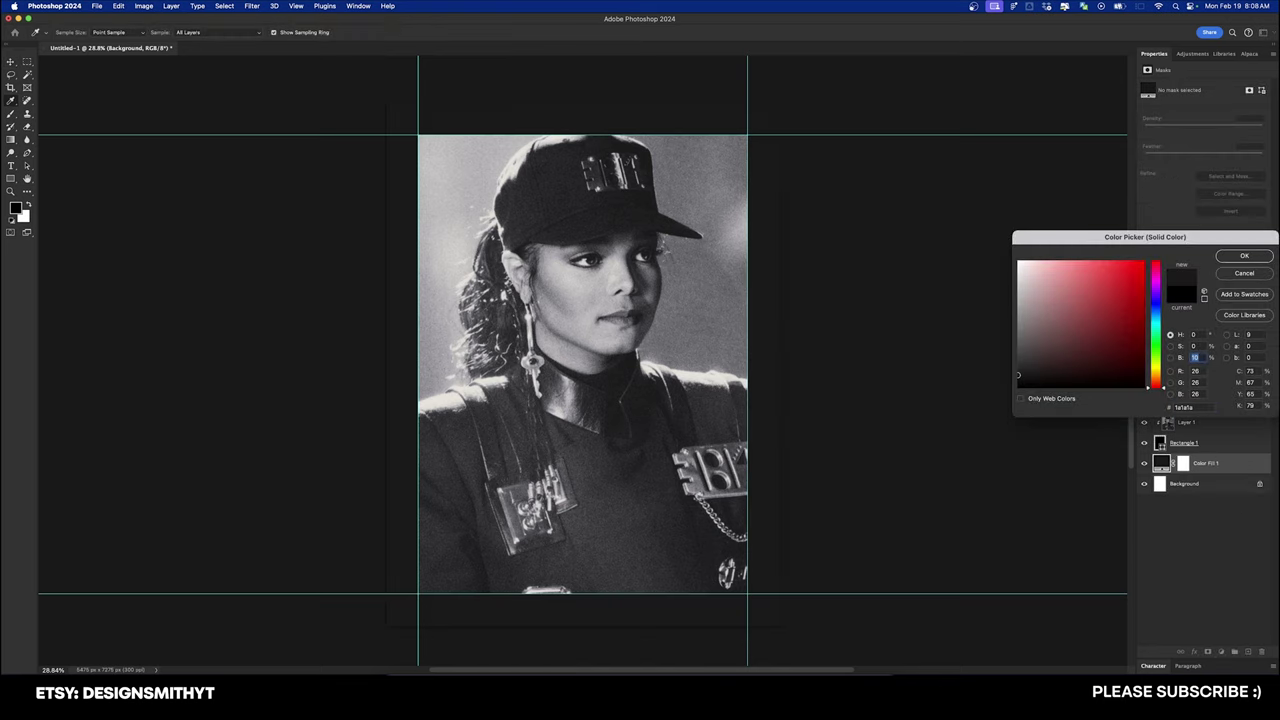
key("Return")
key("v")
key("super+semicolon")
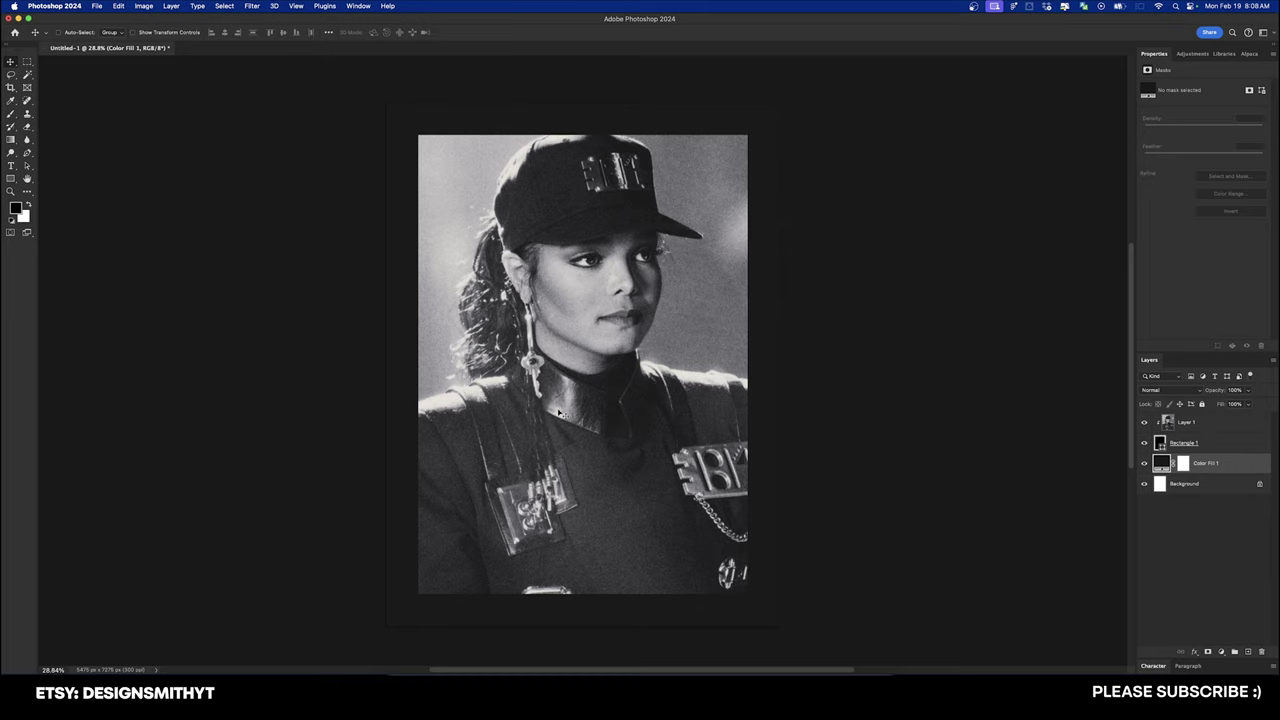
Step: Create a new layer named Grain above the photo layer and fill it with 50% Gray at 100% opacity
left_click(1208, 423)
key("super+shift+n")
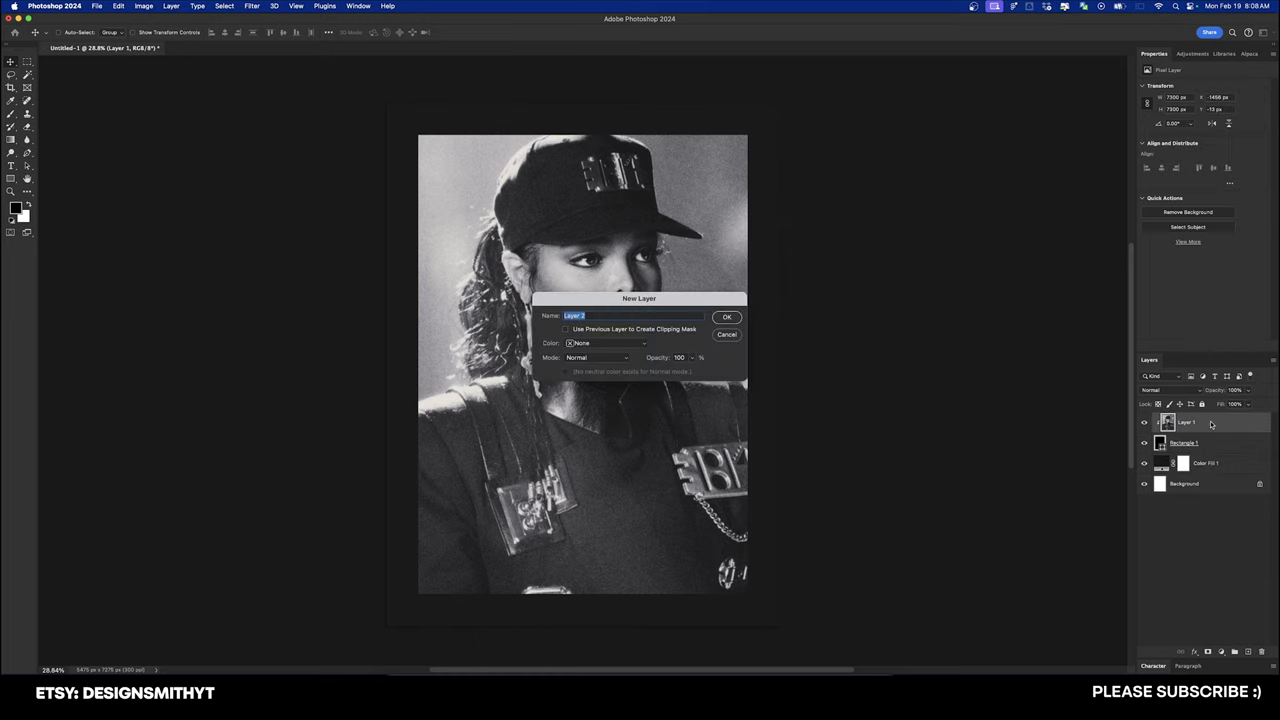
type("Grain")
key("Return")
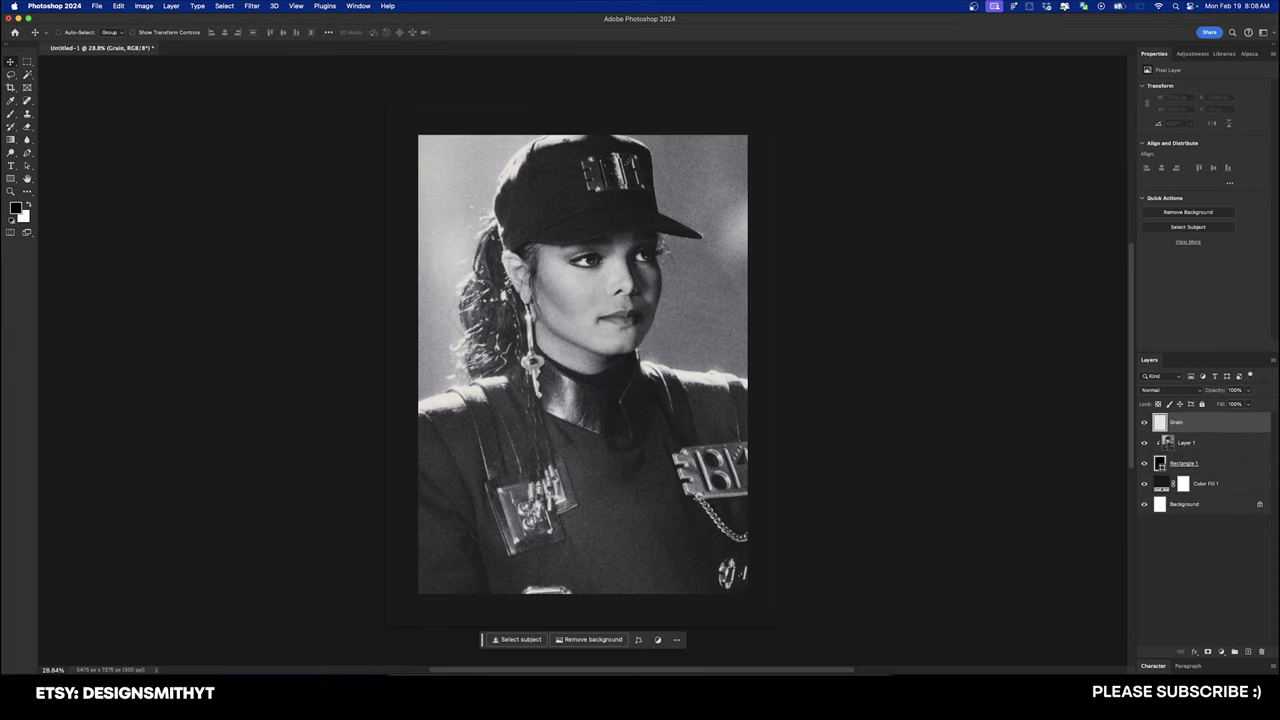
key("shift+F5")
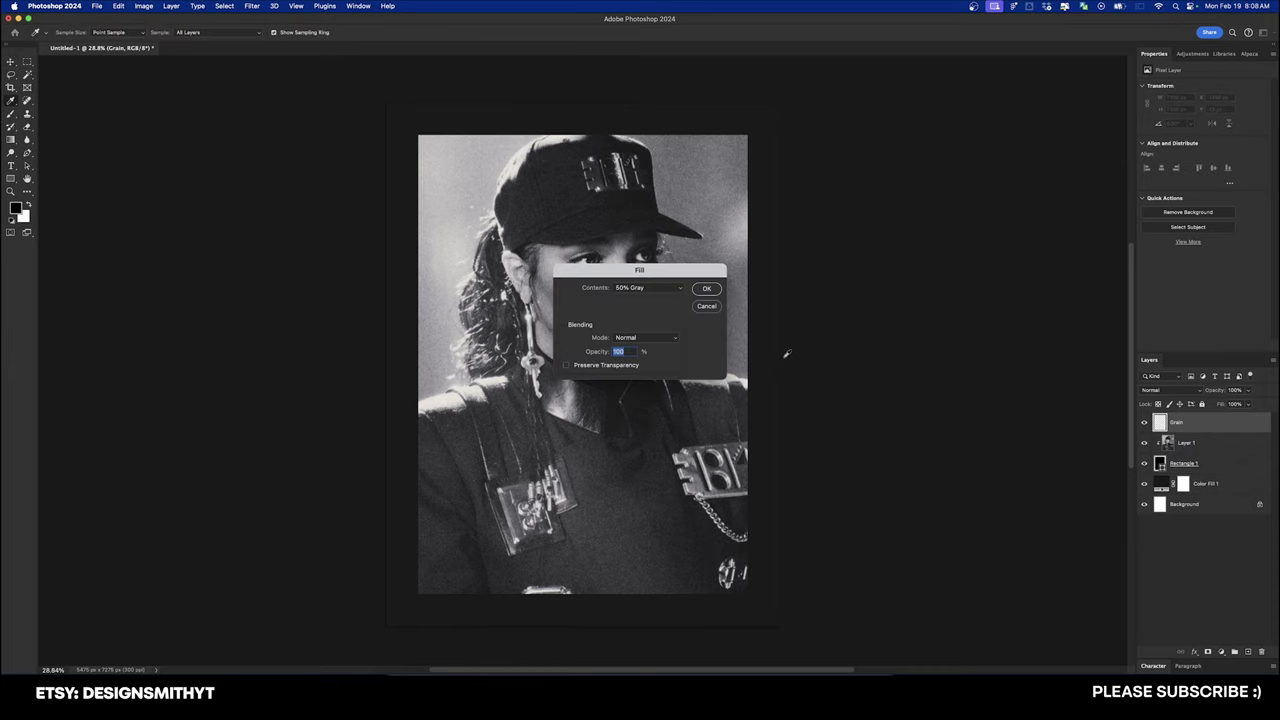
left_click(701, 289)
key("v")
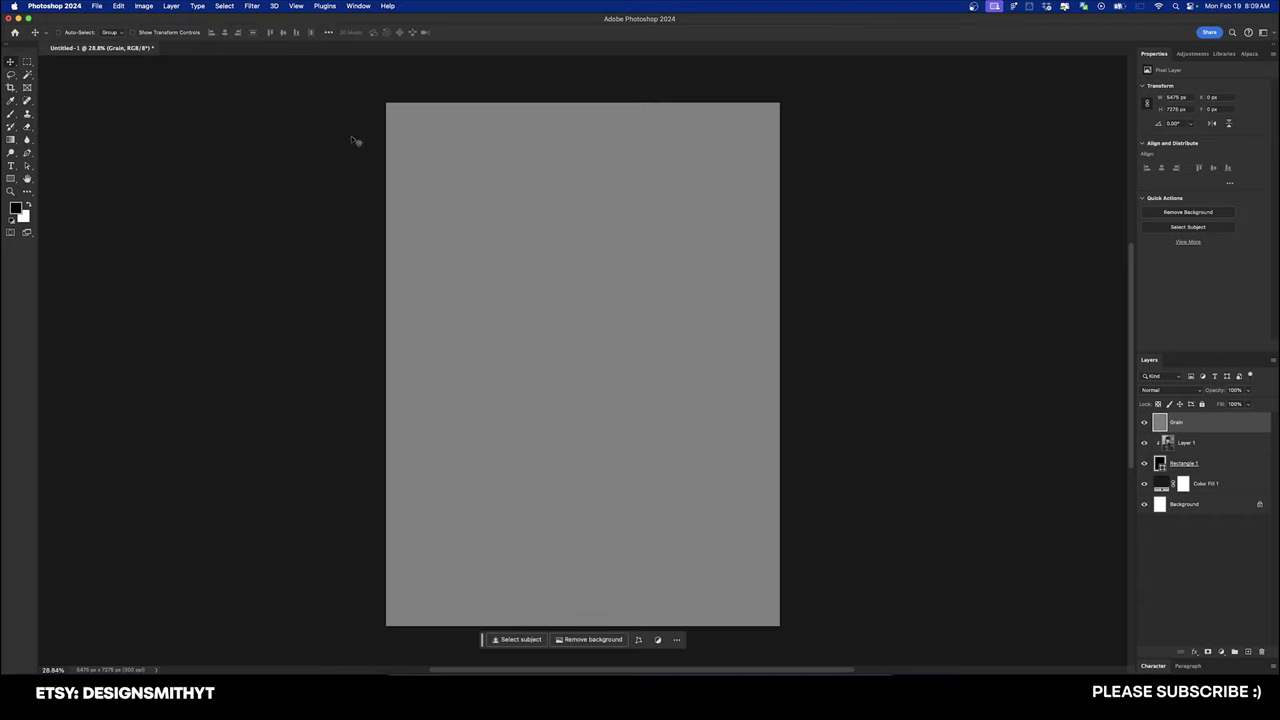
Step: Apply a filter that adds grain to the gray Grain layer and set the layer's blend mode to Overlay
left_click(252, 5)
left_click(273, 91)
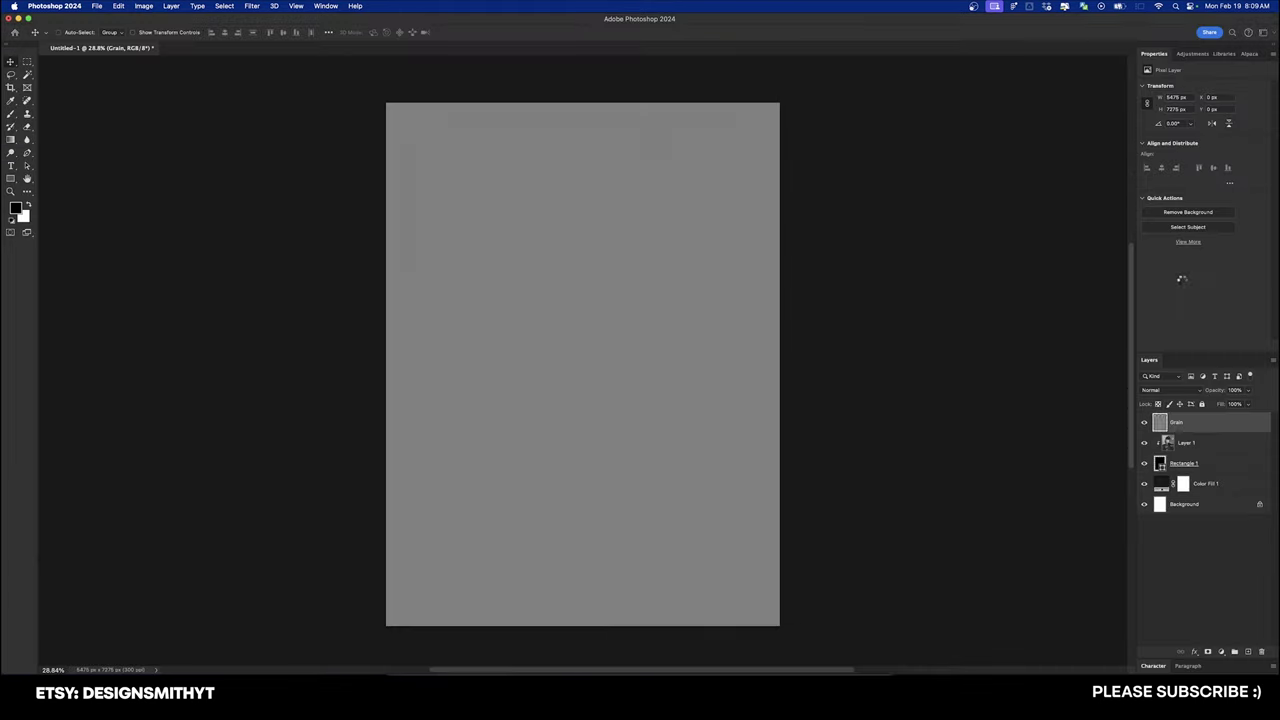
left_click(1184, 391)
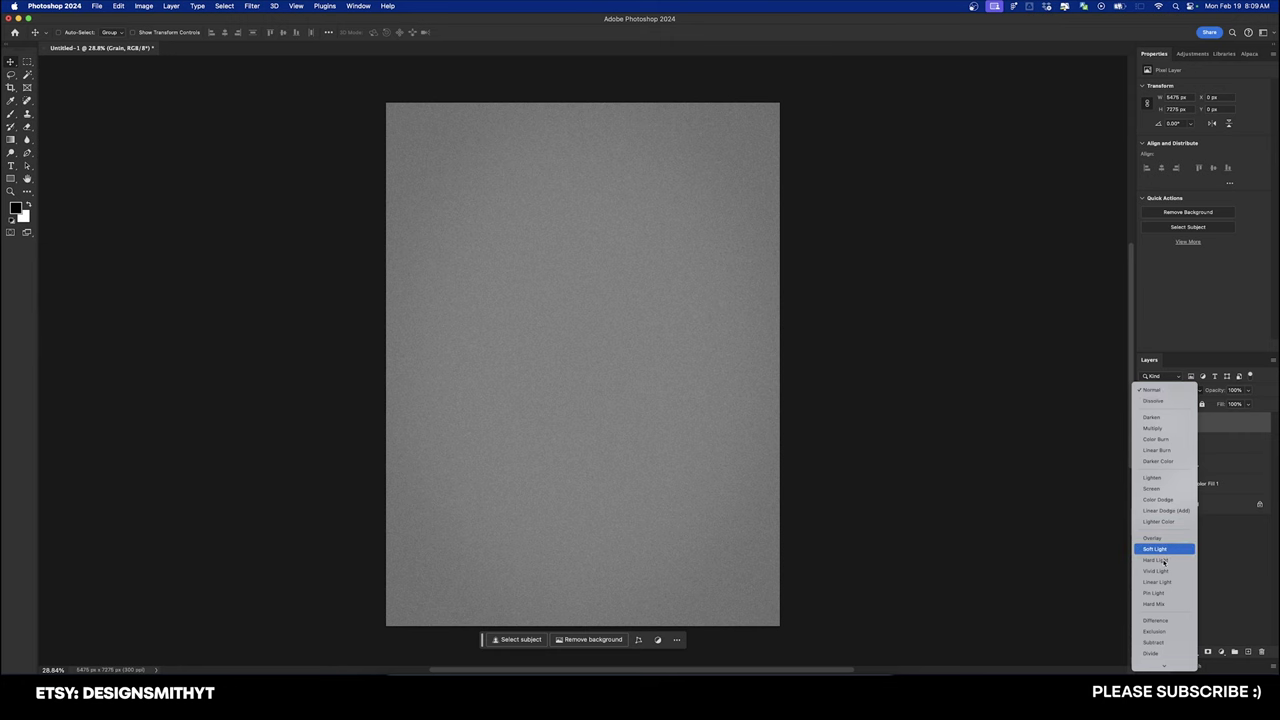
left_click(1153, 538)
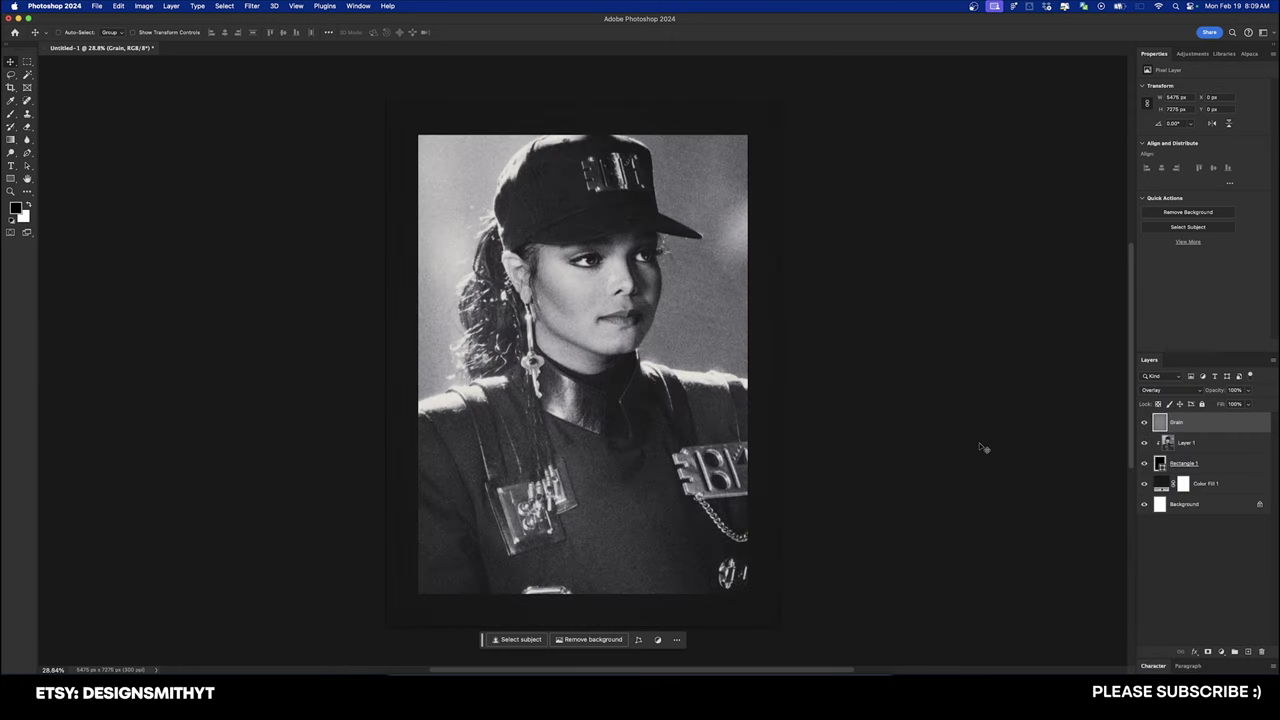
Step: Examine the grain texture up close at 100% over the face, the cap and the photo's upper edge
key("super+plus")
key("super+plus")
key("super+plus")
key("super+plus")
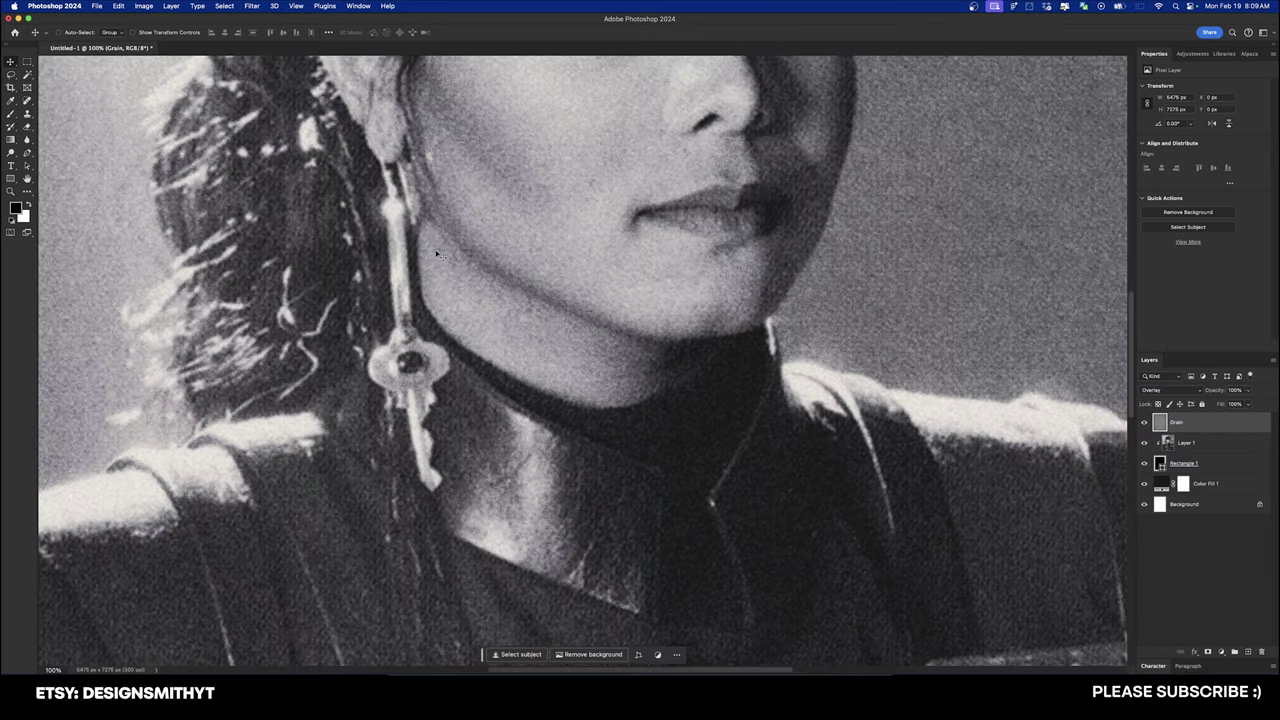
left_click_drag(433, 275, 581, 431)
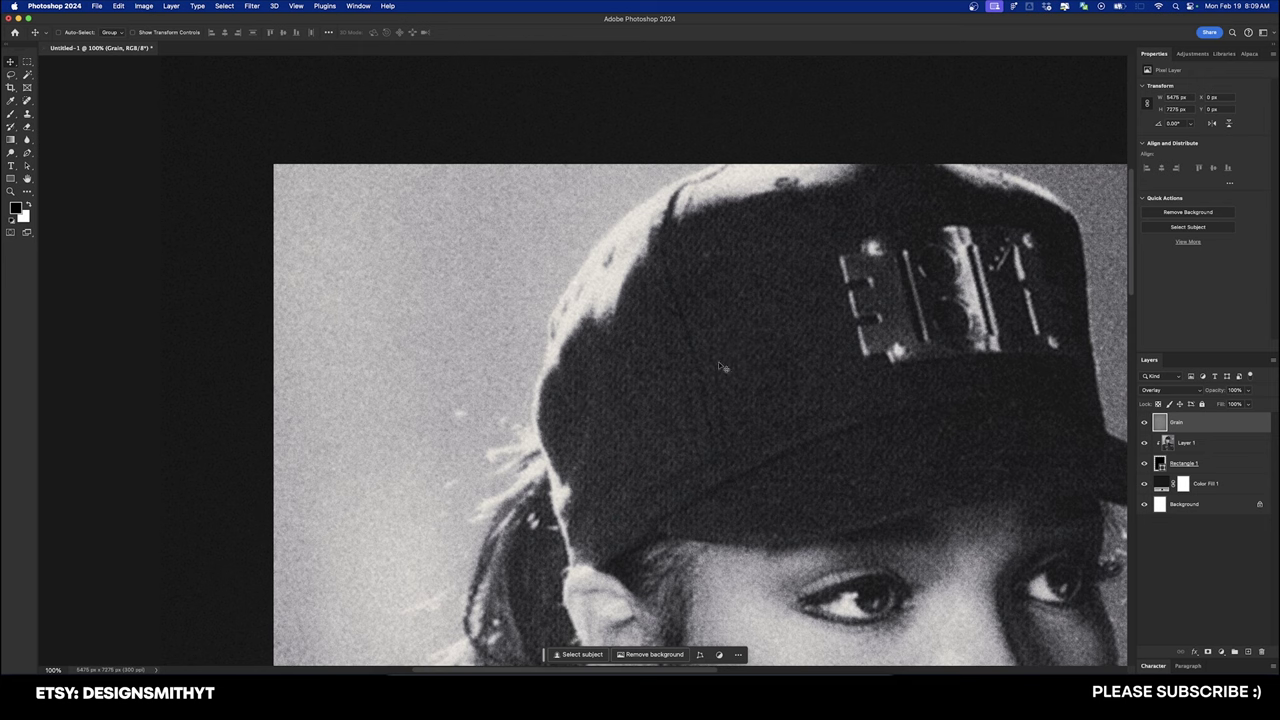
scroll(771, 471, "left", 4)
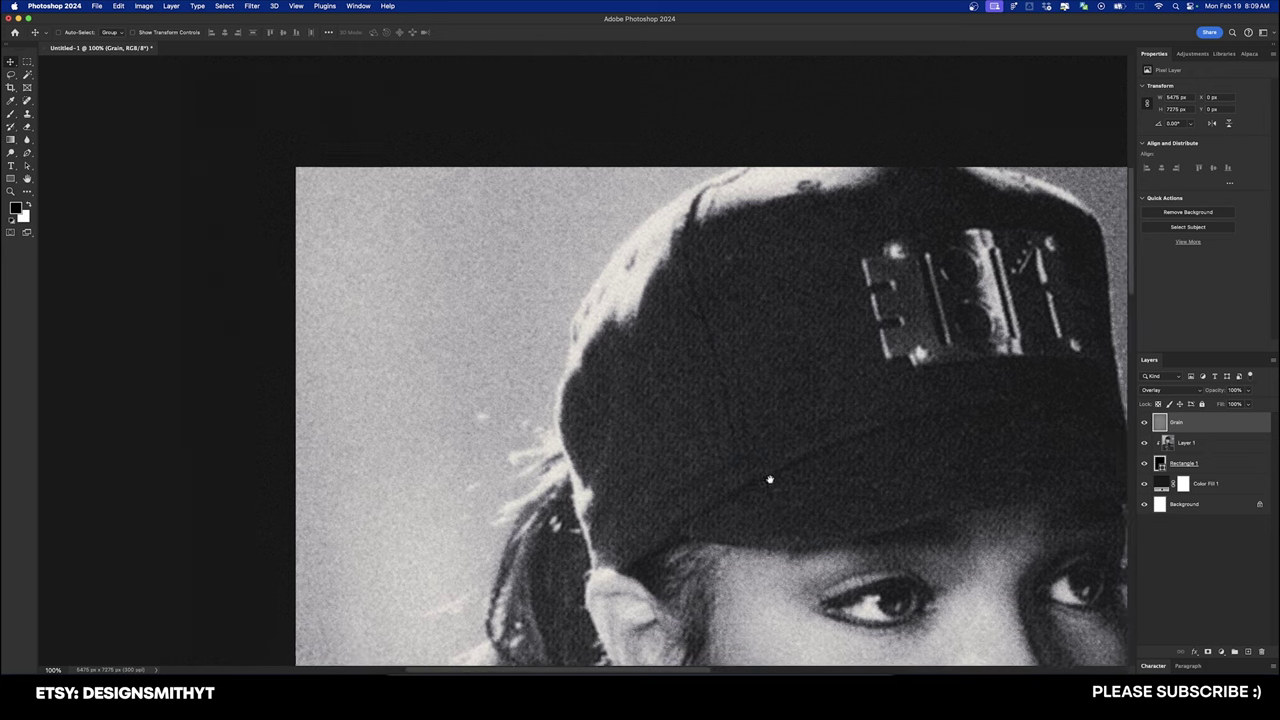
Step: Convert the Rectangle 1 shape layer to a smart object and apply a Gaussian Blur with a 2-pixel radius
scroll(771, 471, "up", 4)
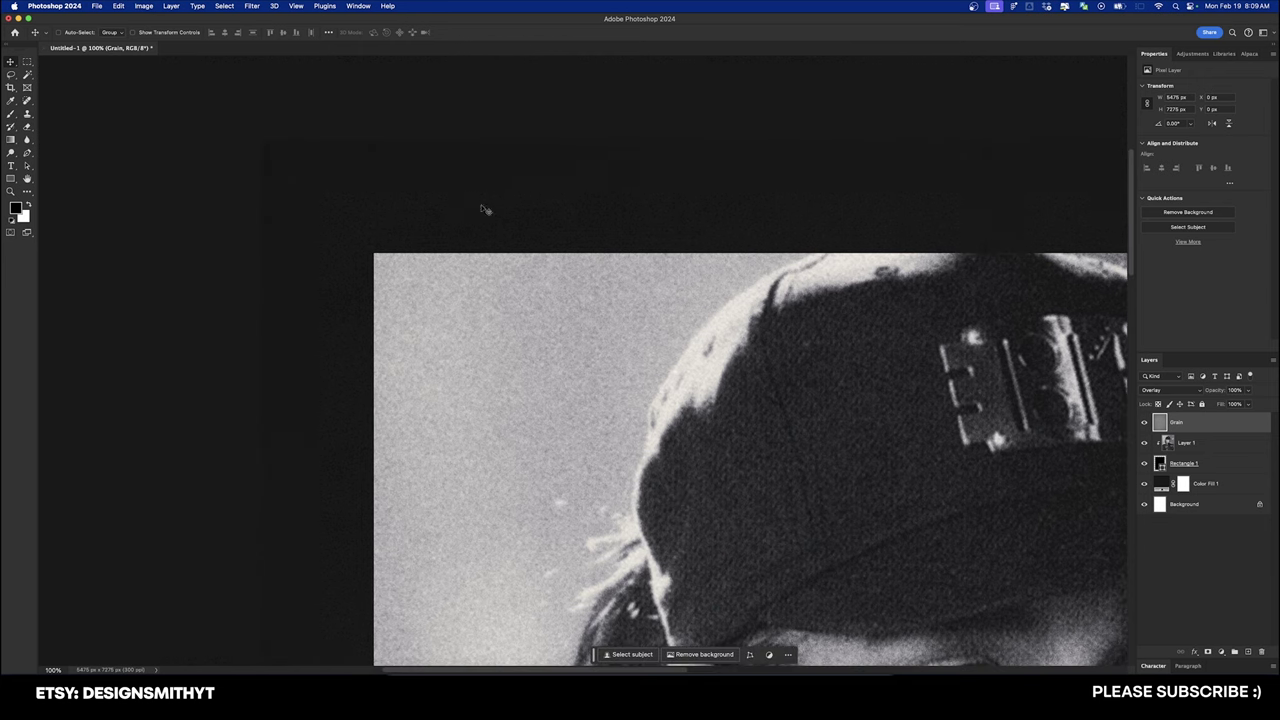
scroll(522, 286, "left", 6)
scroll(522, 286, "up", 1)
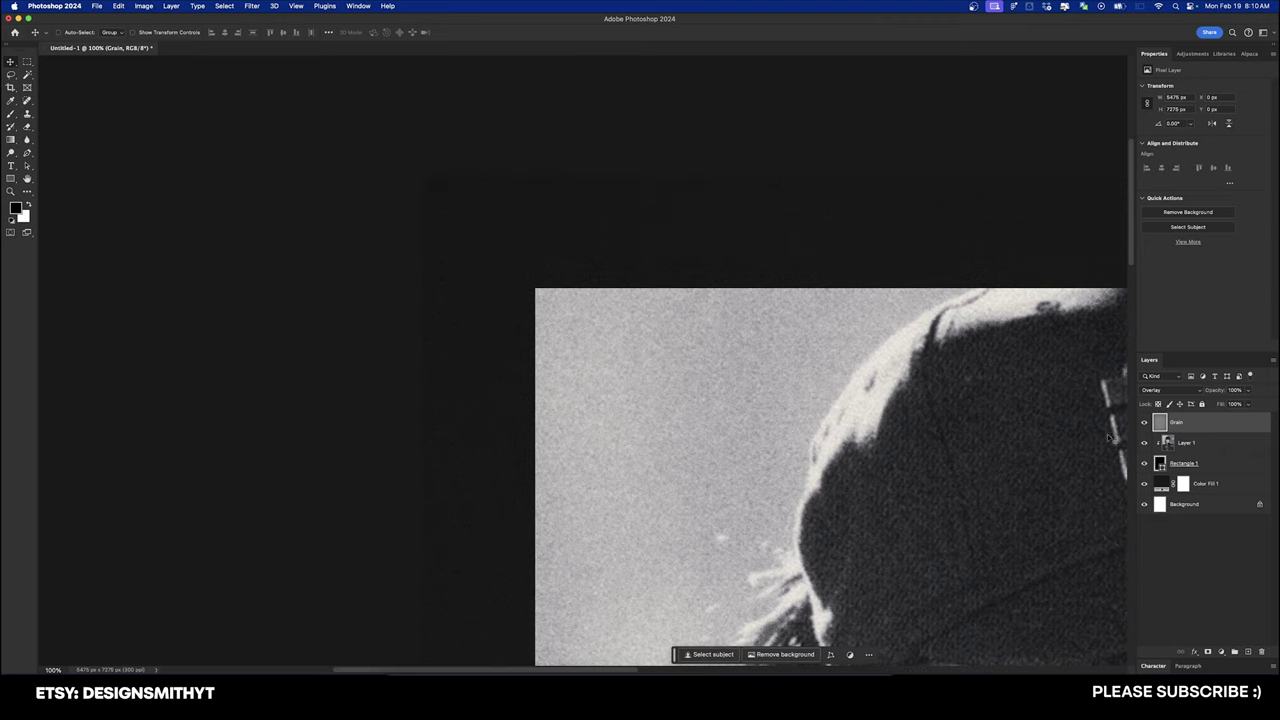
left_click(1227, 468)
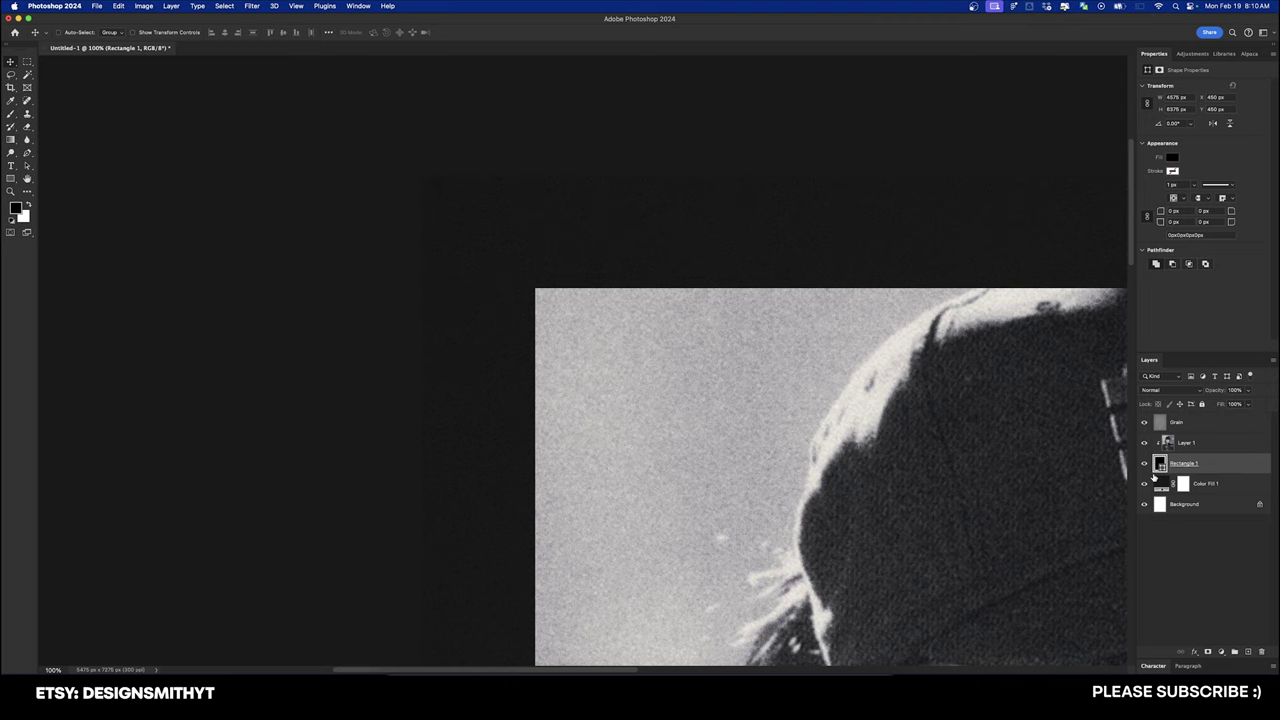
left_click(245, 5)
mouse_move(310, 145)
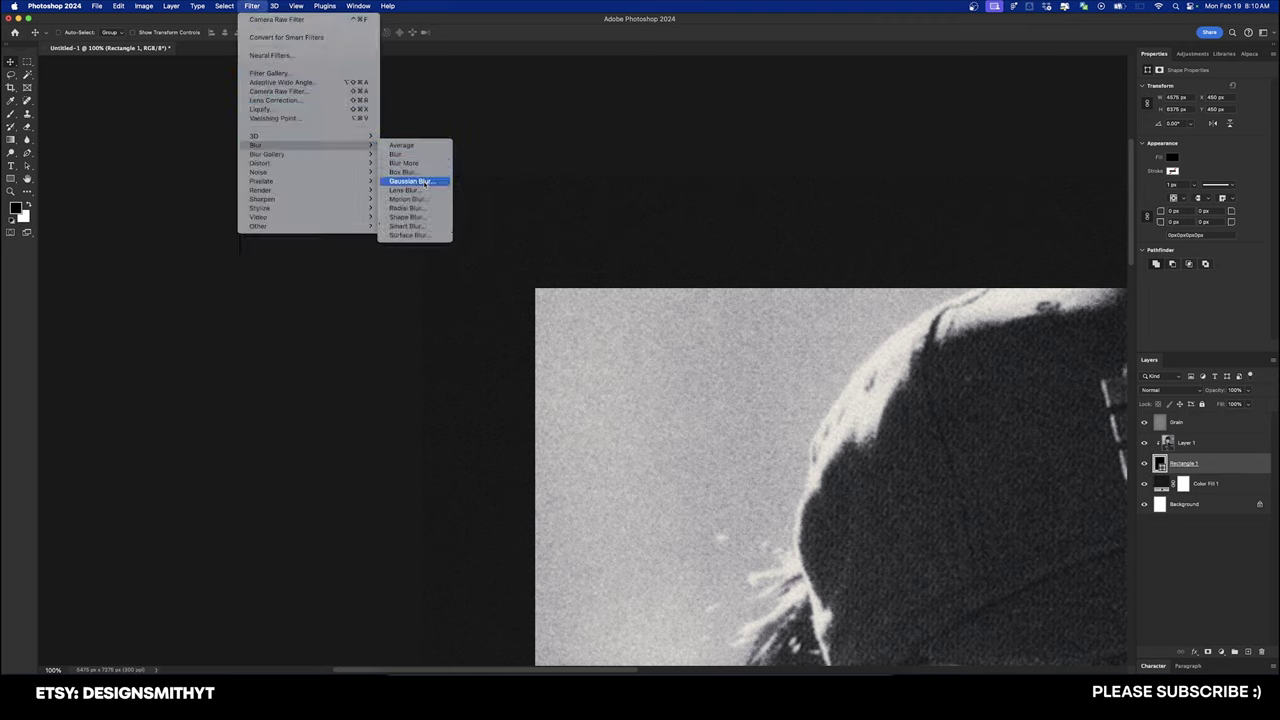
left_click(425, 186)
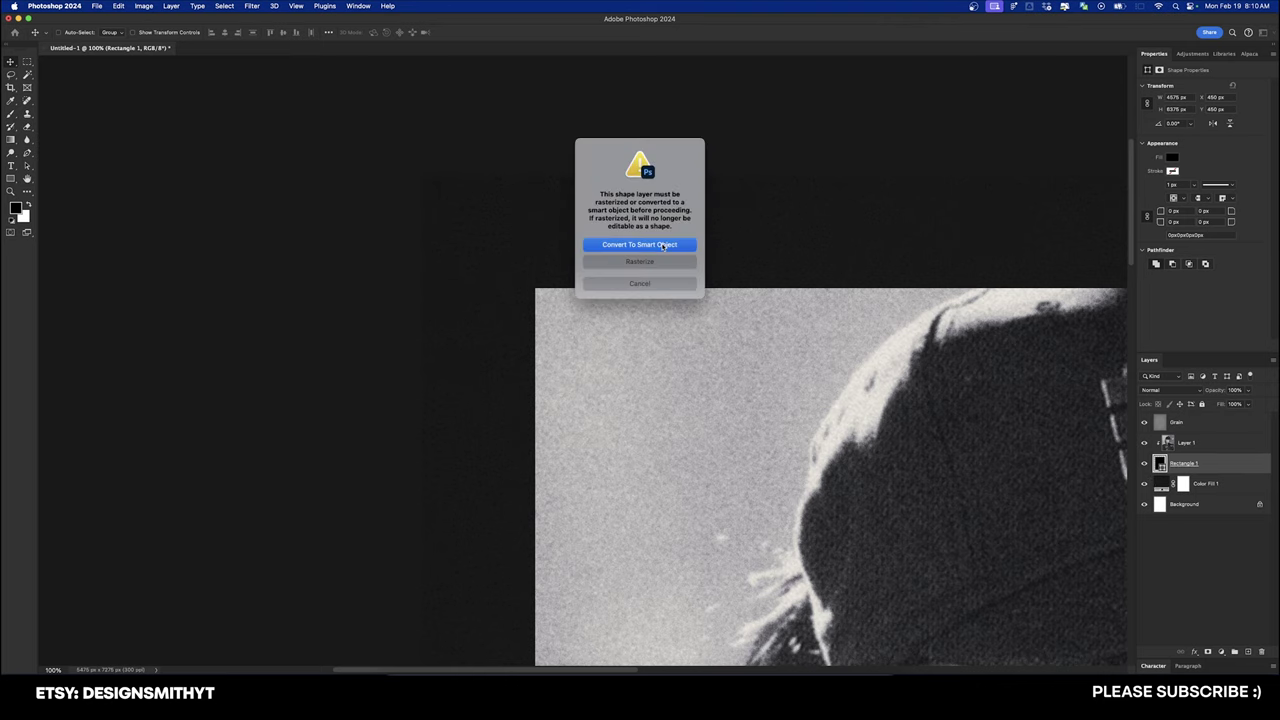
left_click(662, 246)
type("2")
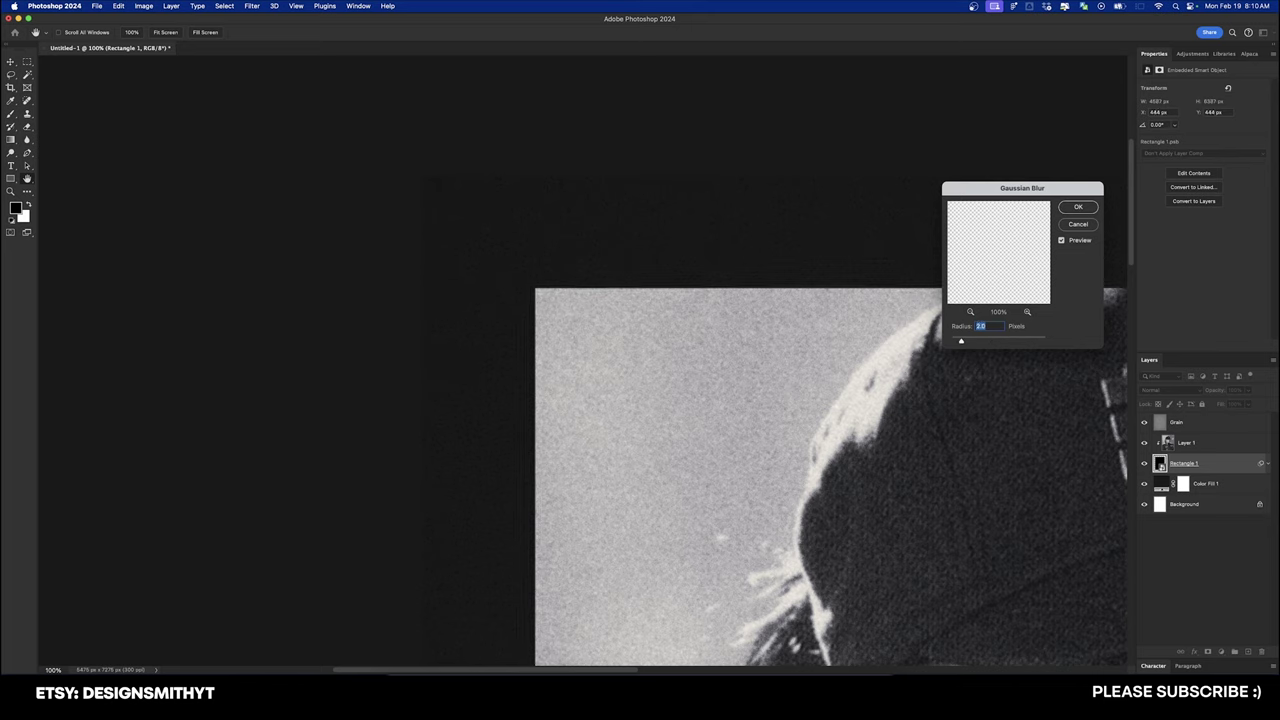
key("Return")
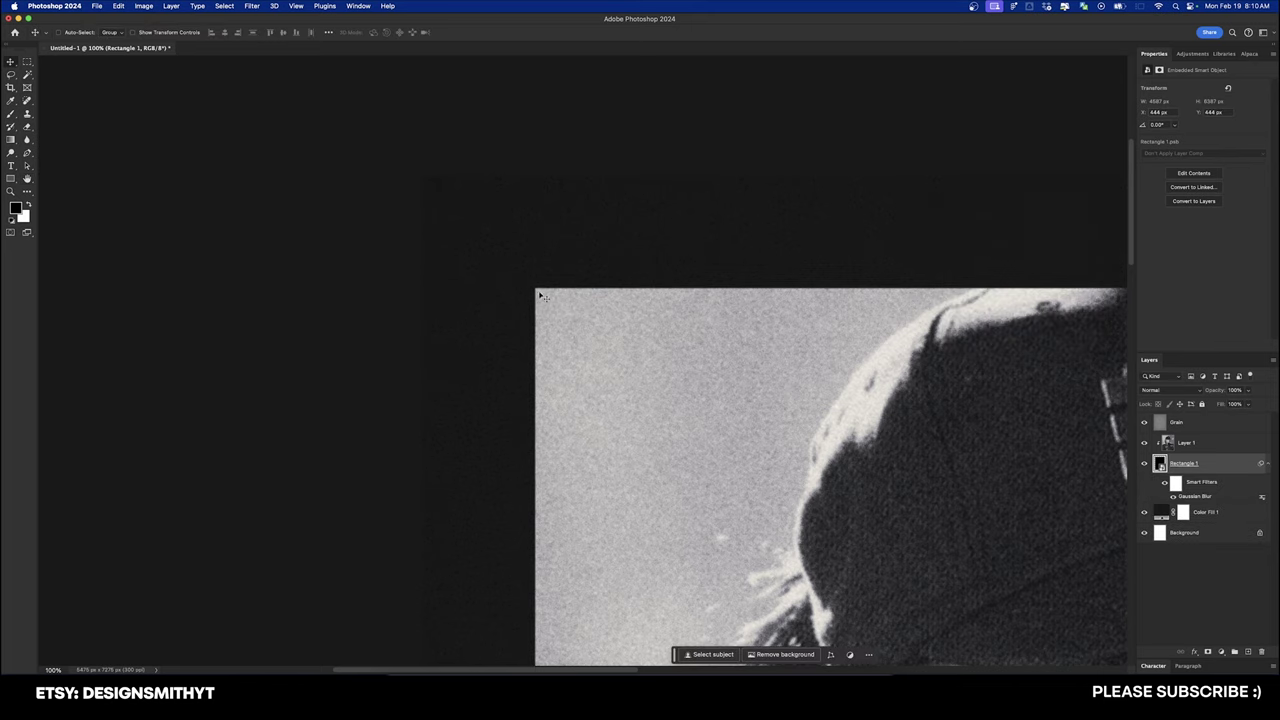
key("super+0")
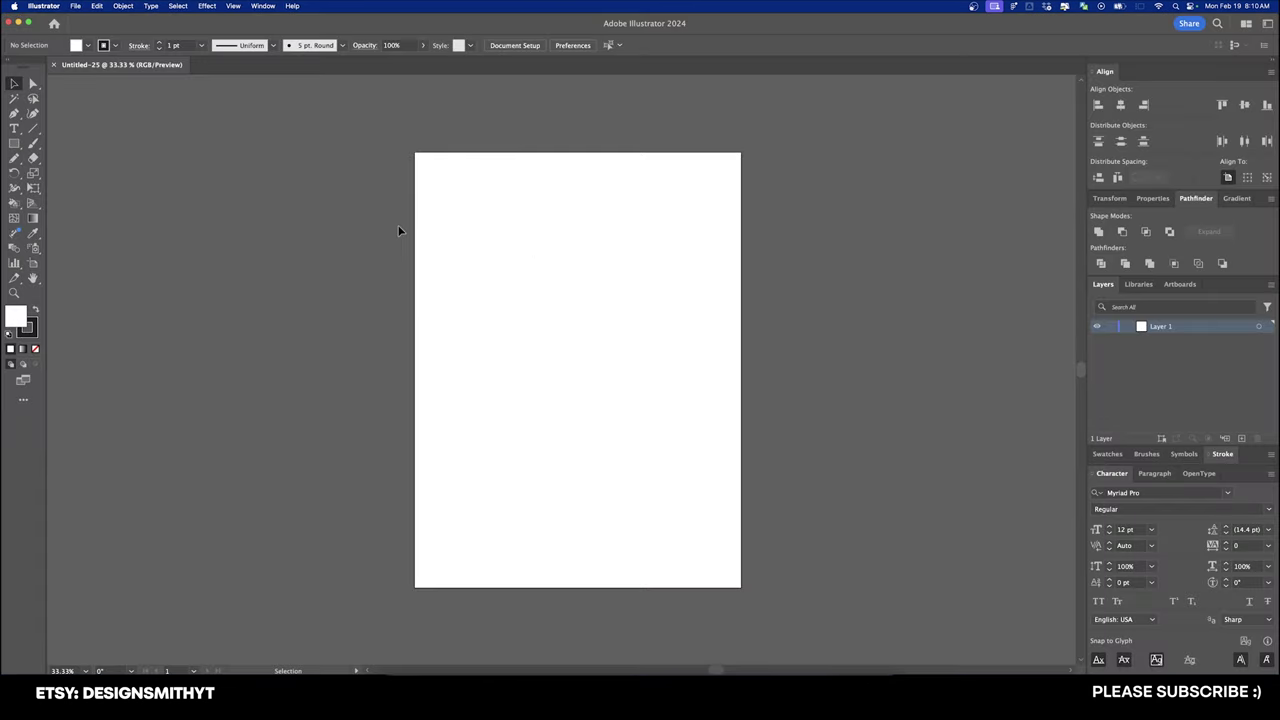
Step: Switch to Illustrator, show the rulers and place locked margin guides just inside all four artboard edges
left_click(232, 6)
left_click(257, 250)
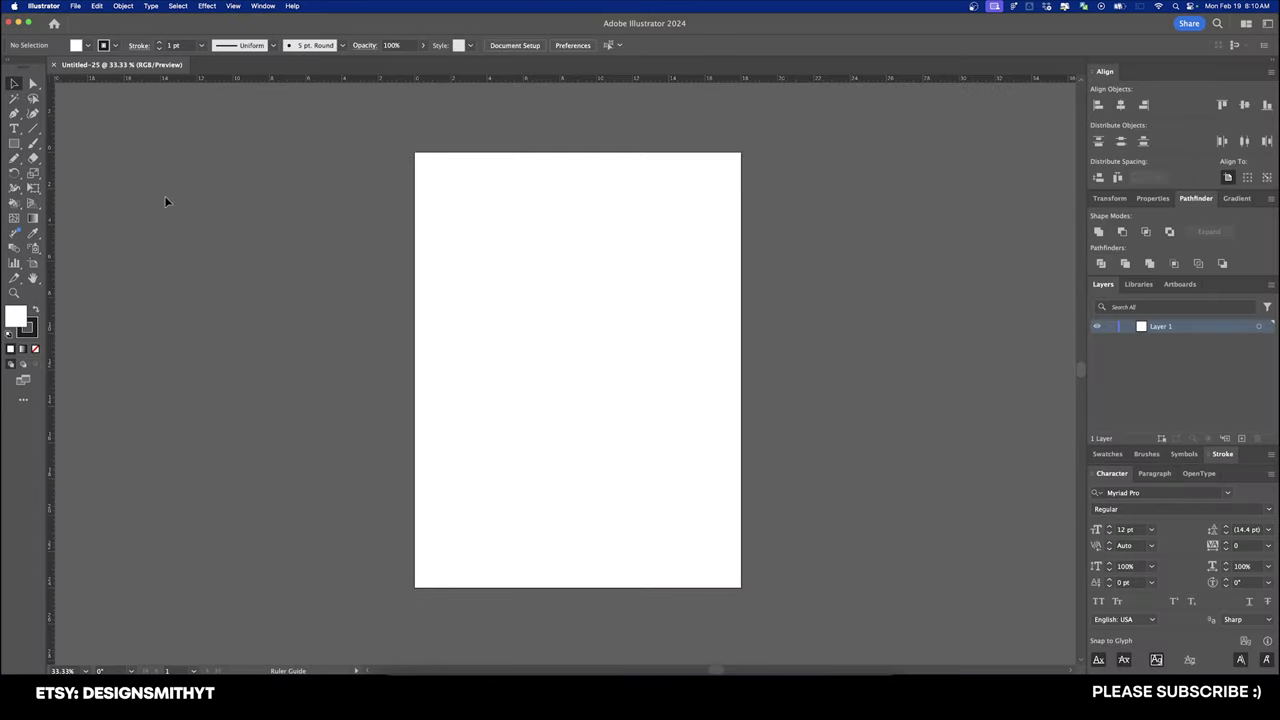
left_click_drag(455, 224, 455, 224)
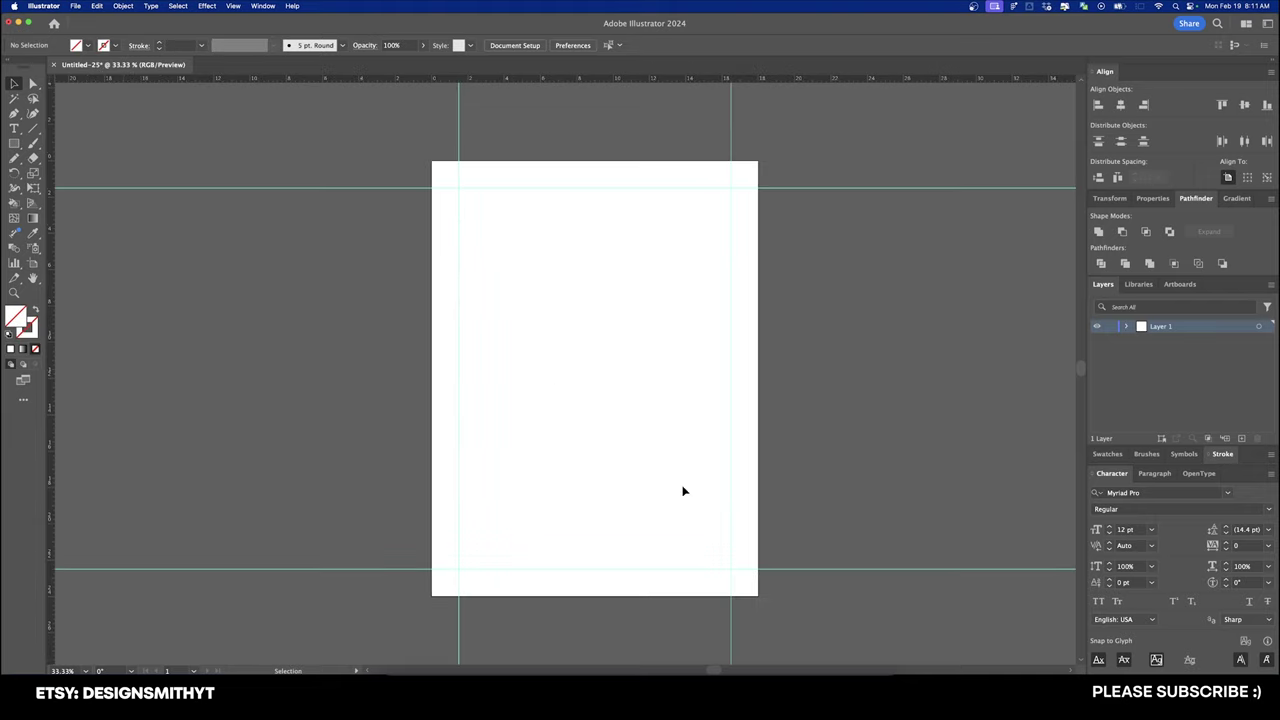
left_click(233, 6)
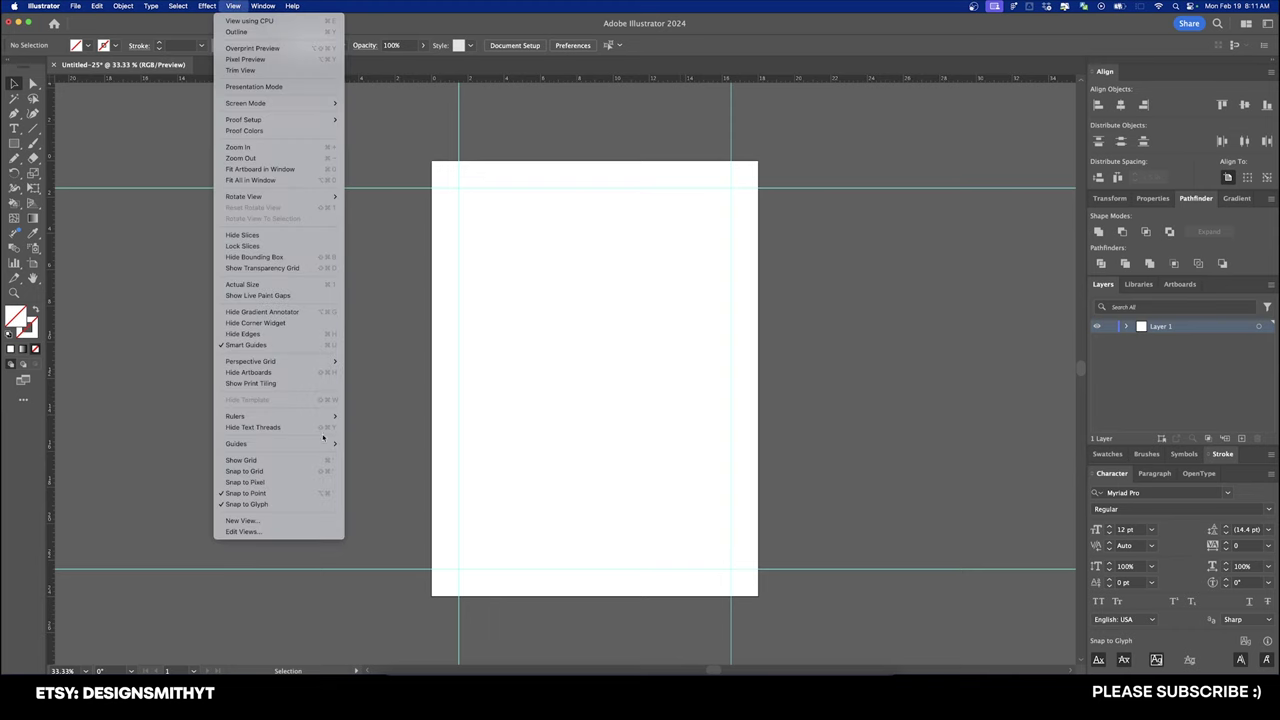
mouse_move(328, 443)
left_click(376, 458)
Step: Set the opacity of the Rhythm Nation album cover image beside the artboard to 50% and lock the image
key("space")
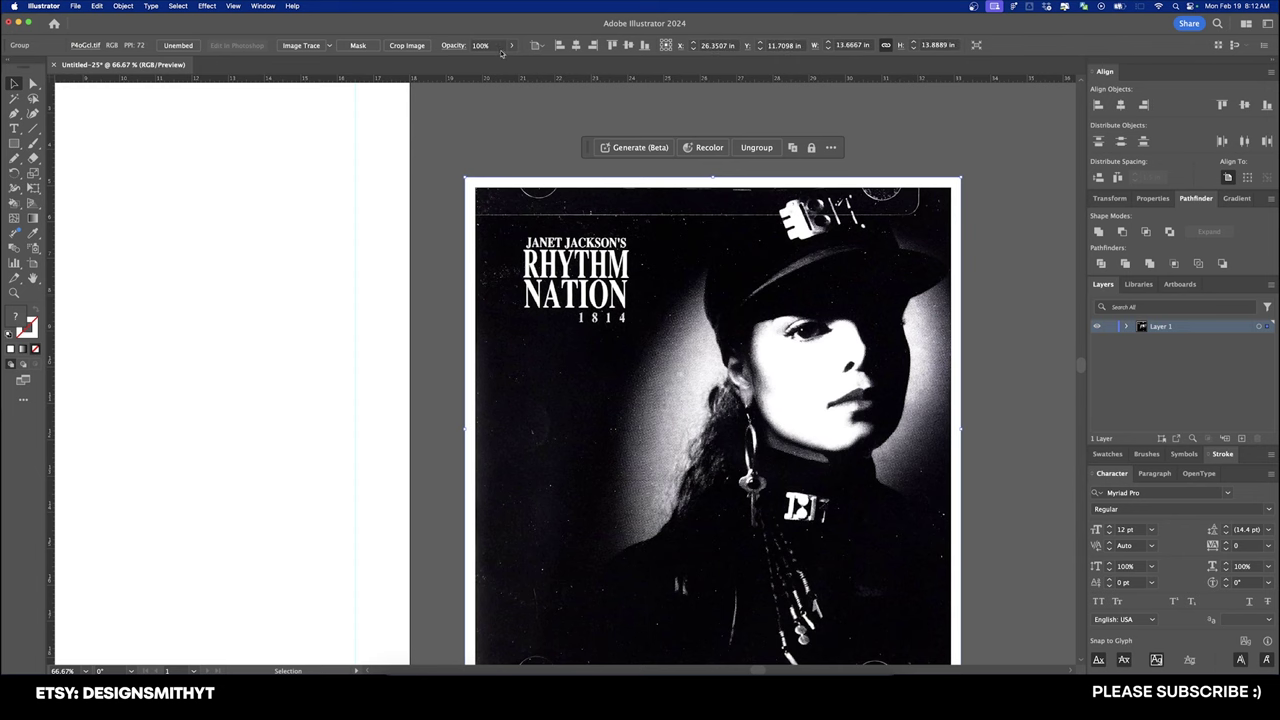
double_click(500, 46)
type("50")
key("Return")
key("super+2")
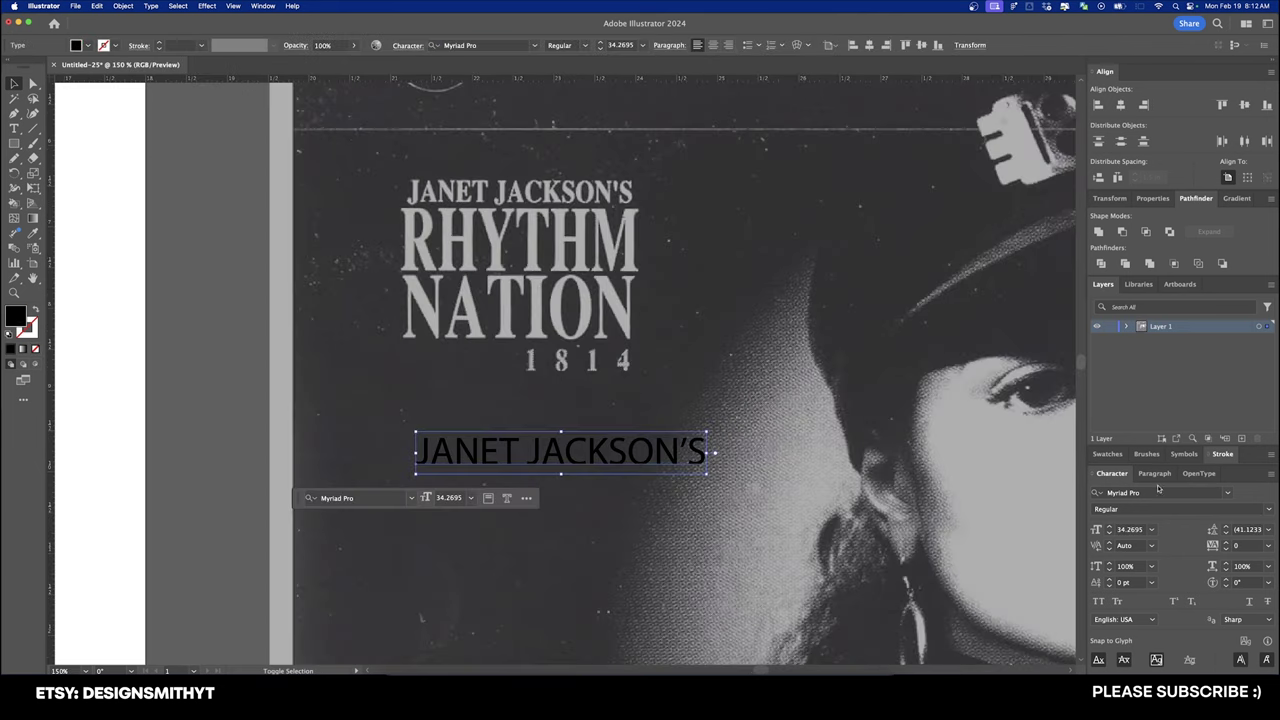
Step: Set the font of the JANET JACKSON'S text to Times Bold
left_click(1158, 490)
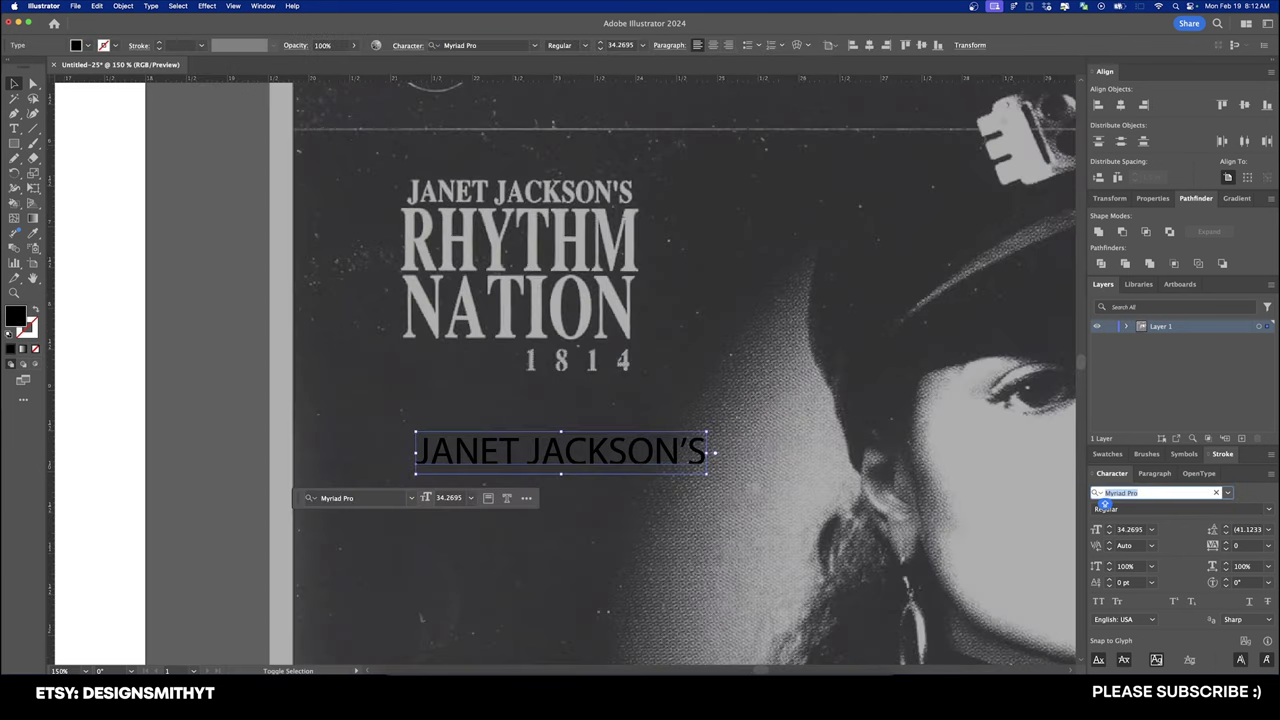
type("TIMES")
key("Down")
key("Down")
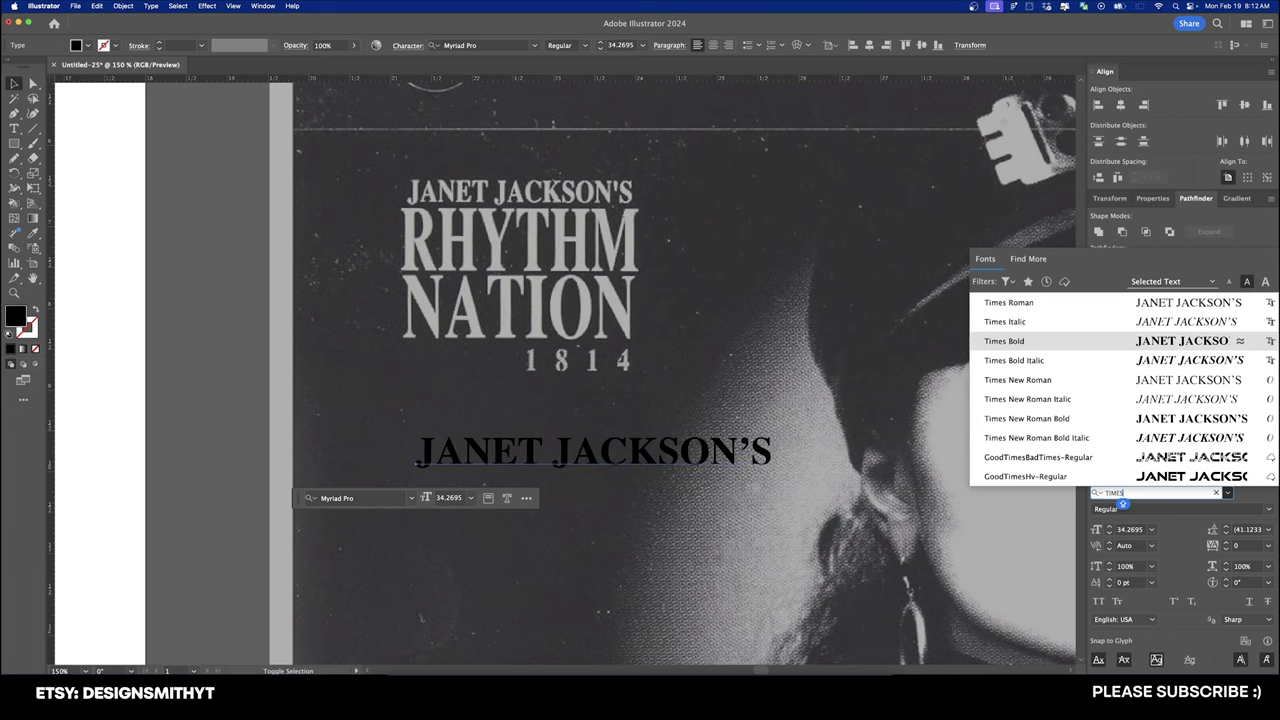
key("Return")
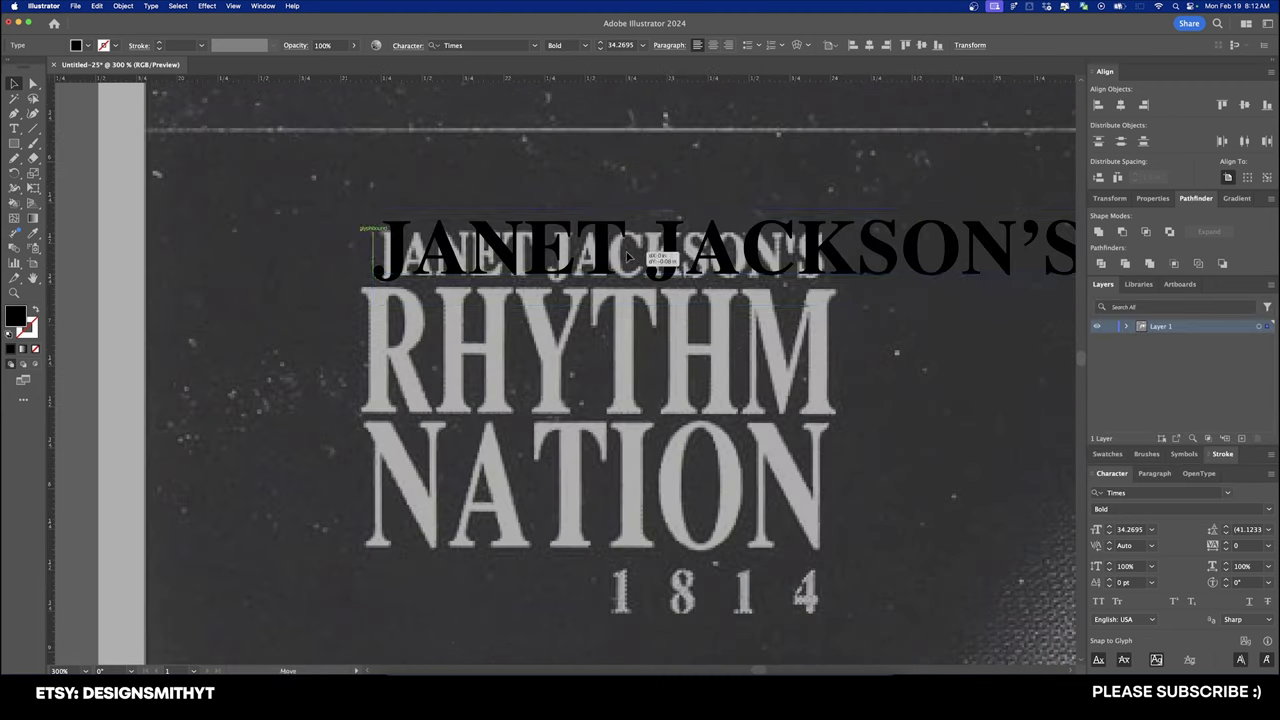
Step: Fit JANET JACKSON'S over the cover's matching line by scaling it to about 30 pt with a 72% horizontal scale
left_click_drag(627, 256, 627, 256)
scroll(627, 256, "right", 2)
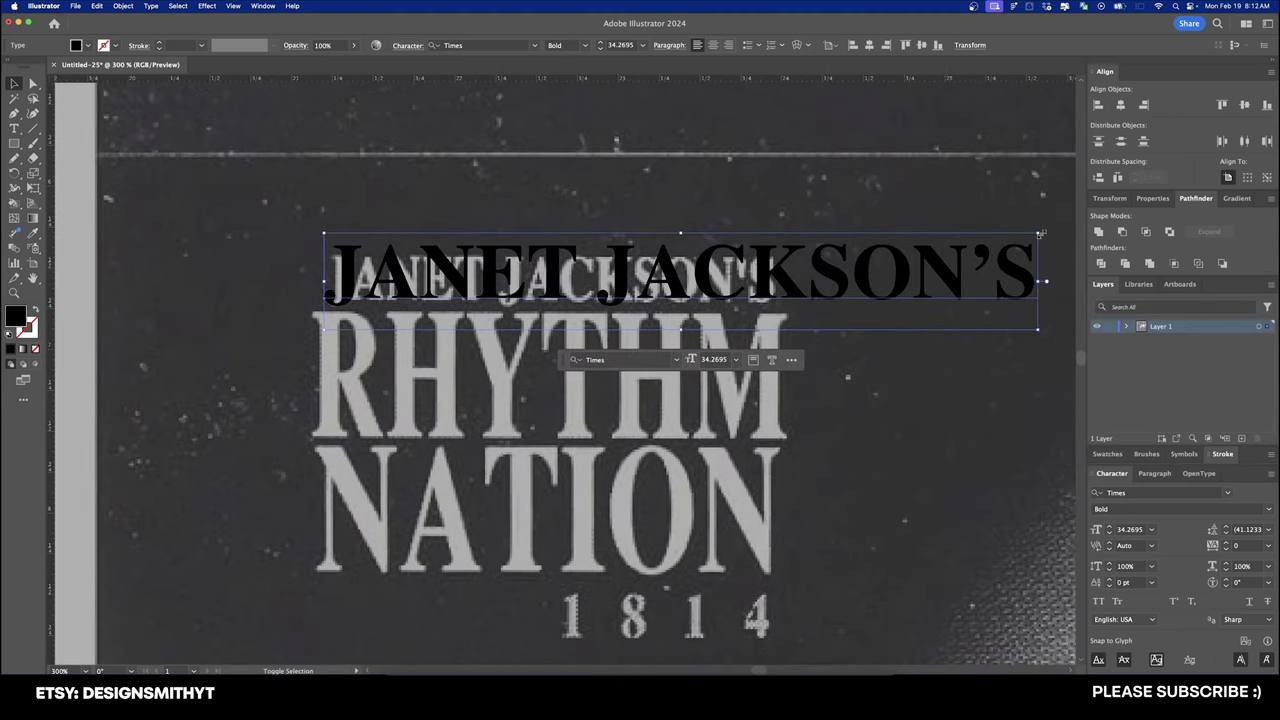
left_click_drag(1040, 233, 955, 244)
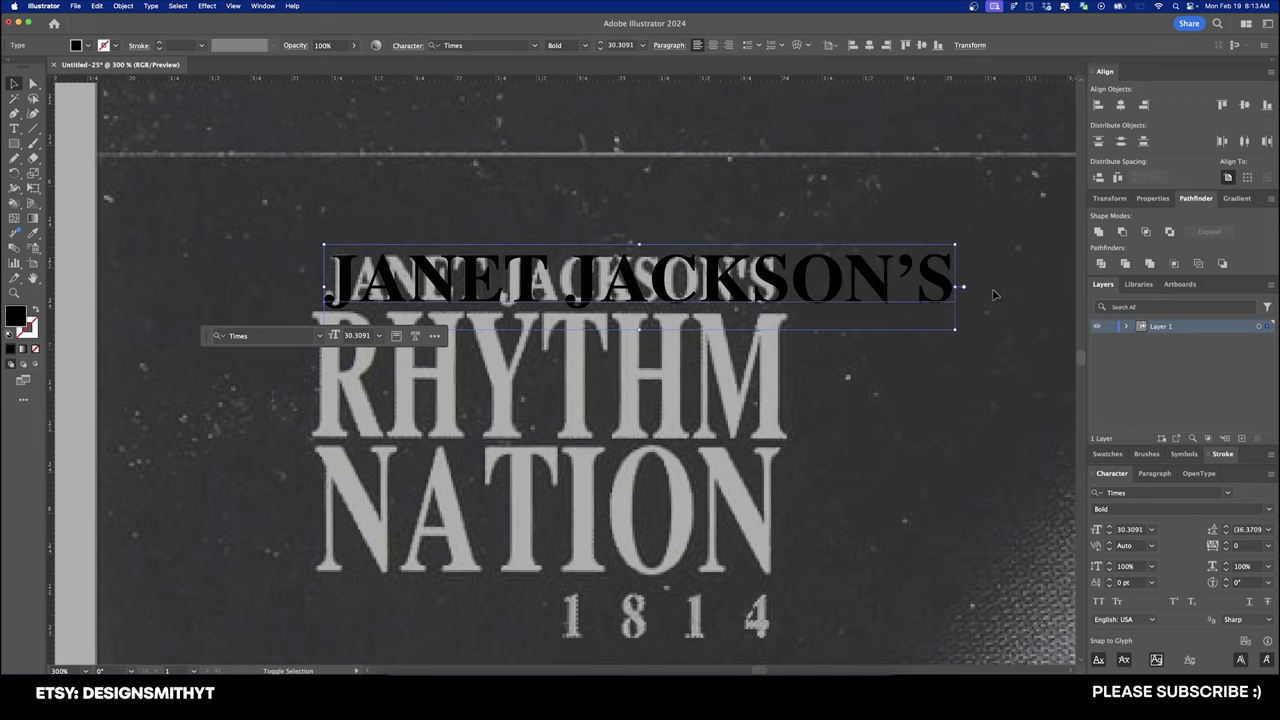
left_click(1242, 566)
type("72")
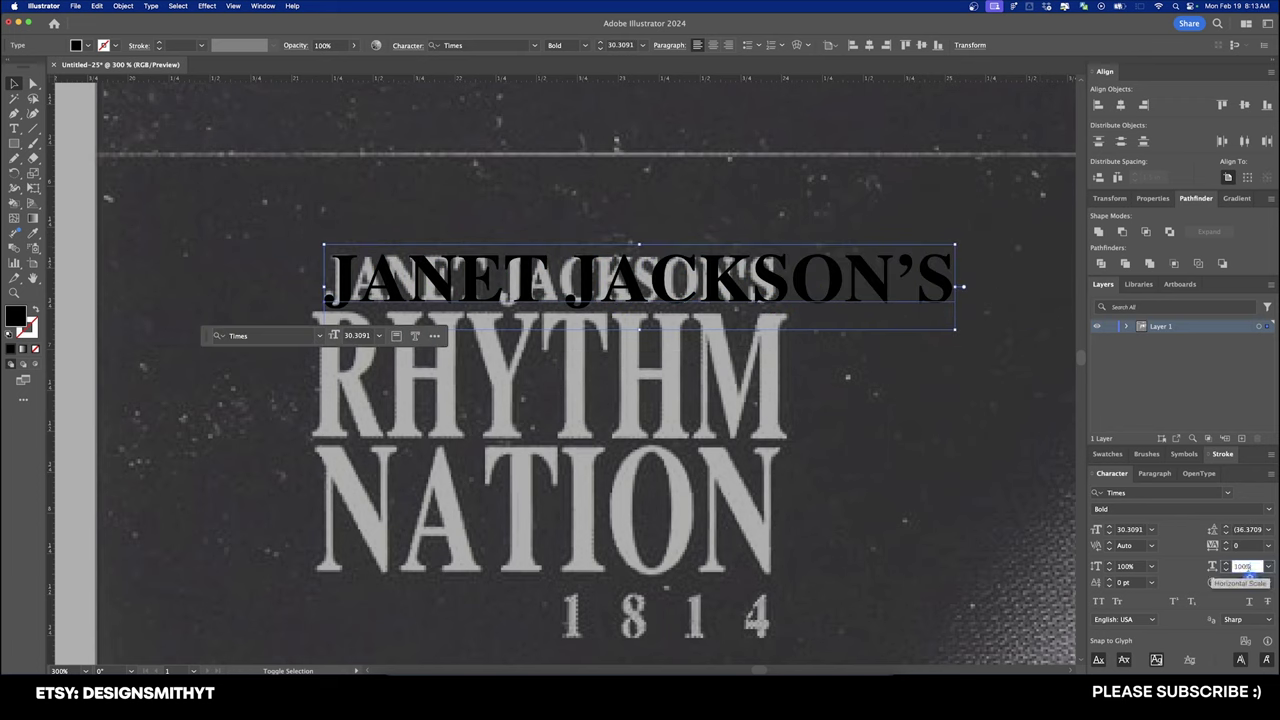
key("Return")
left_click(972, 500)
left_click_drag(972, 500, 936, 455)
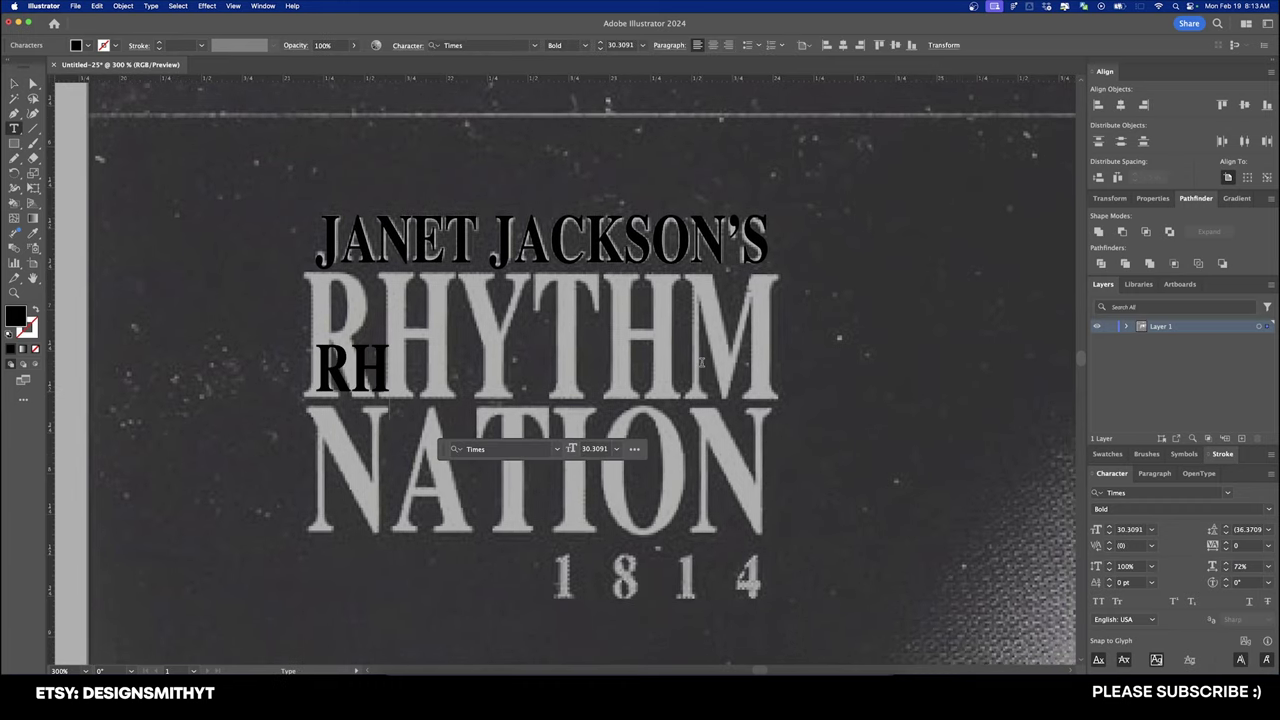
Step: Enter RHYTHM and NATION on two lines in the new text object below JANET JACKSON'S
type("YTHM")
key("Return")
type("NATION")
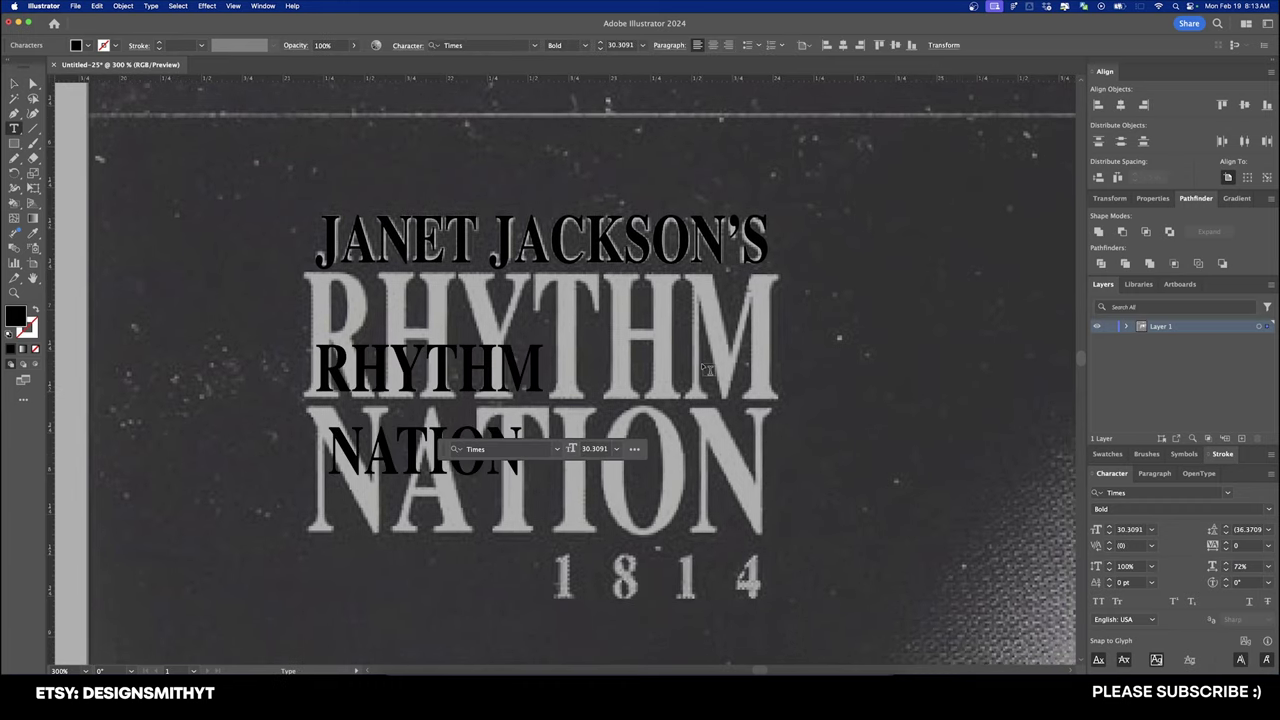
key("Escape")
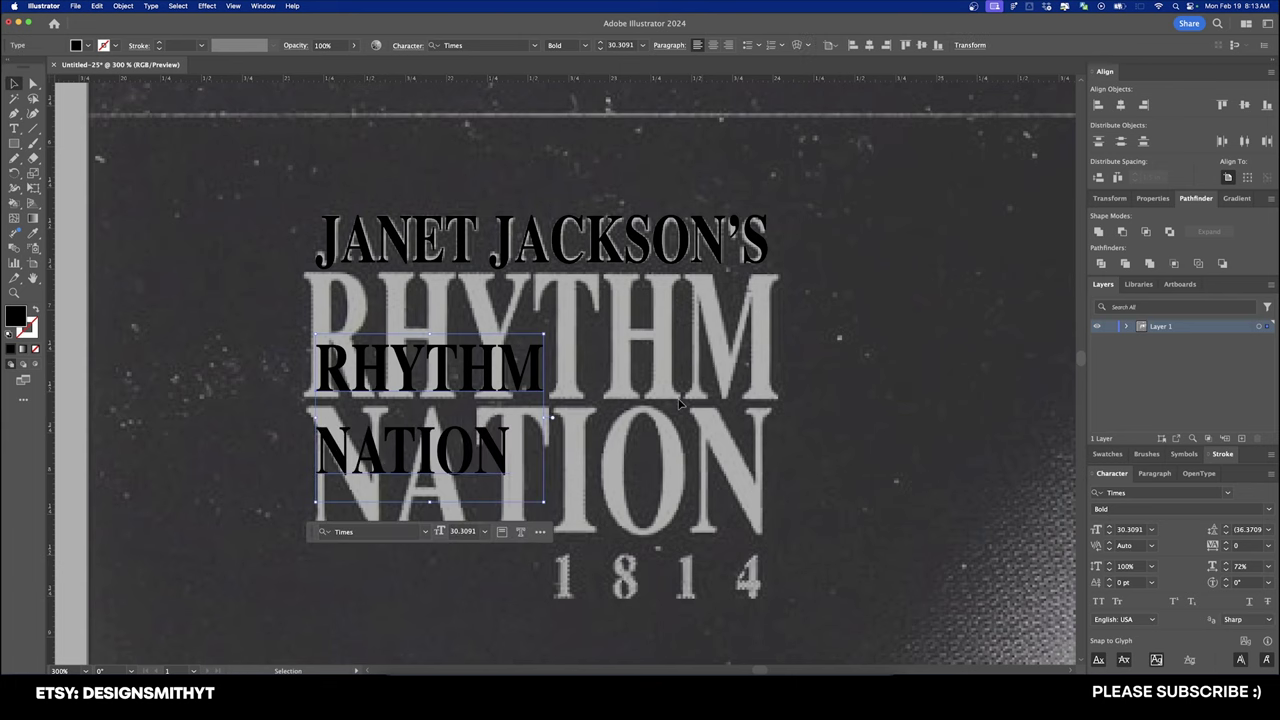
Step: Undo the NATION line and fit RHYTHM over the cover's matching word at a size of about 63 pt
key("super+z")
left_click_drag(567, 360, 788, 312)
mouse_move(324, 313)
left_mouse_down()
mouse_move(307, 312)
mouse_move(322, 301)
left_mouse_up()
left_click(1141, 566)
key("Return")
key("shift+Down")
key("shift+Down")
key("shift+Up")
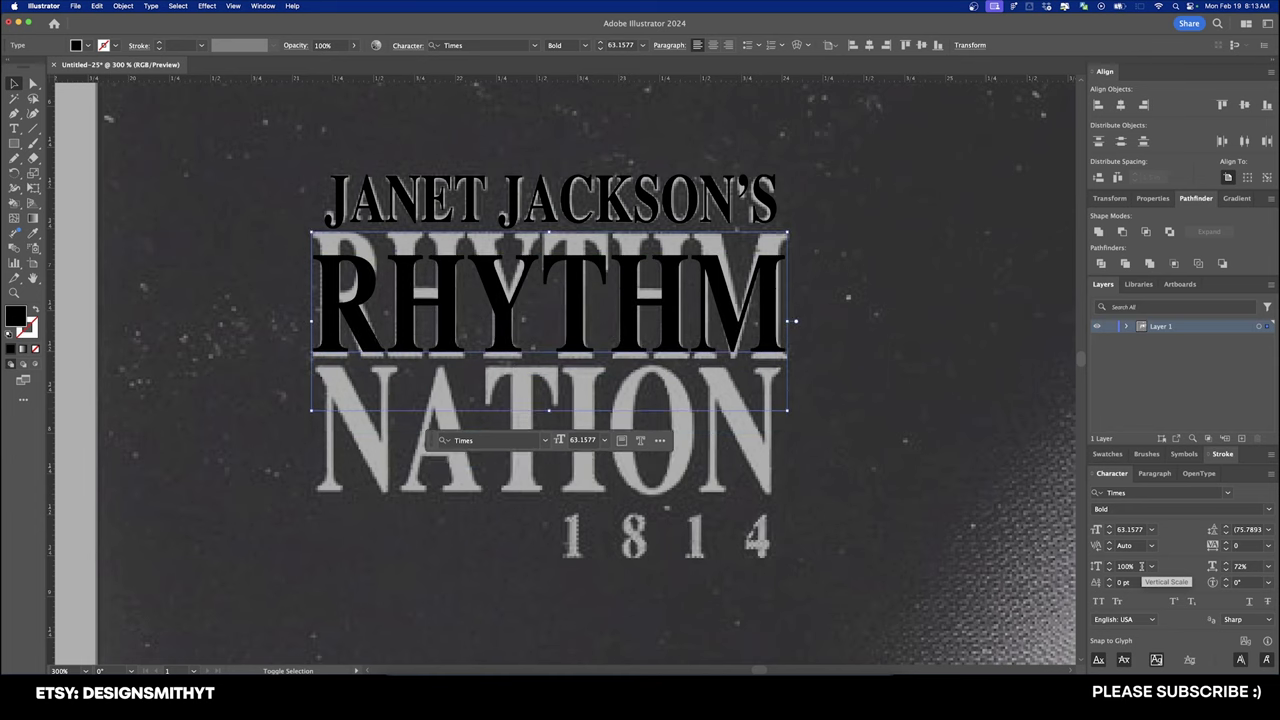
key("Down")
key("Down")
Step: Set the vertical scale of RHYTHM to 130% and kern a letter pair in it to 10
left_click(1140, 566)
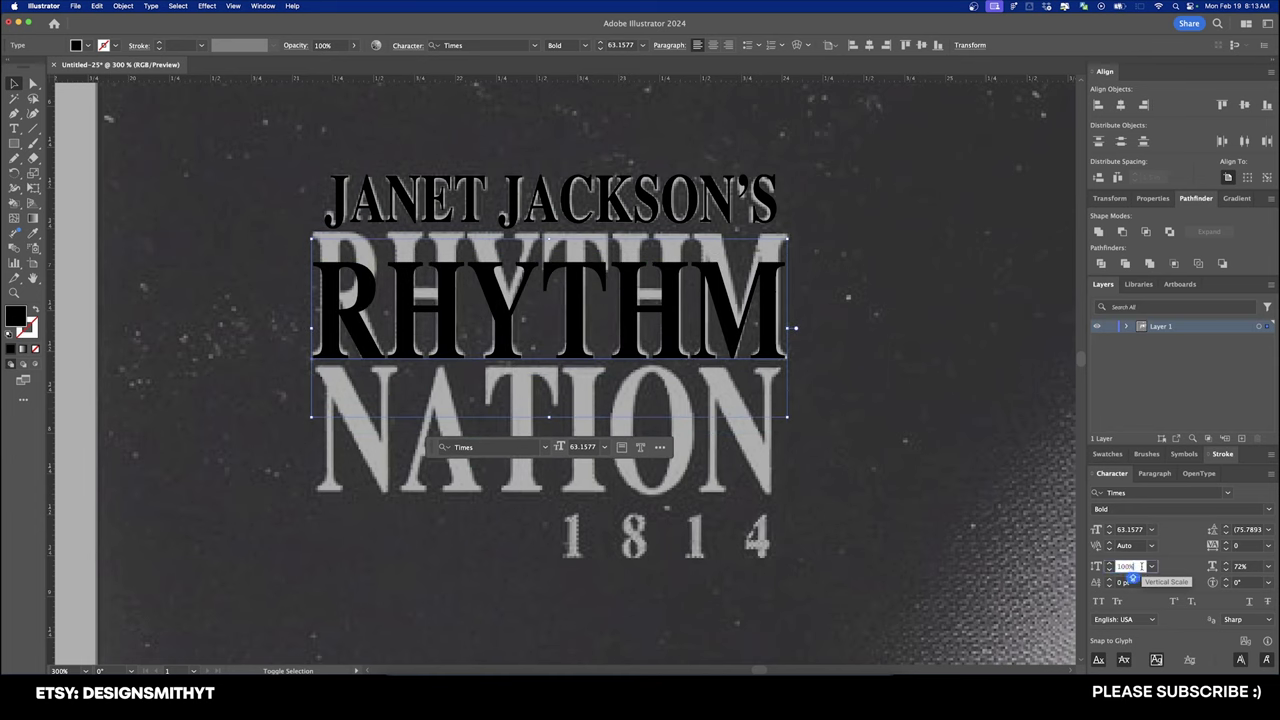
type("130")
key("Return")
key("t")
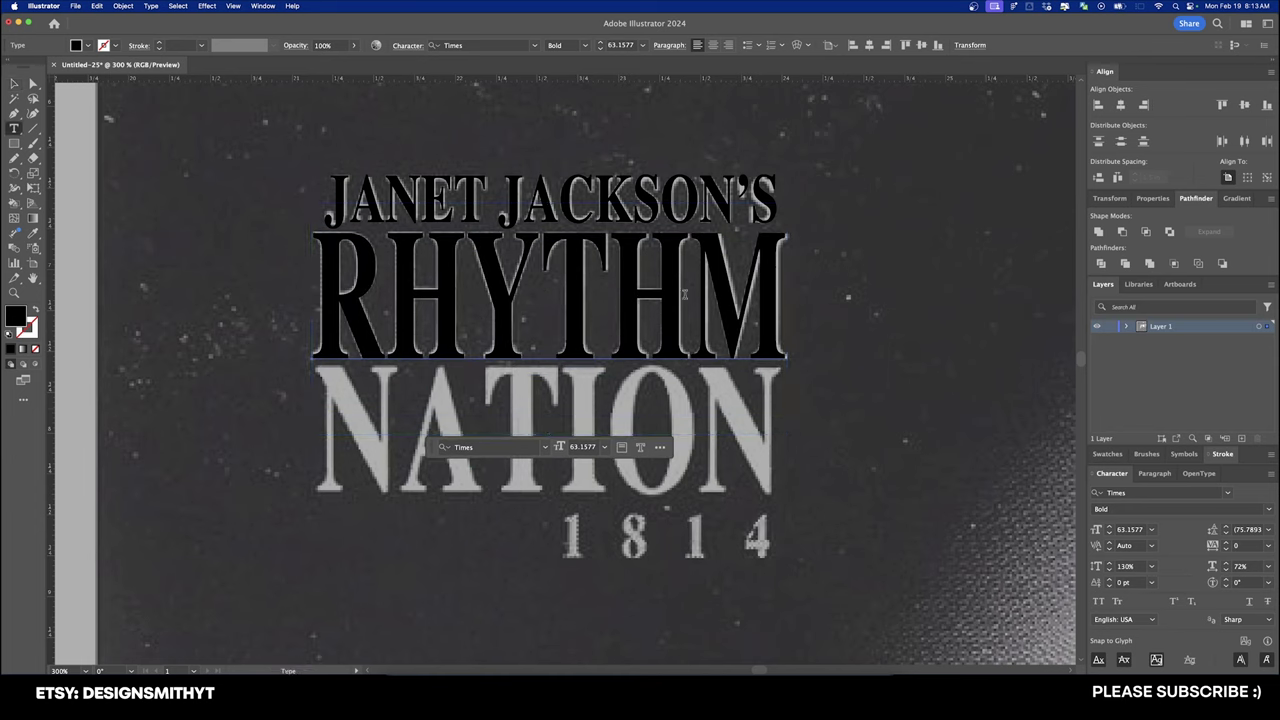
left_click(1133, 545)
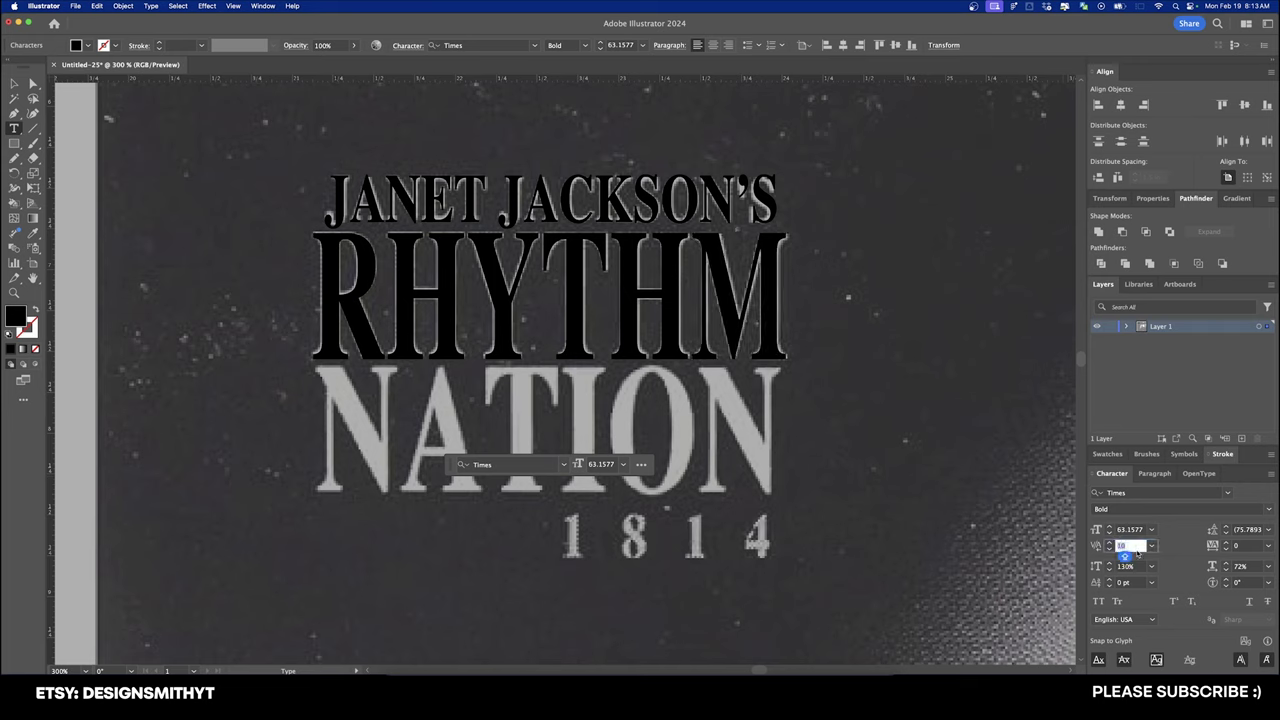
key("Return")
key("Escape")
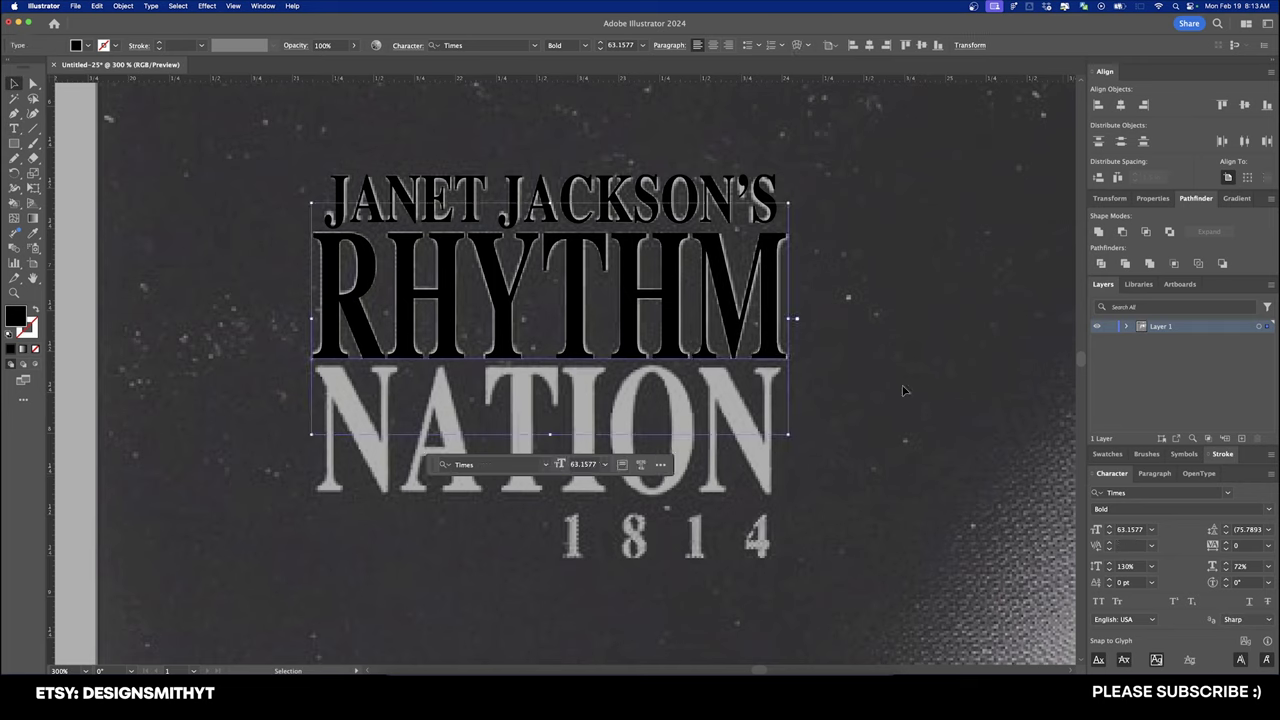
Step: Duplicate the RHYTHM text straight down onto the cover's next line and change the copy to NATION
left_click(903, 391)
left_click_drag(688, 282, 688, 418)
double_click(688, 418)
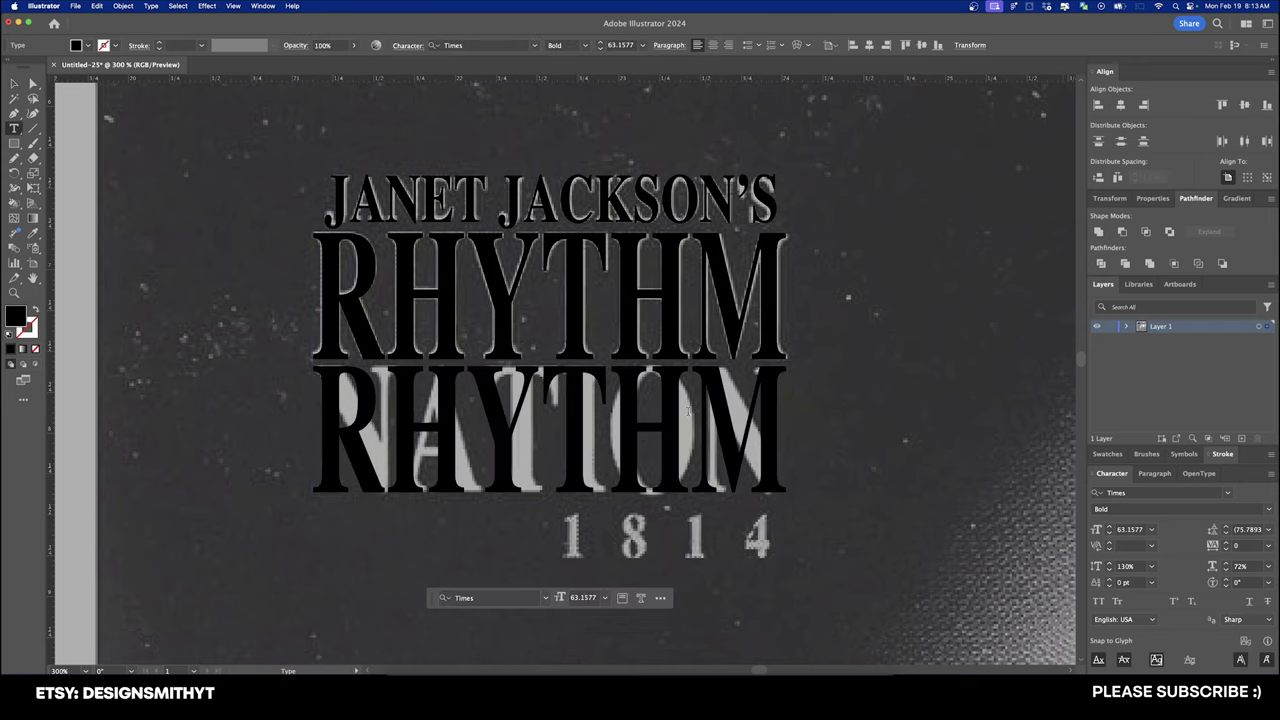
key("super+a")
type("NATION")
key("Escape")
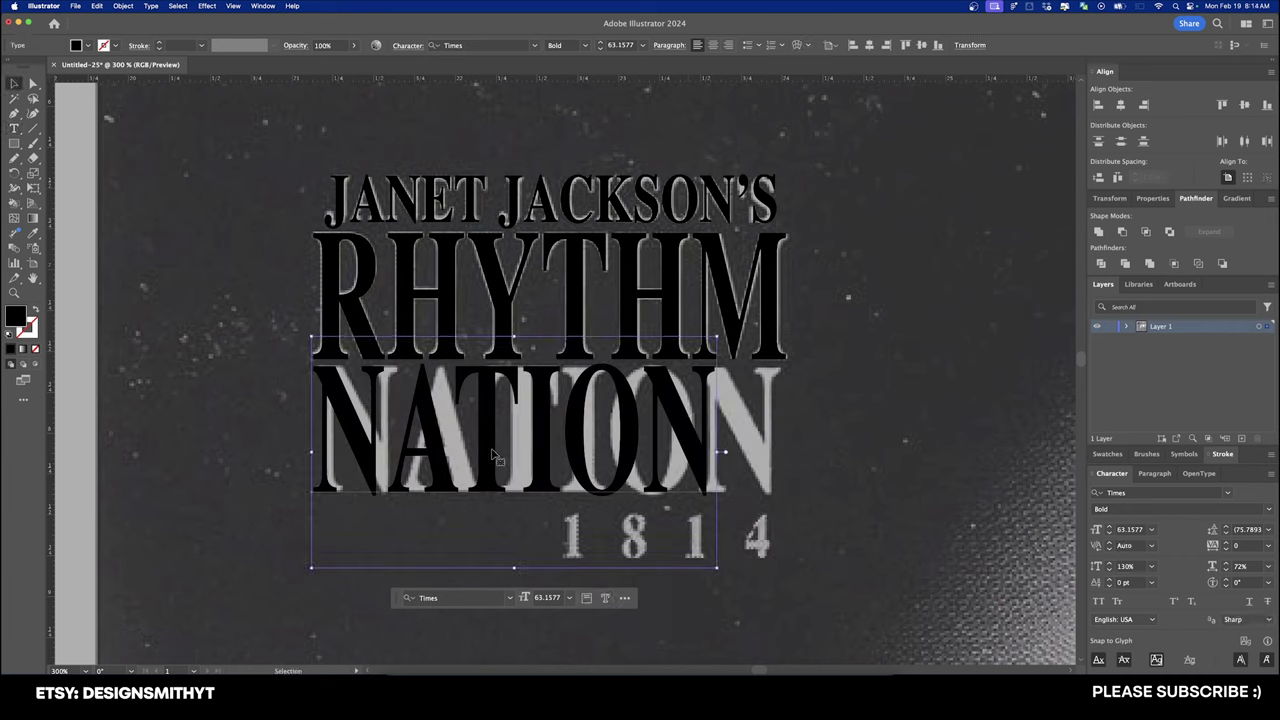
Step: Align NATION with the cover's matching word and set its horizontal scale to 83%
left_click_drag(492, 452, 497, 452)
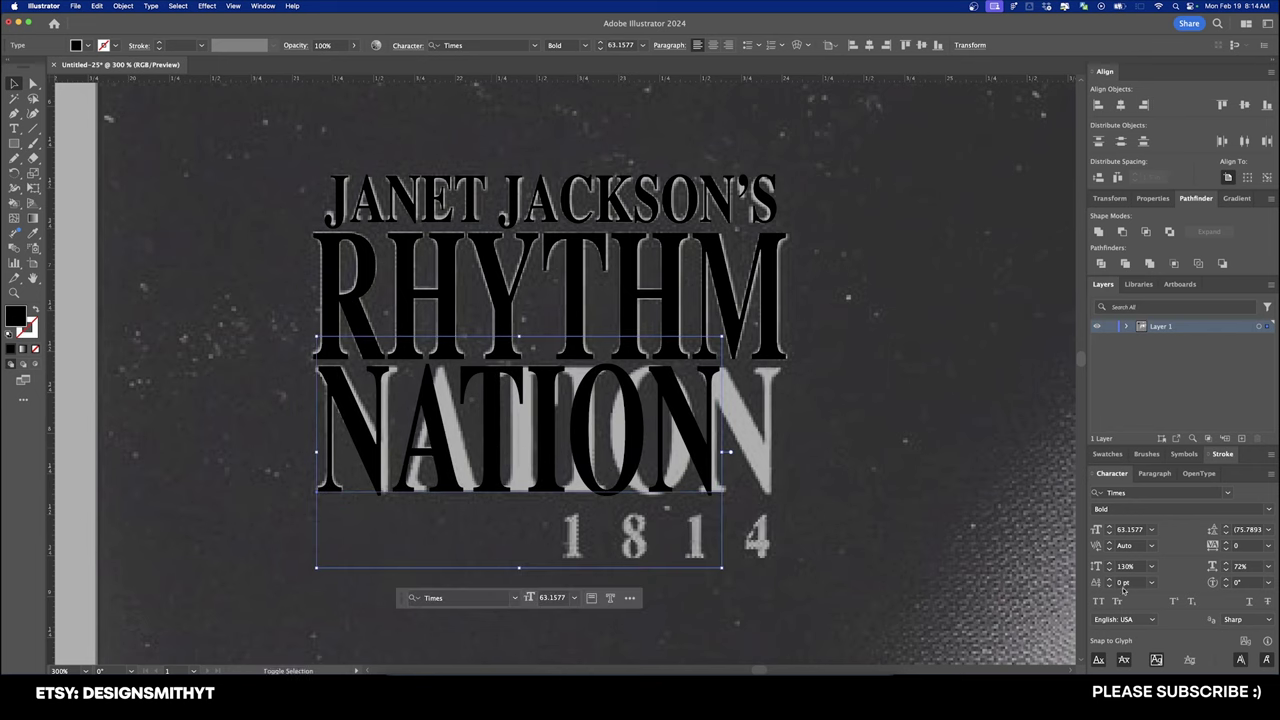
left_click(1256, 570)
scroll(1256, 570, "up", 11)
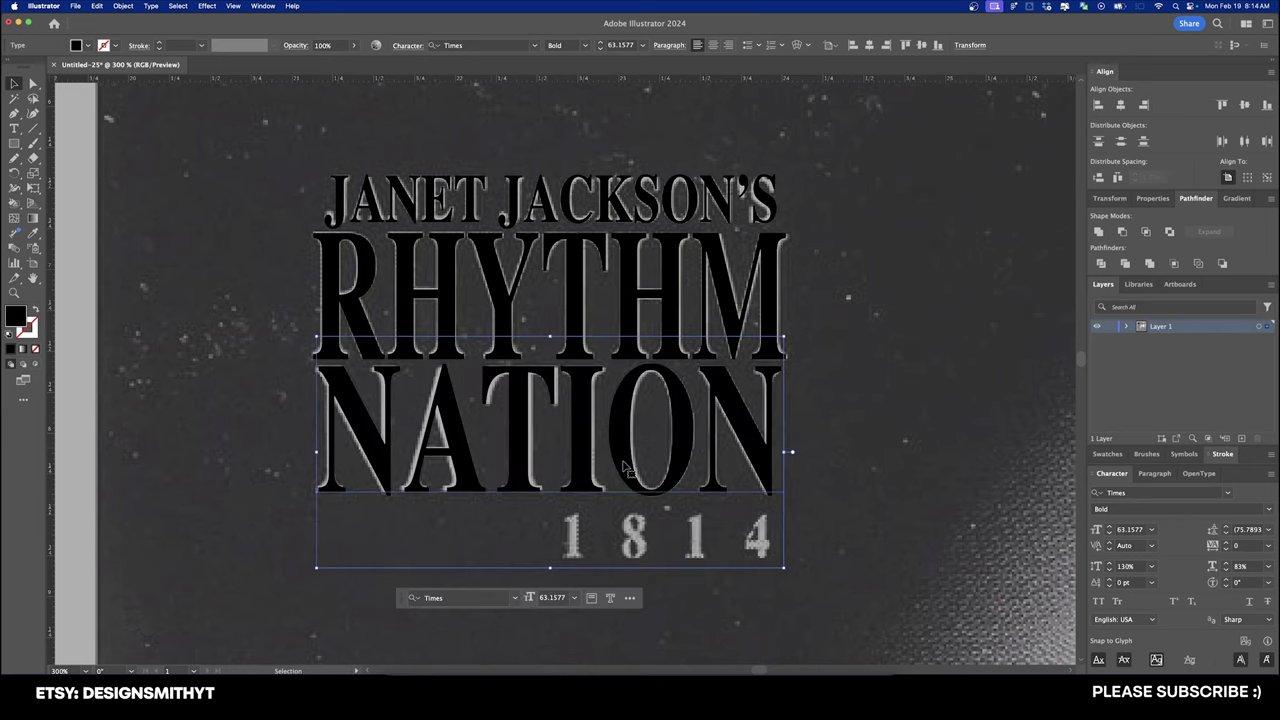
Step: Nudge NATION onto the cover's matching word and adjust the kerning between its T and I
double_click(566, 439)
key("Up")
key("Right")
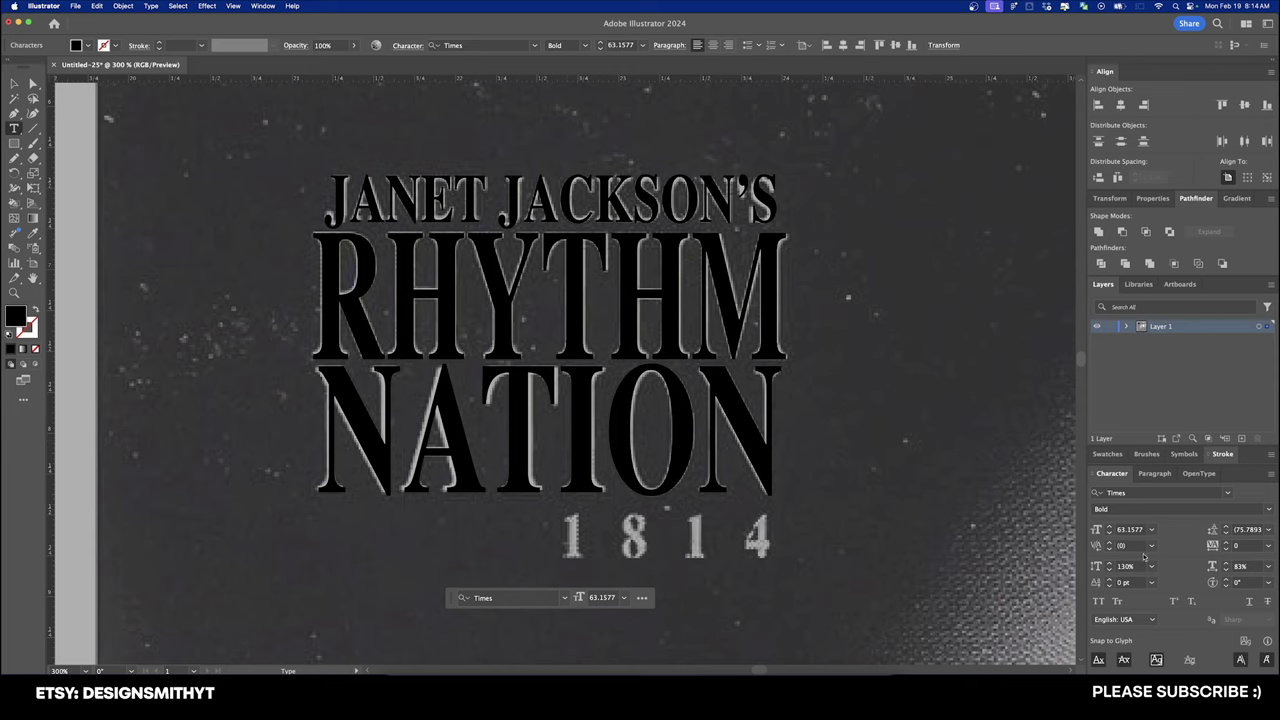
key("v")
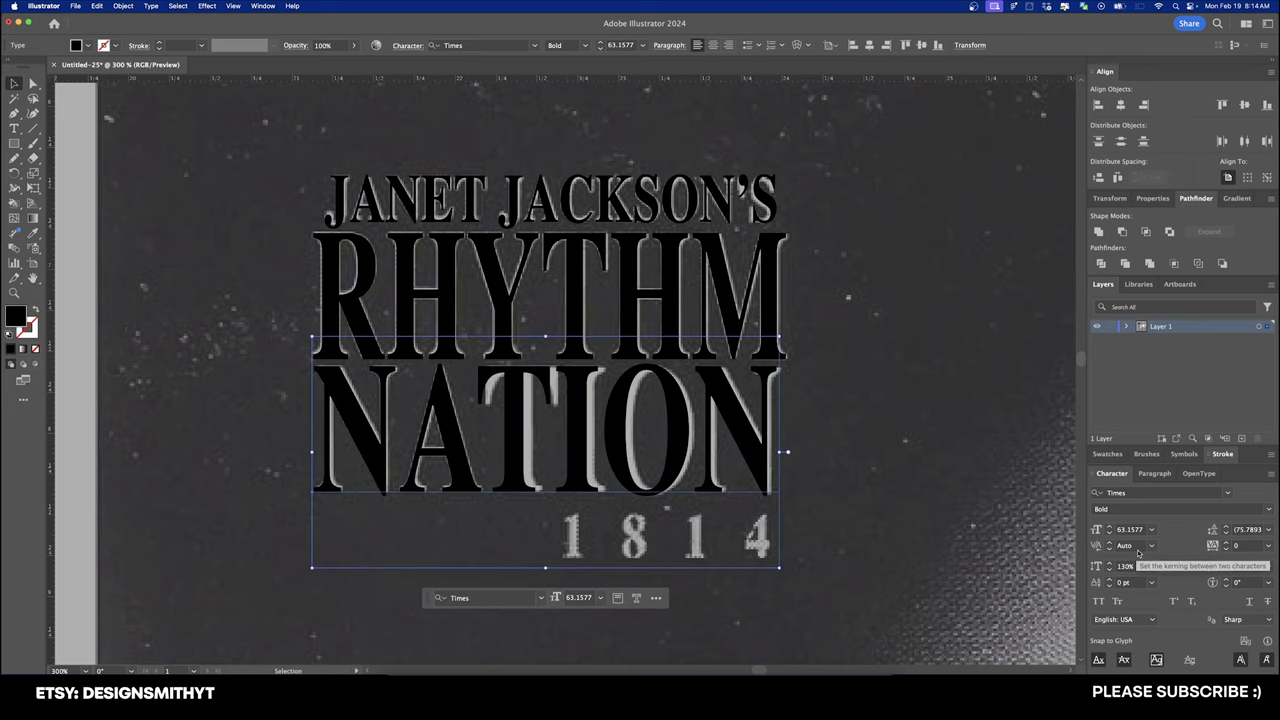
key("t")
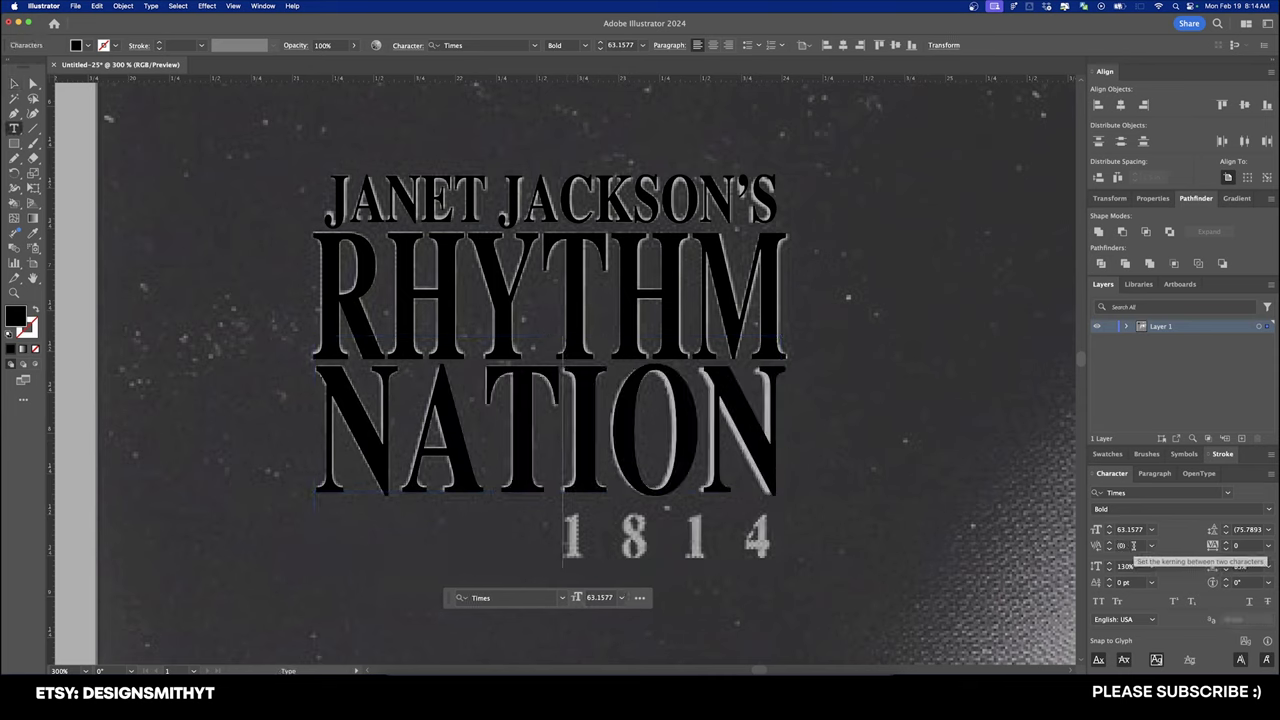
left_click(1133, 546)
key("shift+Down")
key("Return")
key("Right")
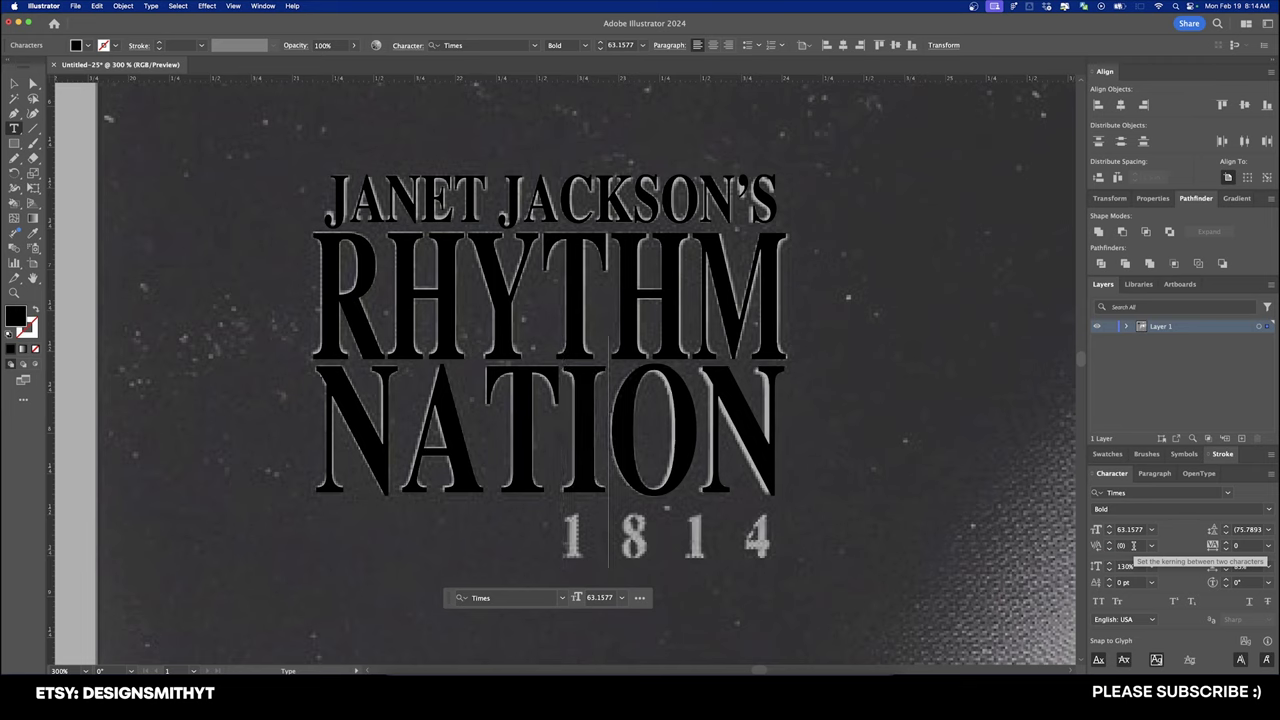
Step: Set the kerning between the I and O of NATION to -20 and tighten the closing O and N pair
left_click(1133, 546)
key("shift+Down")
key("shift+Down")
key("Return")
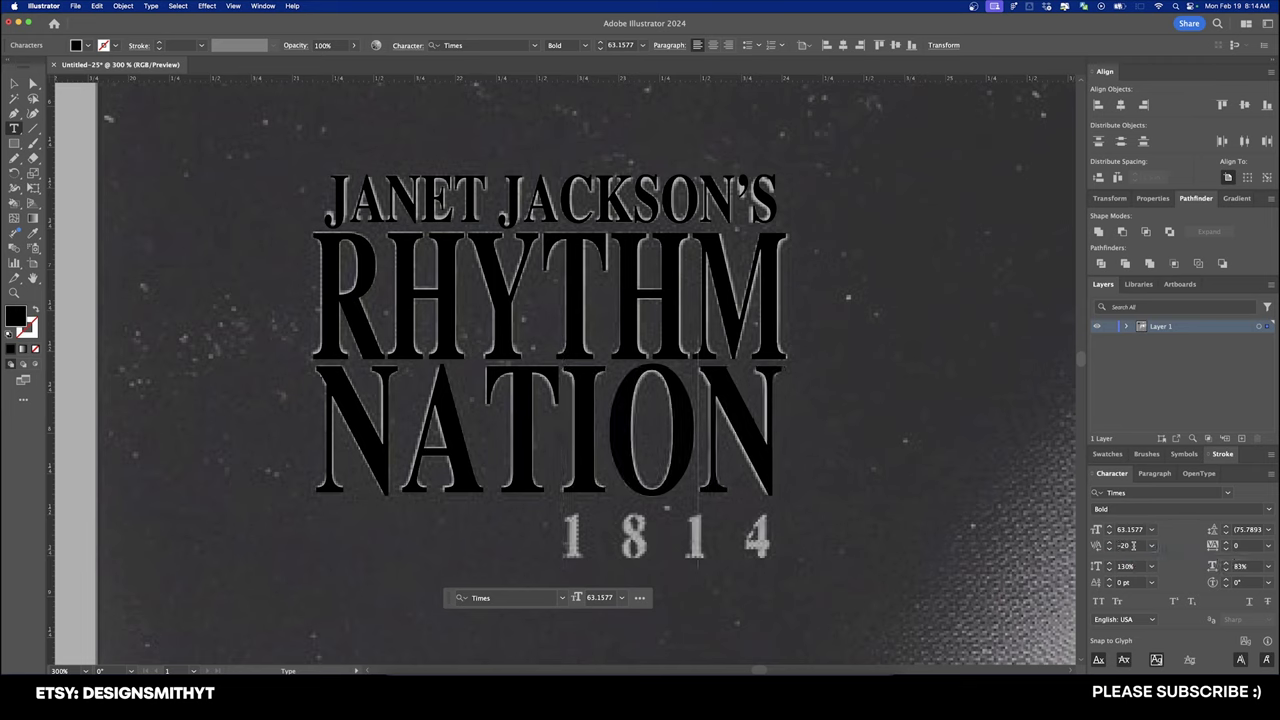
key("Right")
key("Right")
key("Left")
left_click(1133, 545)
key("shift+Down")
key("Return")
Step: Duplicate NATION straight down below the cover's number line and change the copy to 1814
left_click_drag(528, 190, 528, 452, "alt")
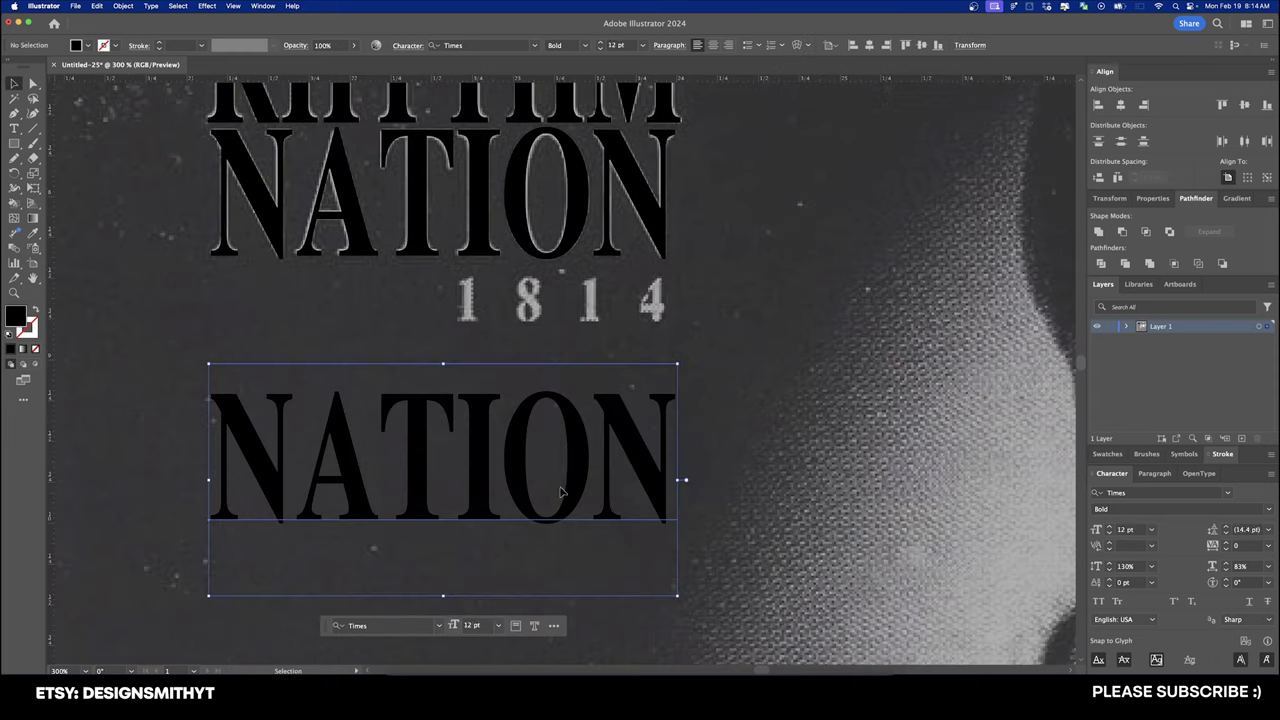
double_click(529, 454)
key("super+a")
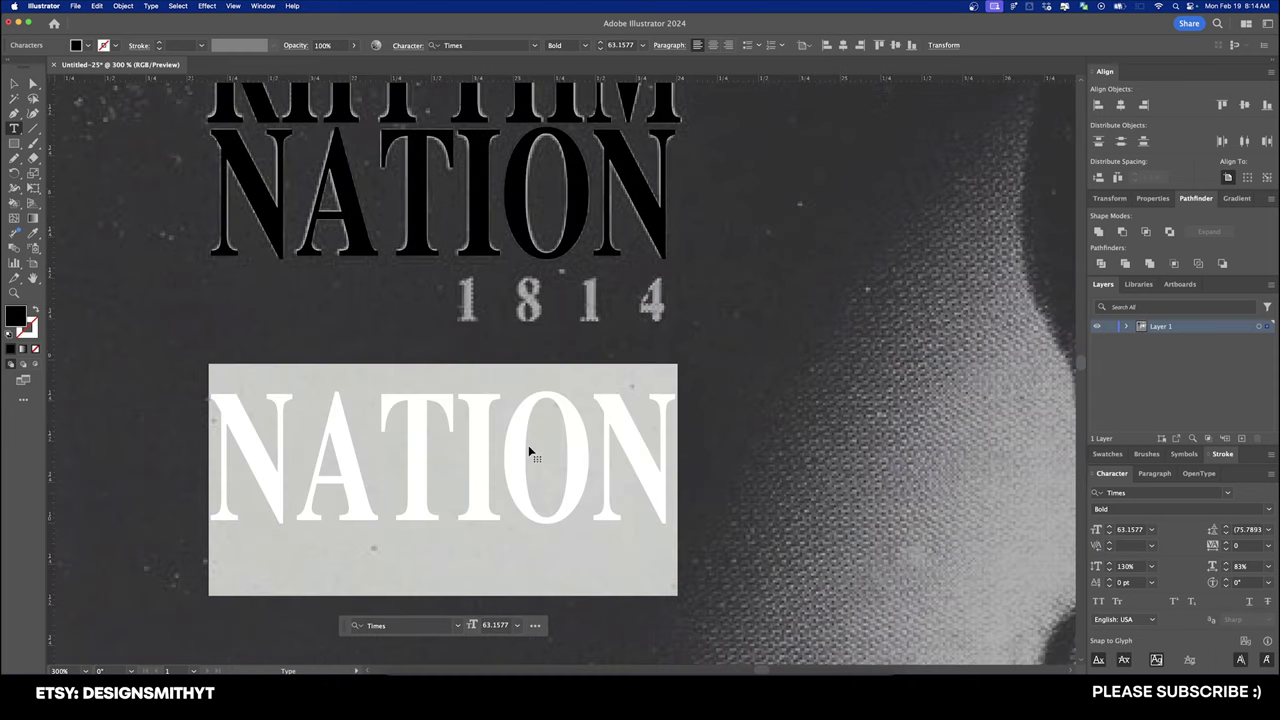
type("1814")
key("Escape")
Step: Scale 1814 down to about 20.65 pt and place it over the cover's matching digits, starting at the first 1
left_click_drag(375, 464, 589, 354)
scroll(583, 351, "up", 1)
left_click_drag(688, 225, 520, 398, "shift")
left_click_drag(472, 445, 540, 409)
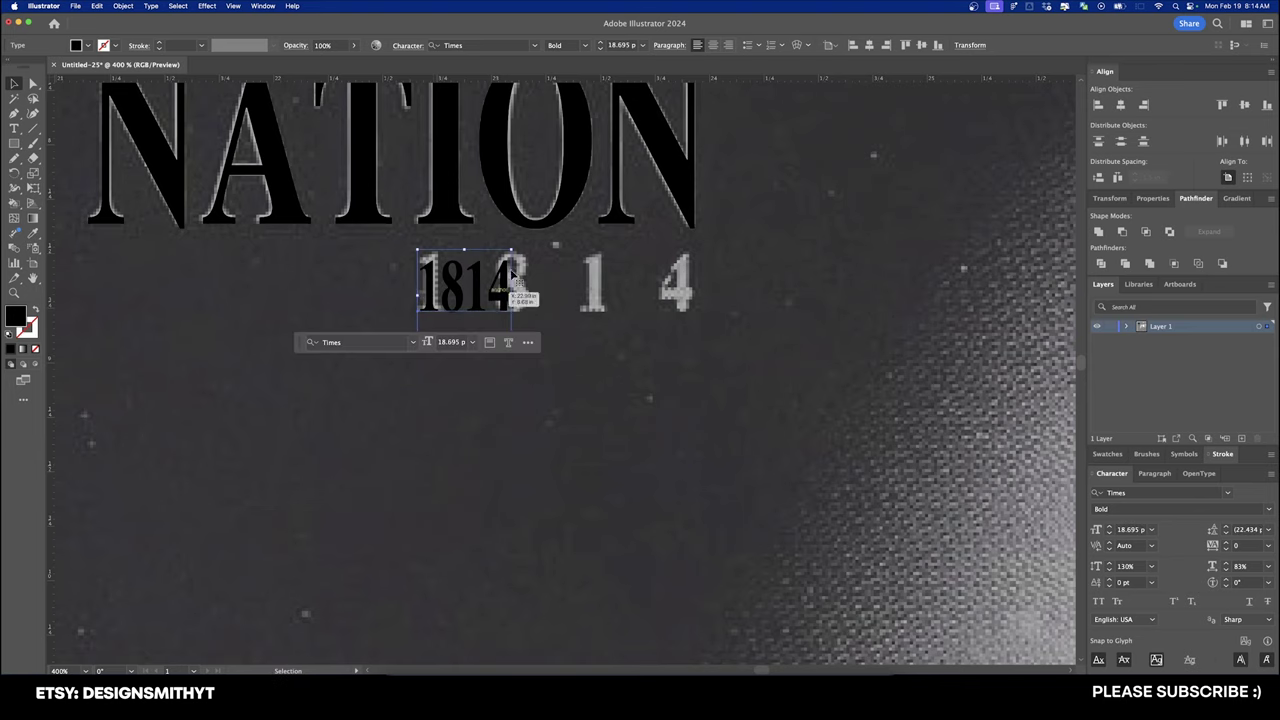
left_click_drag(514, 249, 521, 241)
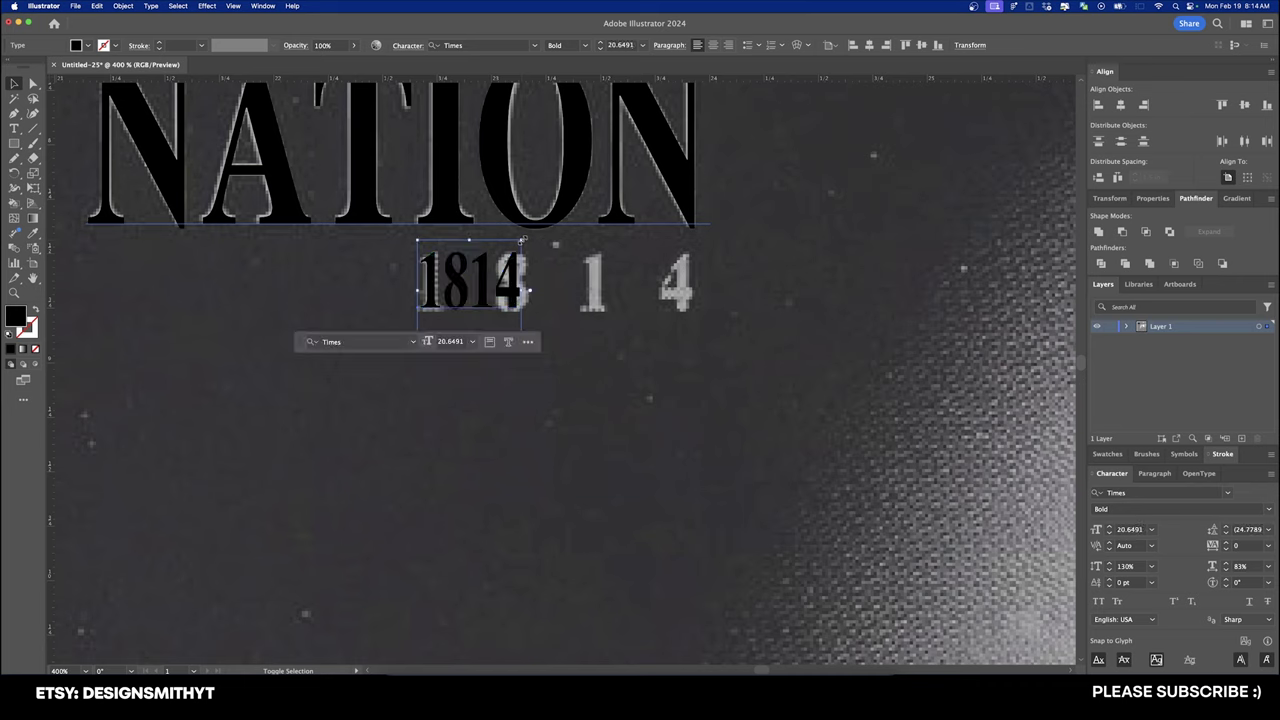
Step: Set the horizontal scale of the 1814 text to 100%
left_click(1247, 566)
key("shift+Up")
key("shift+Up")
key("shift+Down")
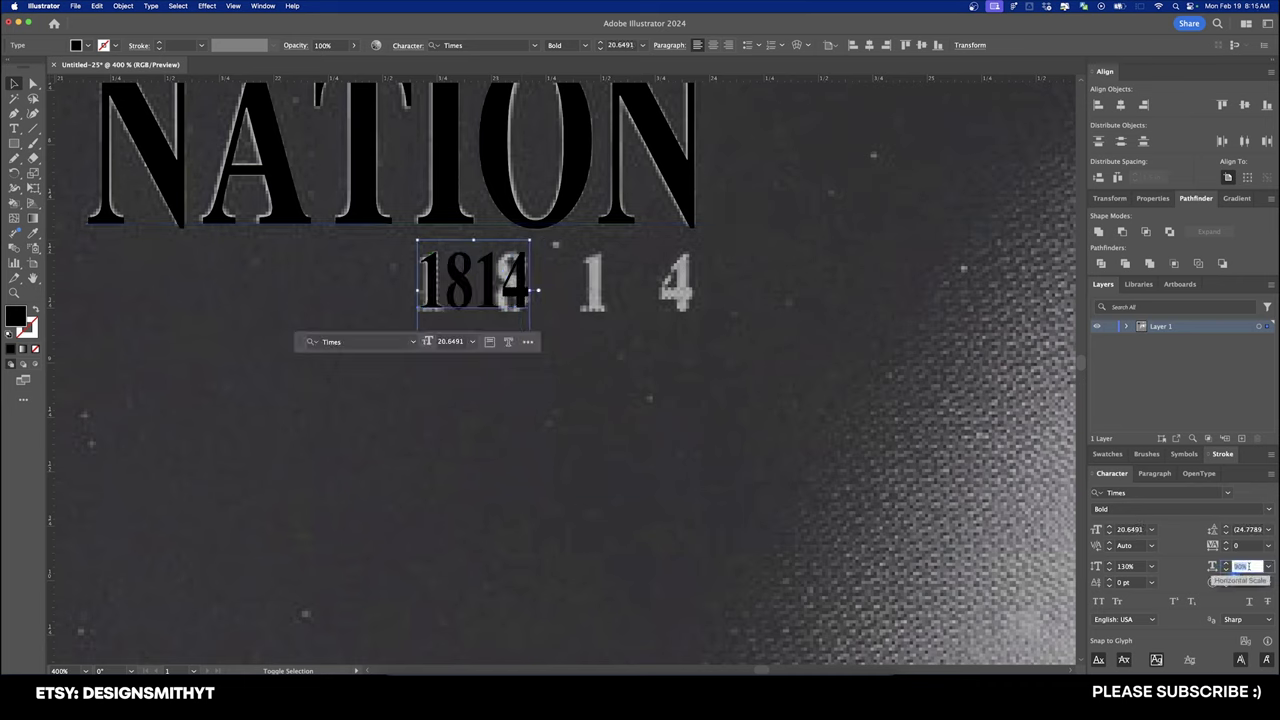
key("Return")
double_click(1248, 566)
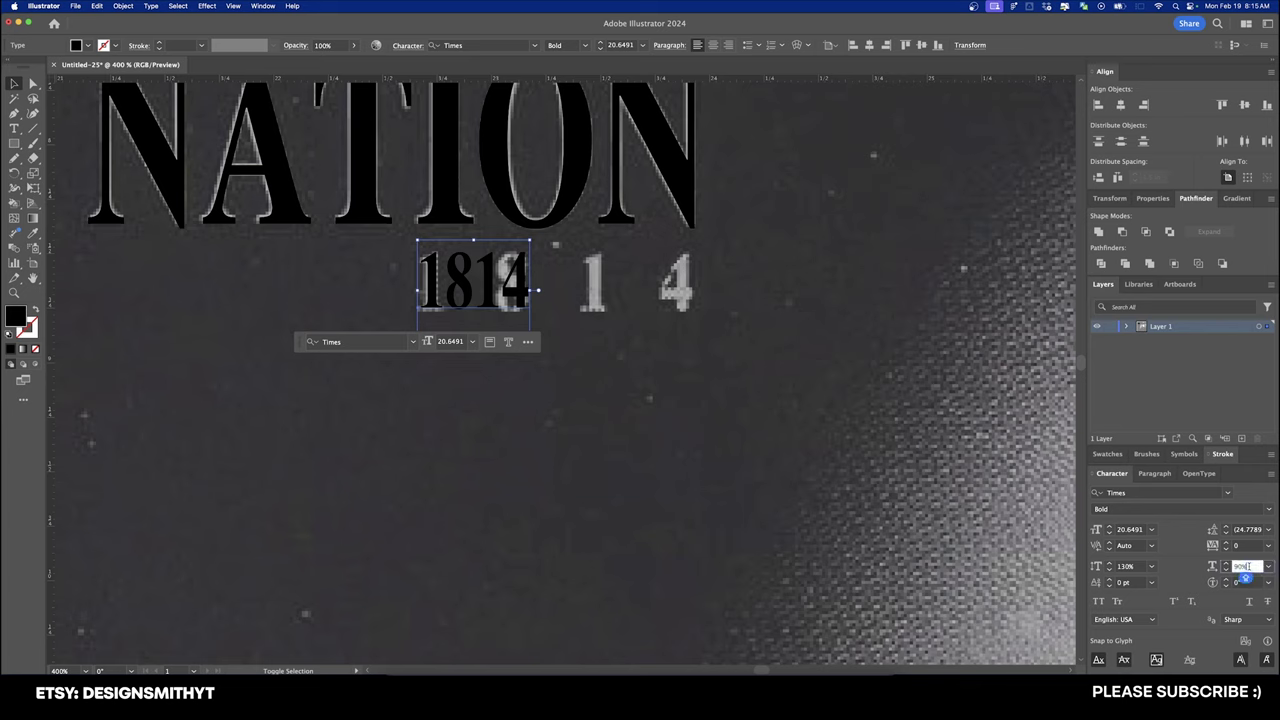
key("shift+Up")
key("Return")
Step: Set the tracking of 1814 to 770 so its digits spread out to match the cover
left_click(1242, 545)
key("shift+Up")
key("shift+Up")
key("shift+Up")
key("shift+Up")
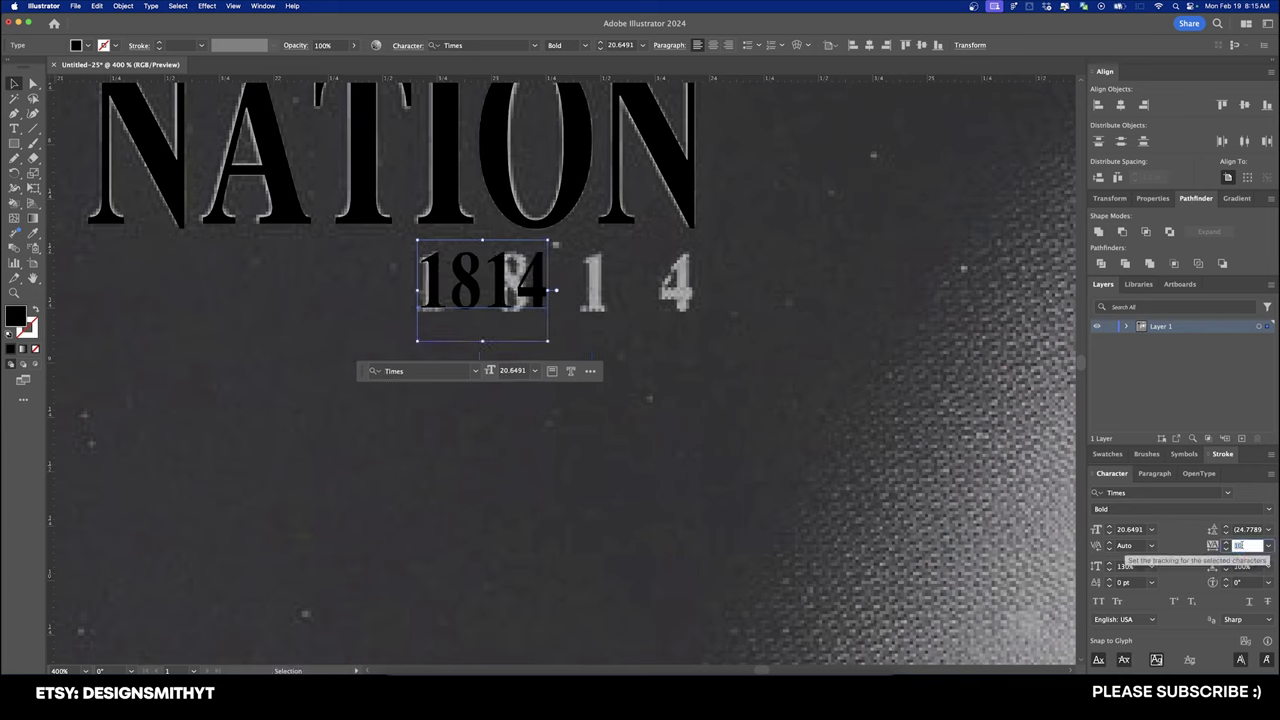
key("Up")
key("Up")
key("Up")
key("Up")
key("Up")
key("Up")
key("Up")
key("Up")
key("Up")
key("Up")
key("Up")
key("Up")
key("Up")
key("Up")
key("Up")
key("Up")
key("Up")
key("Up")
key("Up")
key("Up")
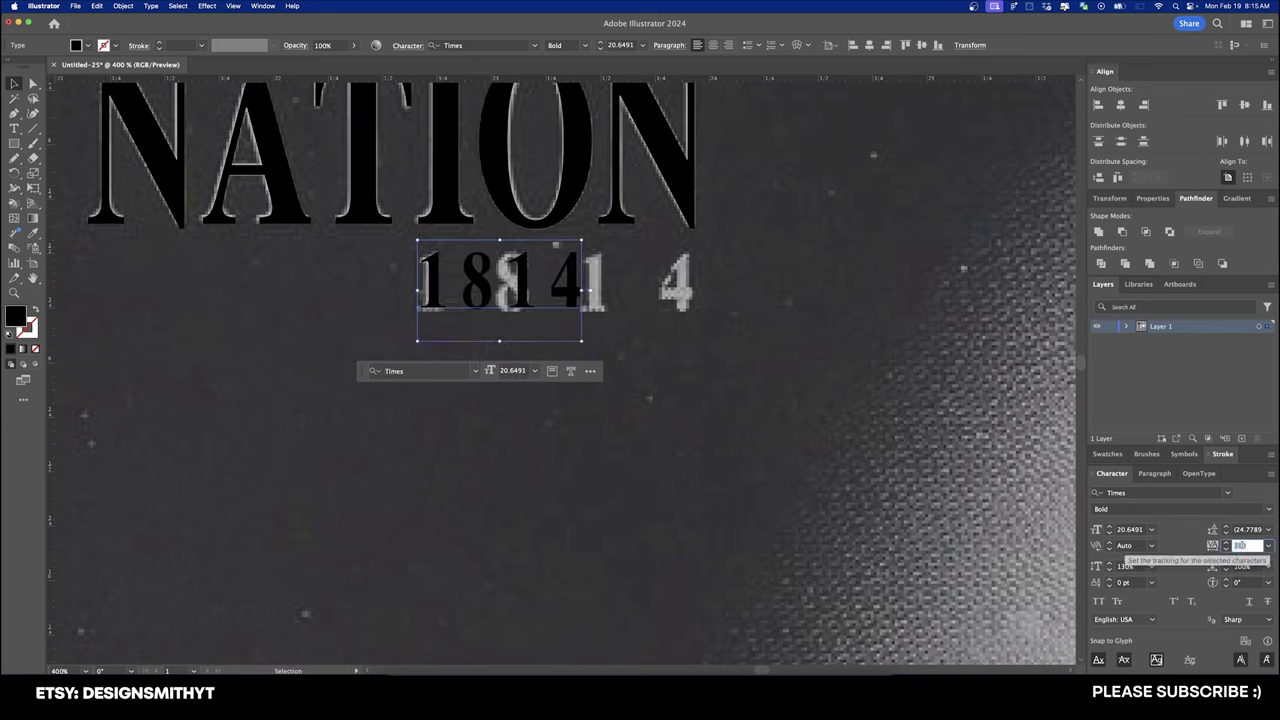
key("shift+Up")
key("shift+Up")
key("shift+Up")
key("shift+Up")
key("shift+Up")
key("shift+Up")
key("shift+Up")
key("shift+Up")
key("shift+Up")
key("shift+Up")
key("shift+Up")
key("shift+Up")
key("shift+Up")
key("shift+Up")
key("shift+Up")
key("shift+Up")
key("shift+Up")
key("shift+Up")
key("shift+Up")
key("shift+Up")
key("Return")
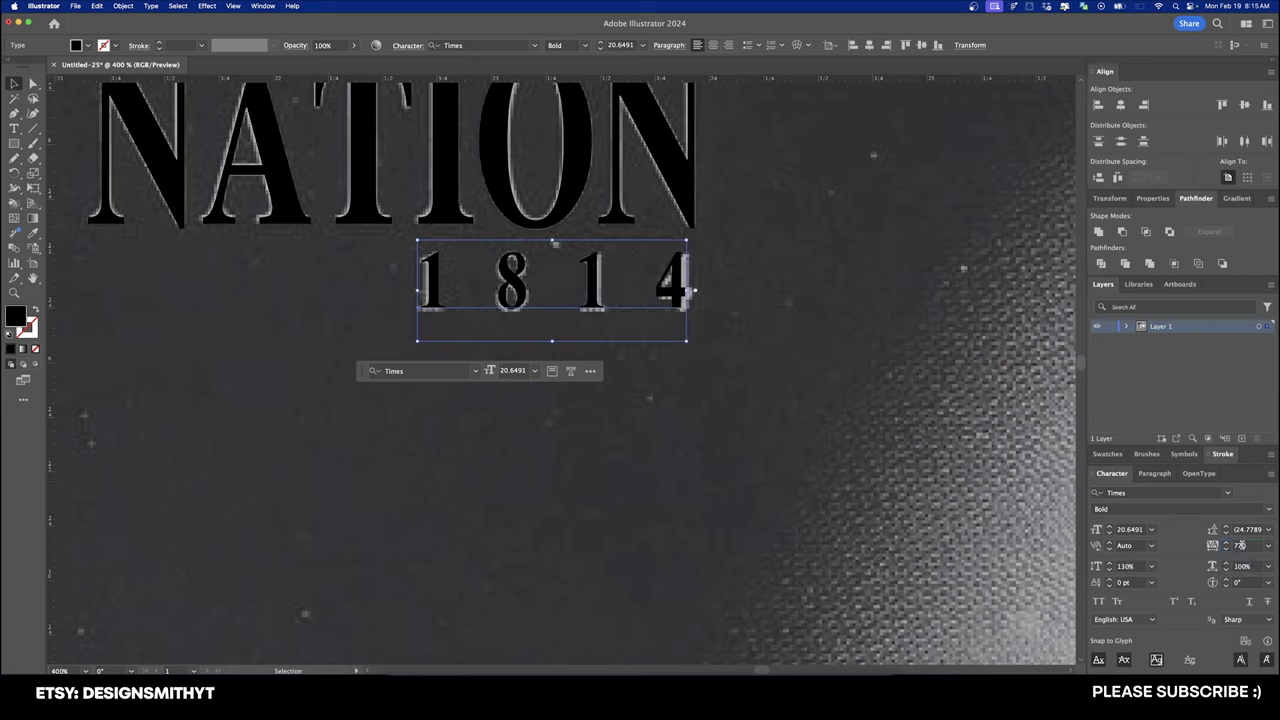
Step: Nudge 1814 slightly and widen the kerning between its first 1 and the 8 to match the cover
key("t")
left_click(580, 280)
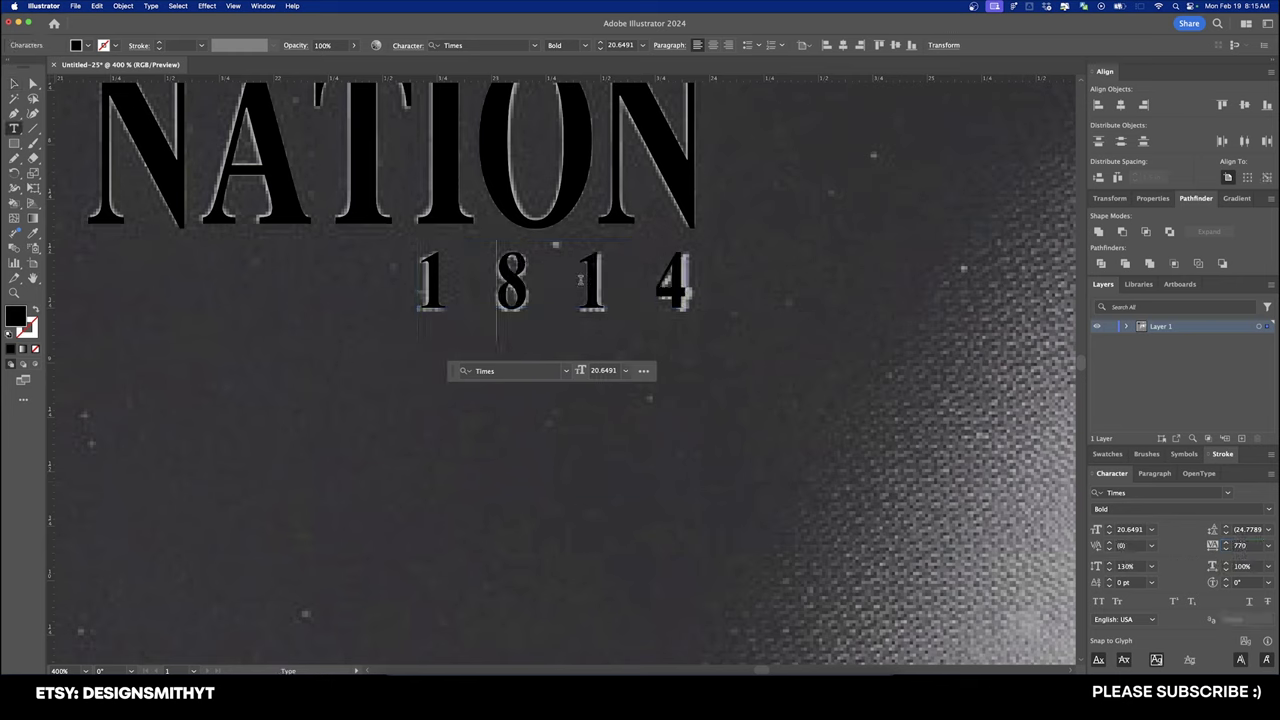
key("Escape")
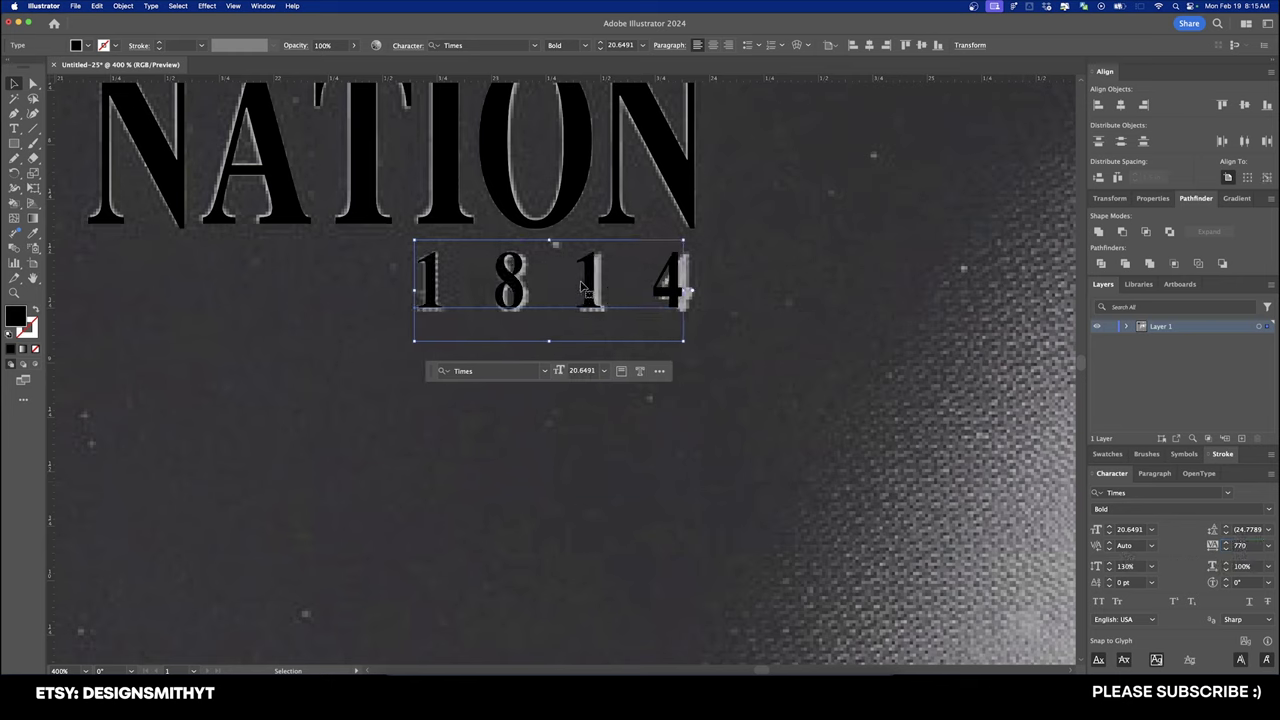
key("t")
left_click(580, 281)
key("Right")
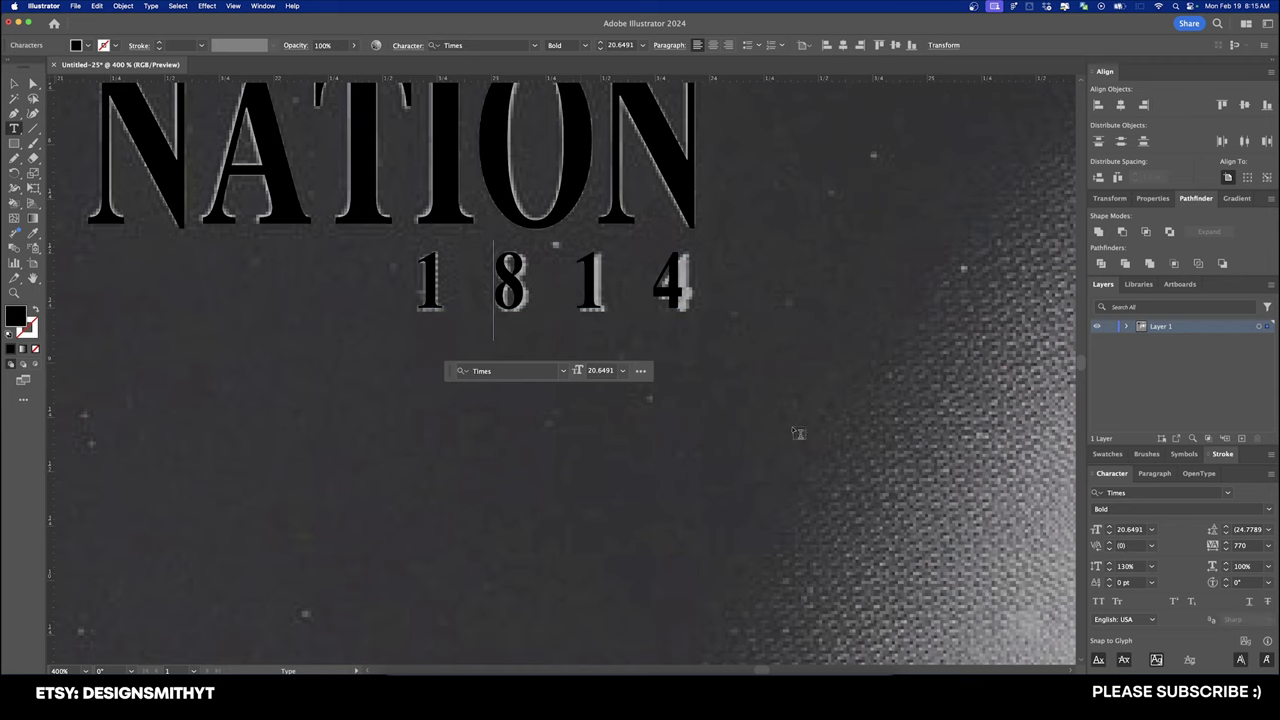
left_click(1127, 546)
type("50")
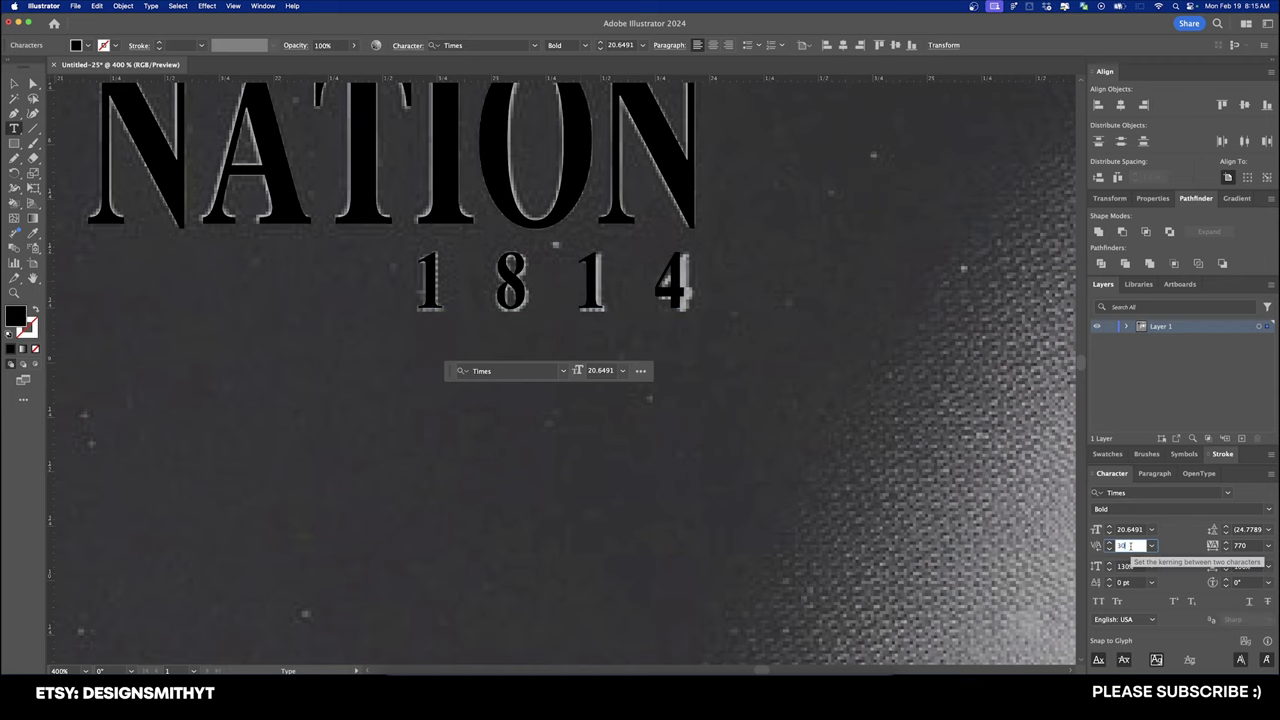
key("Return")
key("Escape")
Step: Replace the 1814 text with WORLD TOUR, right-aligned to the edge of NATION
scroll(698, 352, "down", 3)
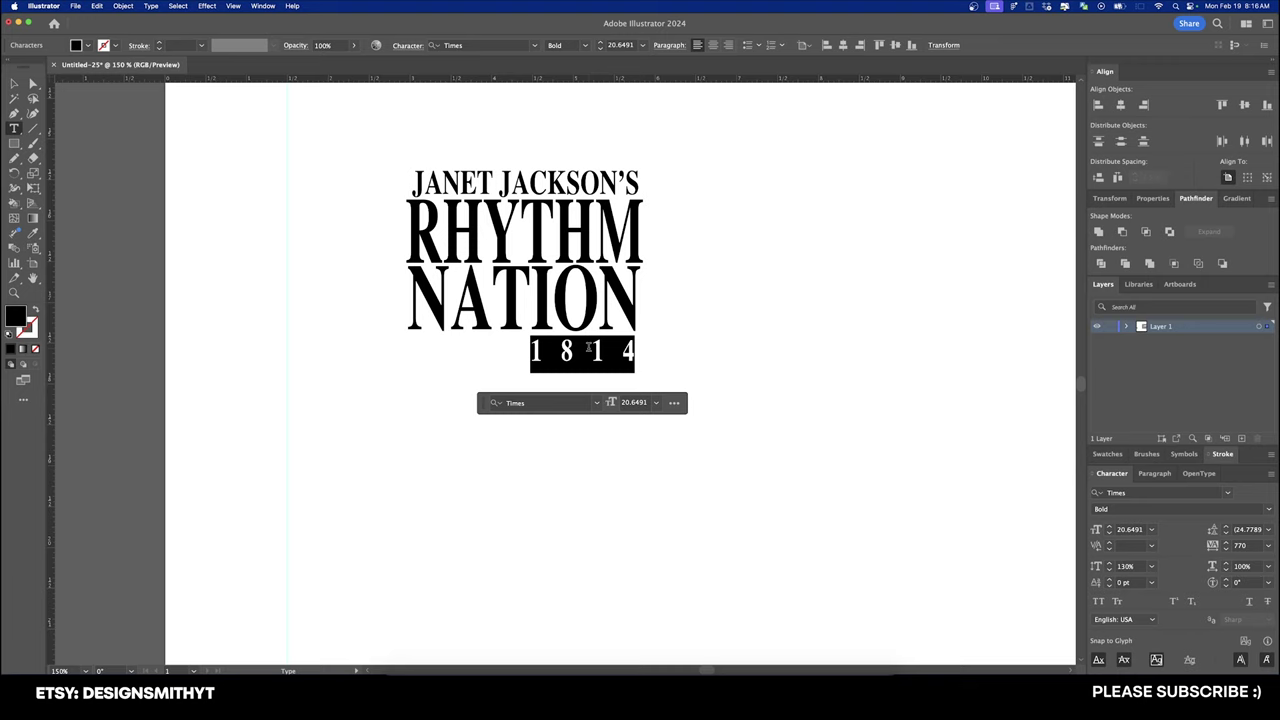
type("TOUR")
key("Escape")
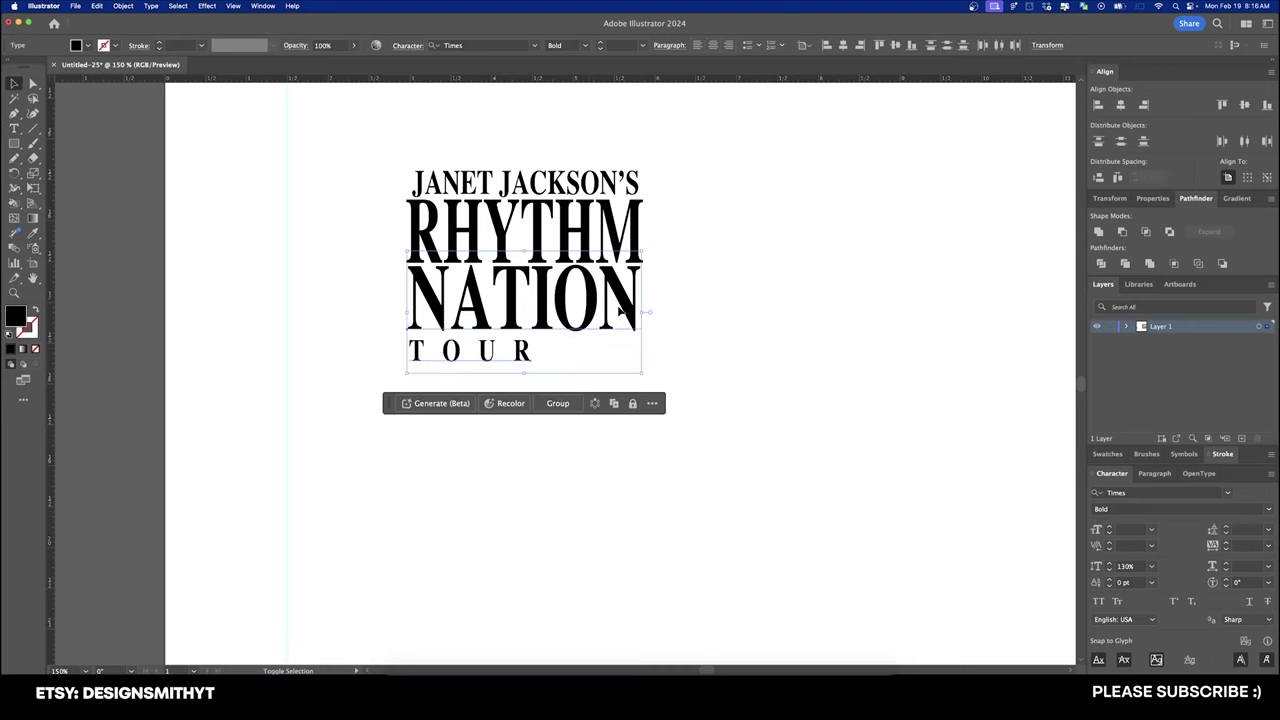
double_click(620, 311)
key("Escape")
left_click(525, 356, "shift")
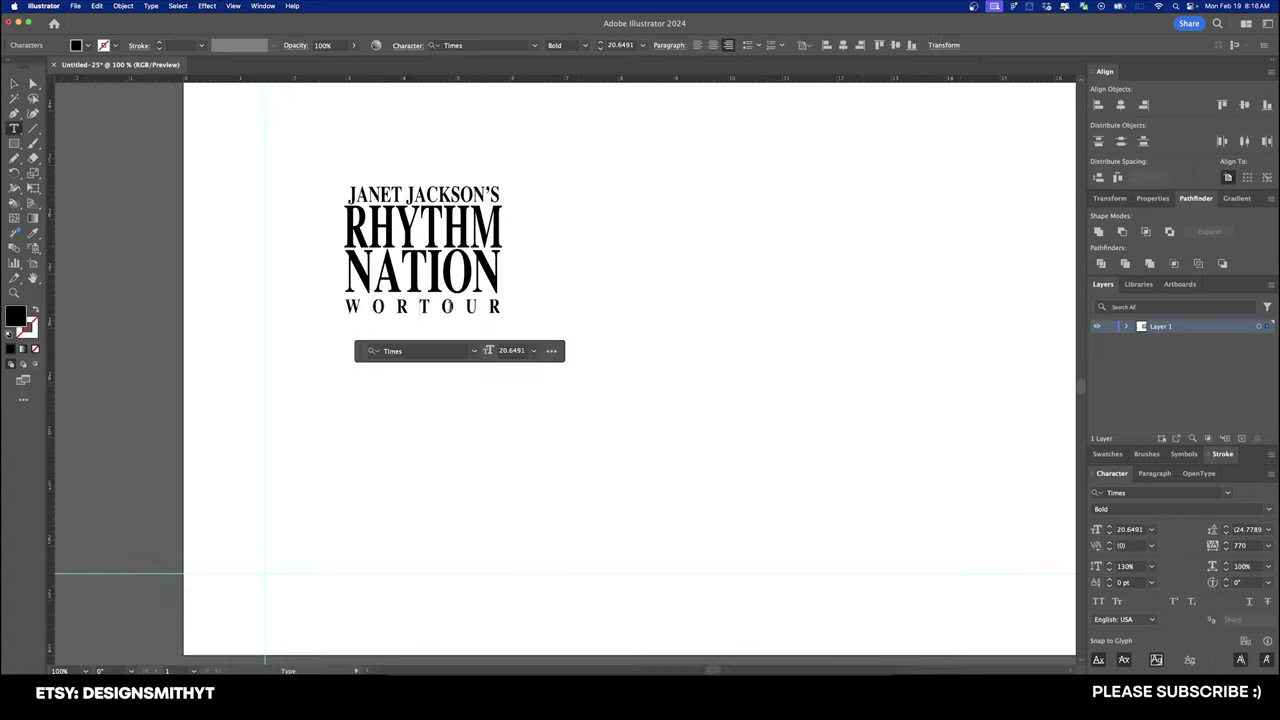
type("LD")
key("Escape")
key("super+equal")
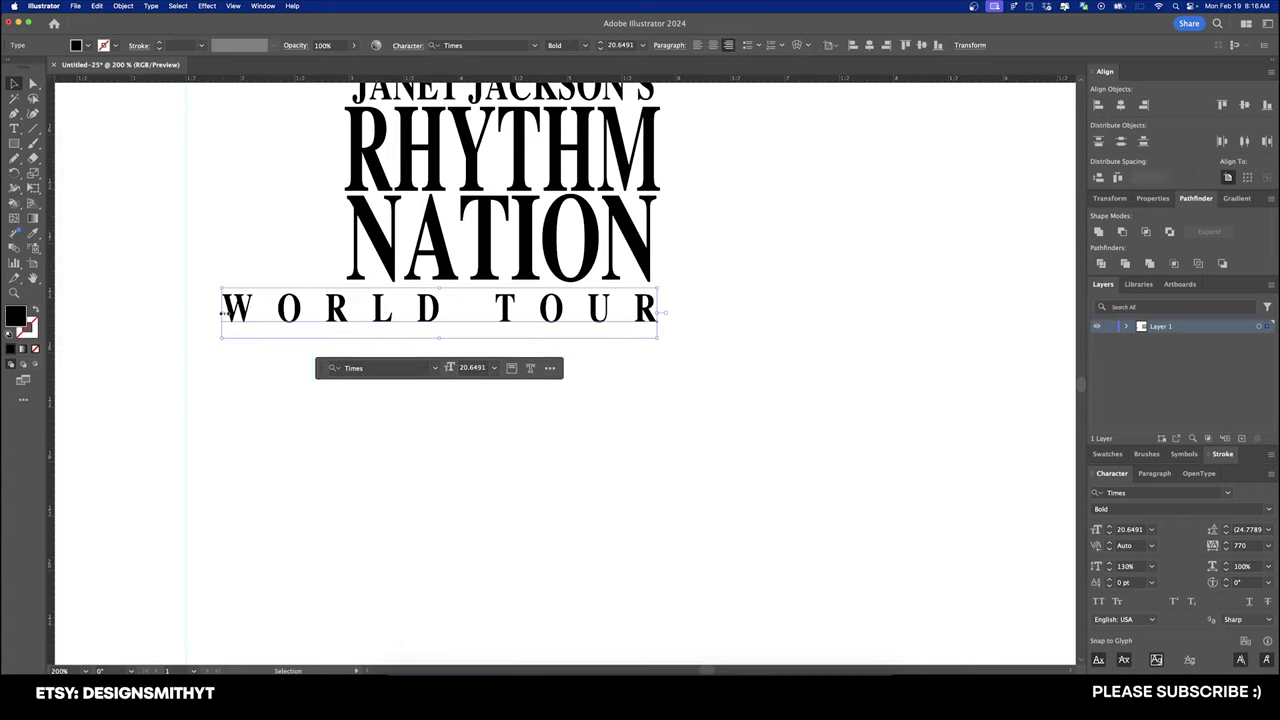
Step: Narrow the WORLD TOUR line to the width of NATION and reduce its height
left_click_drag(222, 313, 344, 313)
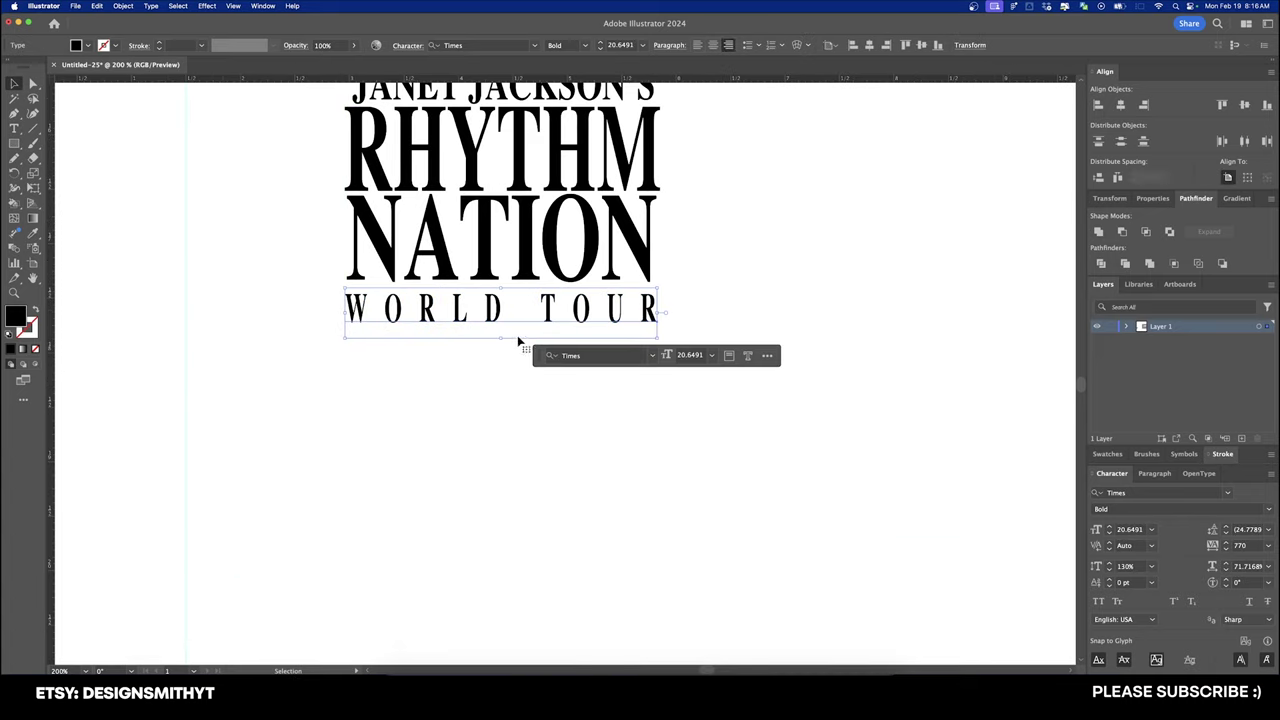
left_click_drag(497, 340, 501, 325)
left_click(769, 275)
scroll(769, 275, "down", 1)
left_click_drag(794, 265, 714, 316)
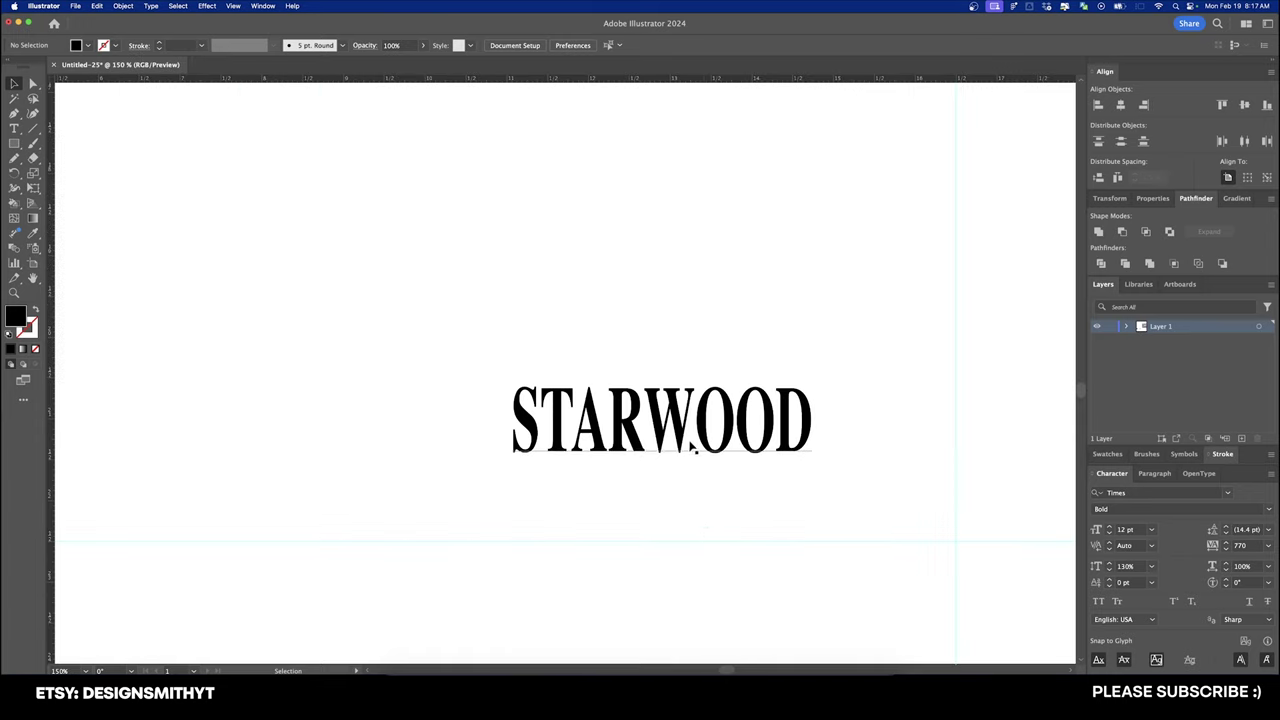
Step: Change the STARWOOD text to Starwood Amphitheatre in all caps, with Amphitheatre on a second line
double_click(694, 437)
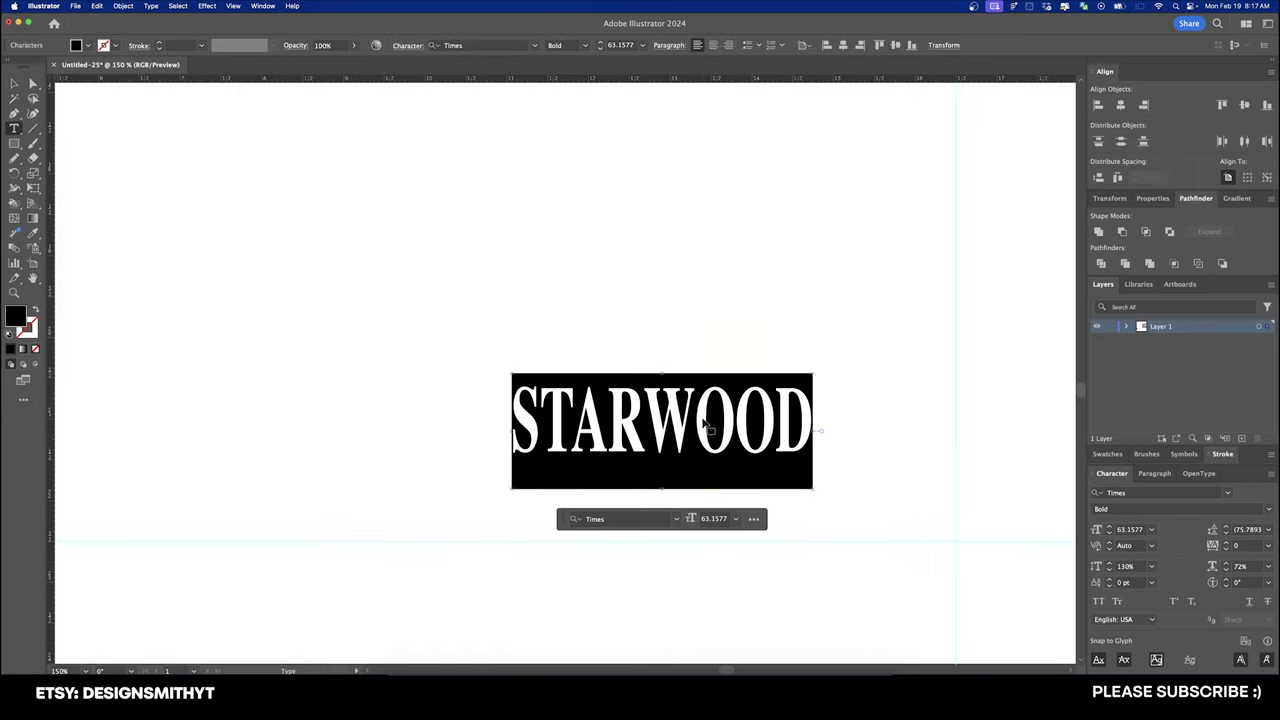
type("Starwood Amphitheatre")
key("Escape")
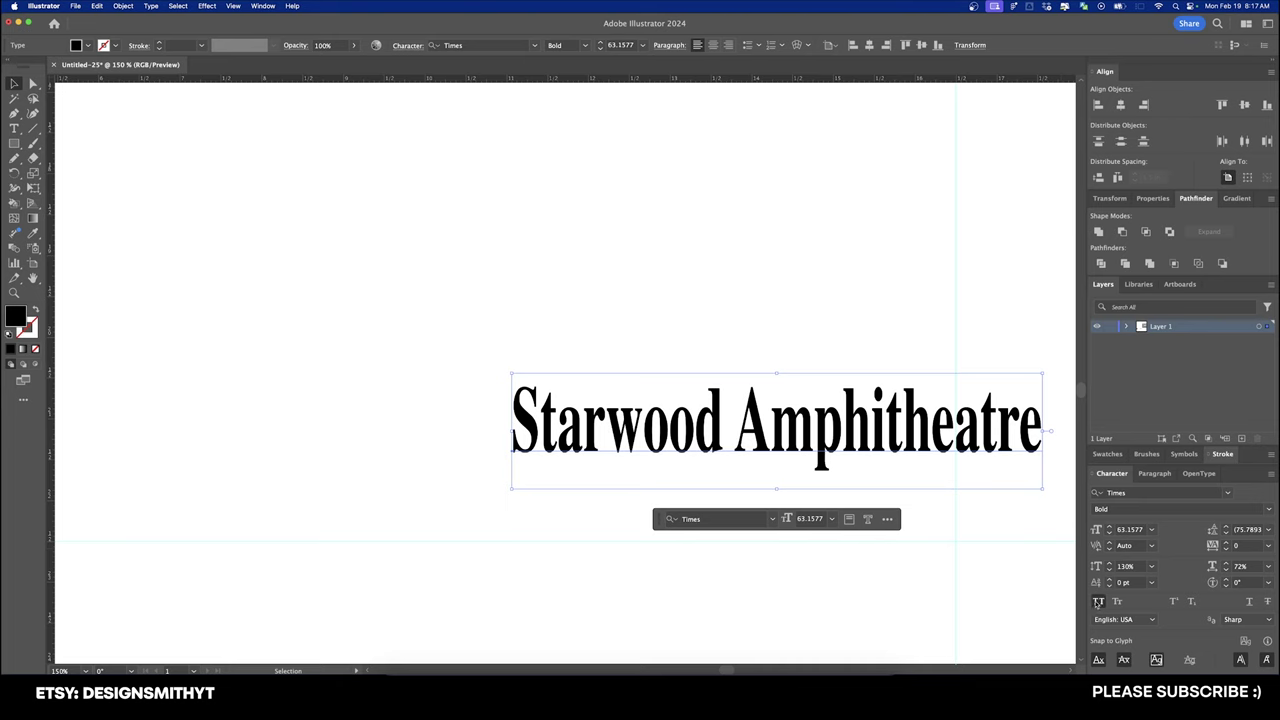
left_click(1097, 601)
double_click(822, 428)
key("BackSpace")
key("Return")
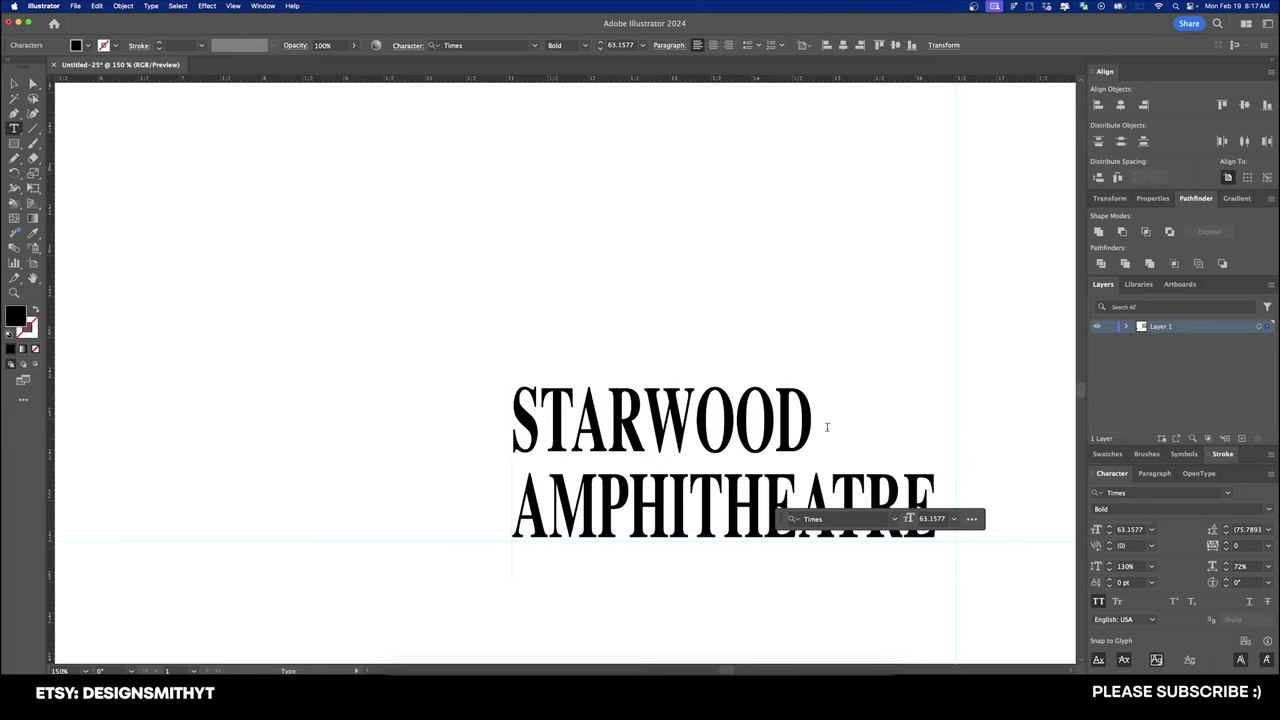
key("Escape")
Step: Duplicate RHYTHM horizontally into the space before the venue text and change the copy to STARWOOD
key("super+minus")
left_click_drag(634, 437, 703, 369)
key("t")
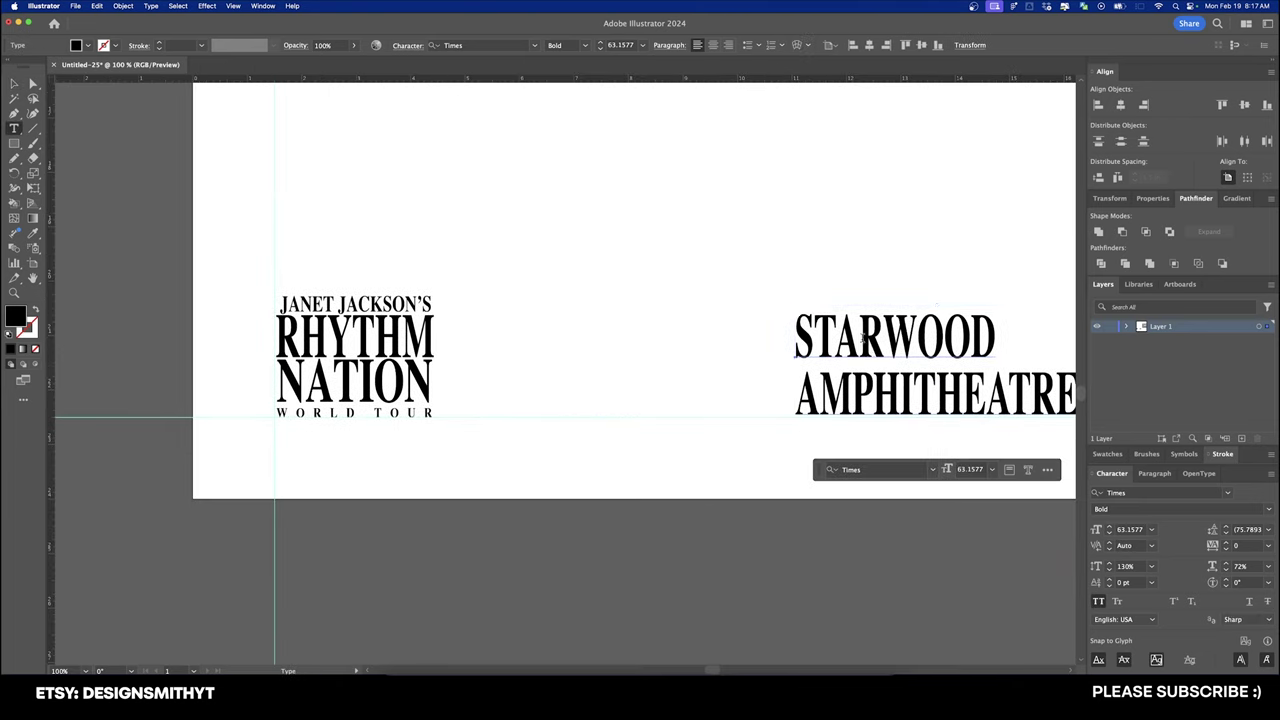
double_click(862, 338)
key("Escape")
left_click(670, 380)
left_click_drag(400, 343, 666, 342, "alt+shift")
double_click(650, 338)
type("STARWOOD")
key("Escape")
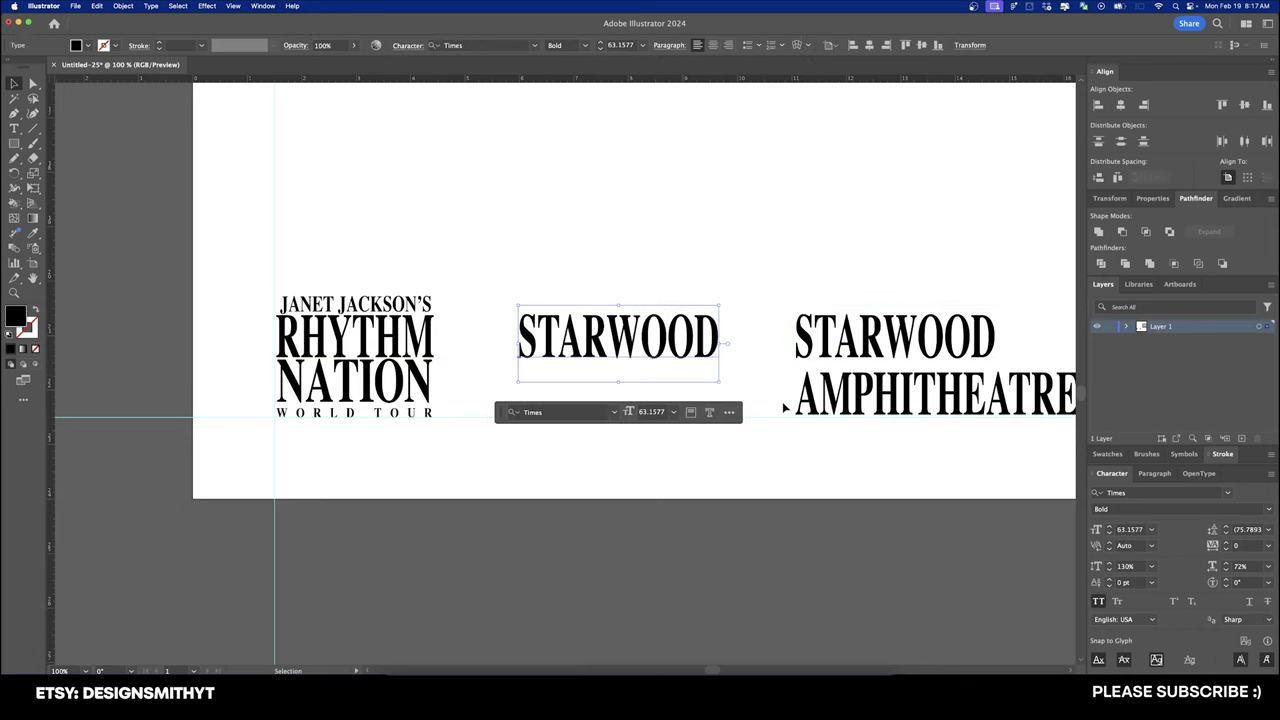
Step: Duplicate NATION horizontally under the new STARWOOD and replace its text with AMPHITHEATRE copied from the two-line venue text
left_click(387, 401)
left_click_drag(387, 401, 630, 401)
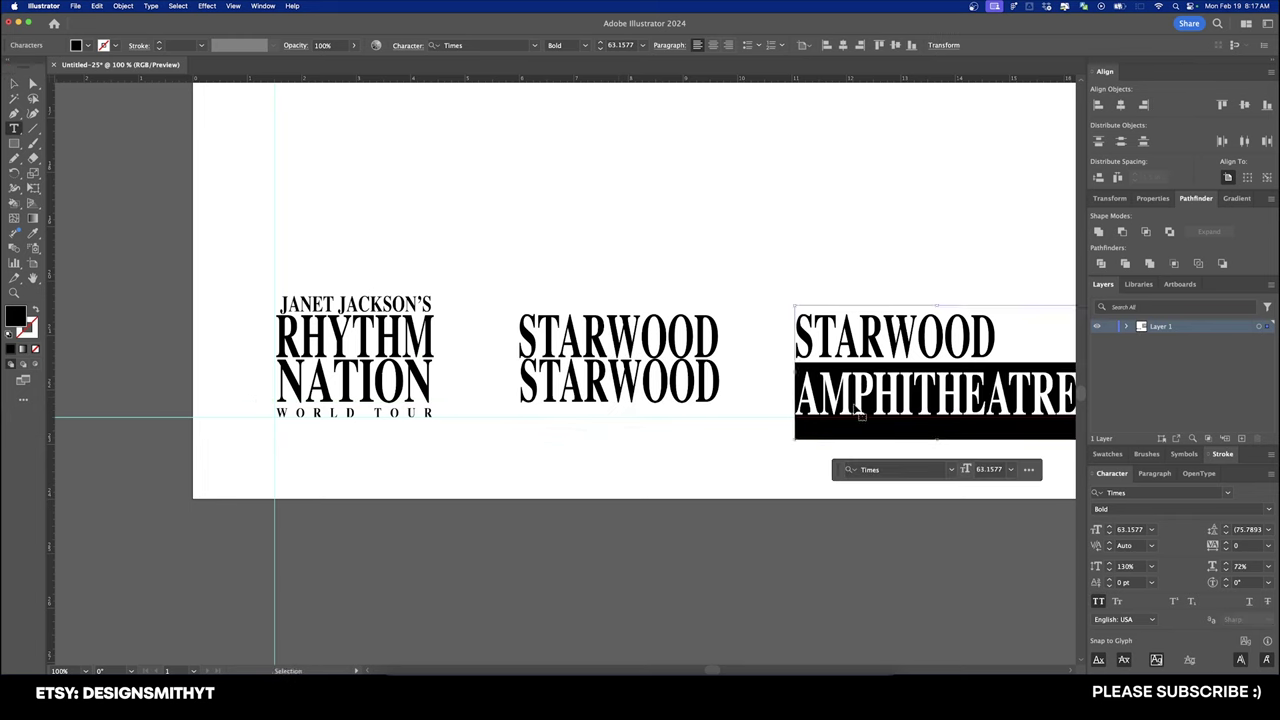
key("super+c")
double_click(618, 380)
key("super+v")
key("Escape")
Step: Delete the original two-line STARWOOD AMPHITHEATRE text
left_click_drag(773, 283, 695, 268)
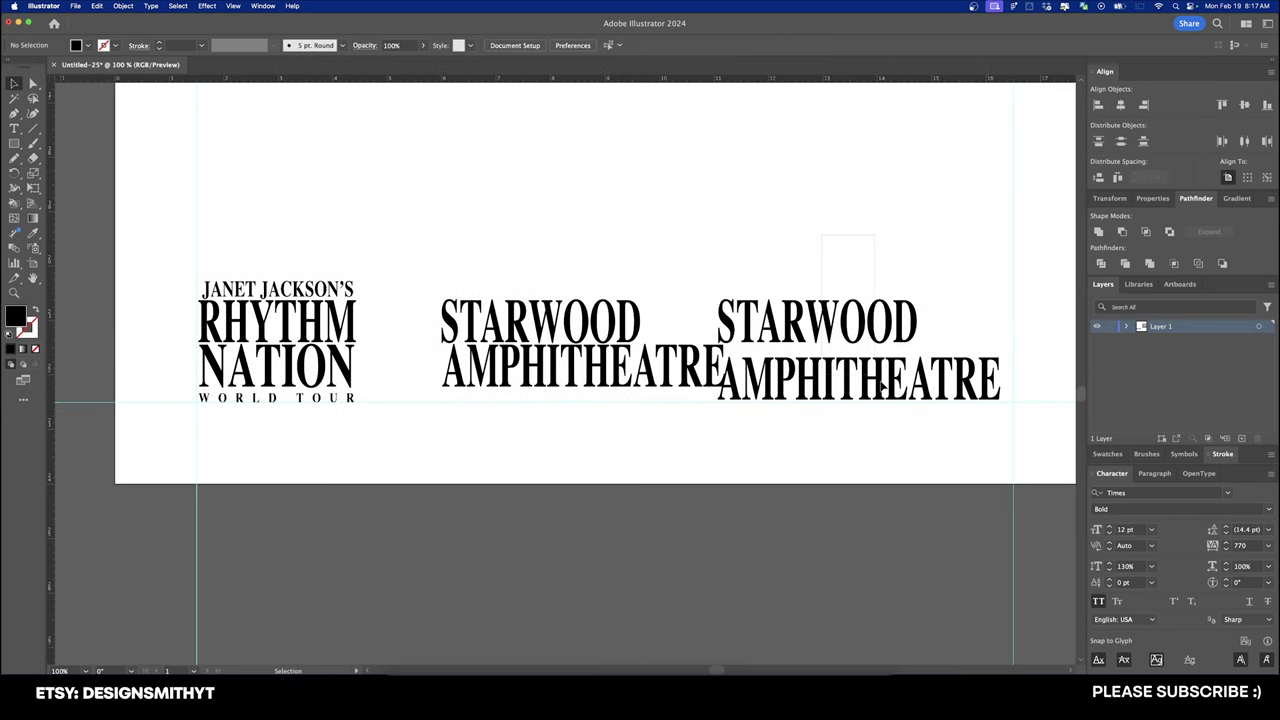
left_click(882, 388)
key("Delete")
Step: Duplicate WORLD TOUR horizontally under AMPHITHEATRE, check the tour dates page, and change the copy to MARCH 8TH, 1990
left_click_drag(336, 401, 584, 401)
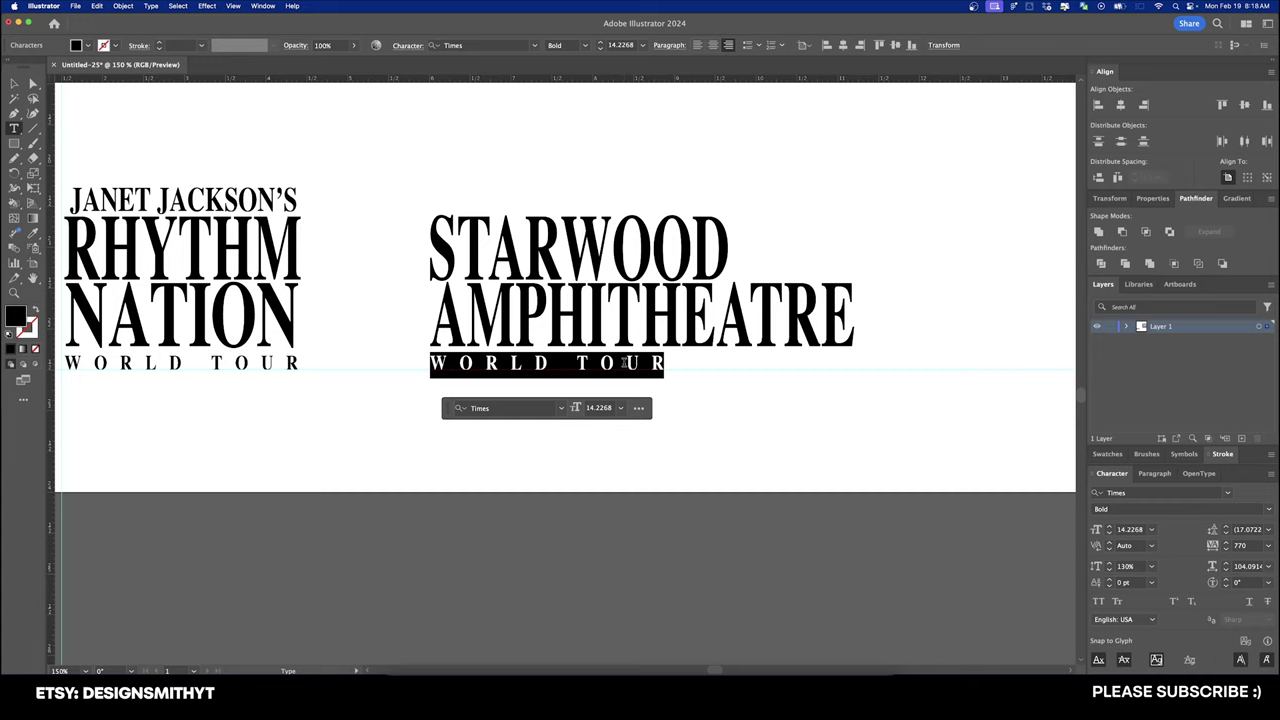
key("super+Tab")
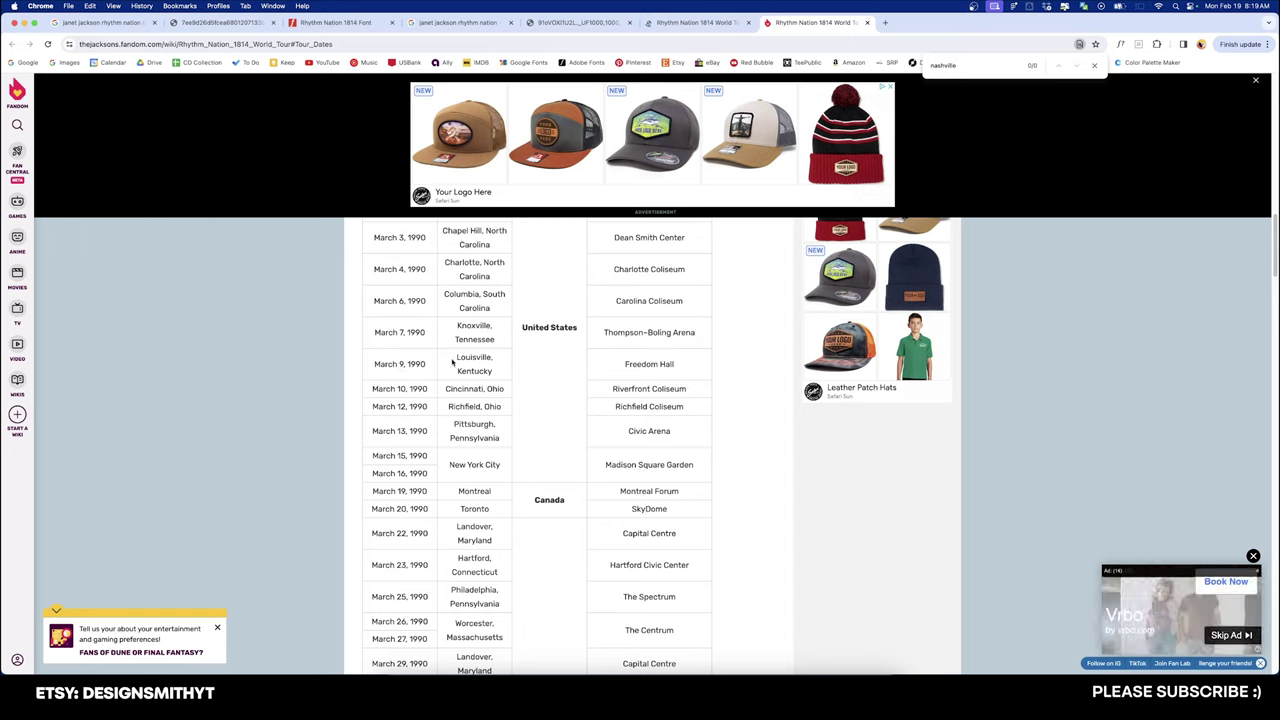
left_click(504, 690)
type("MAR")
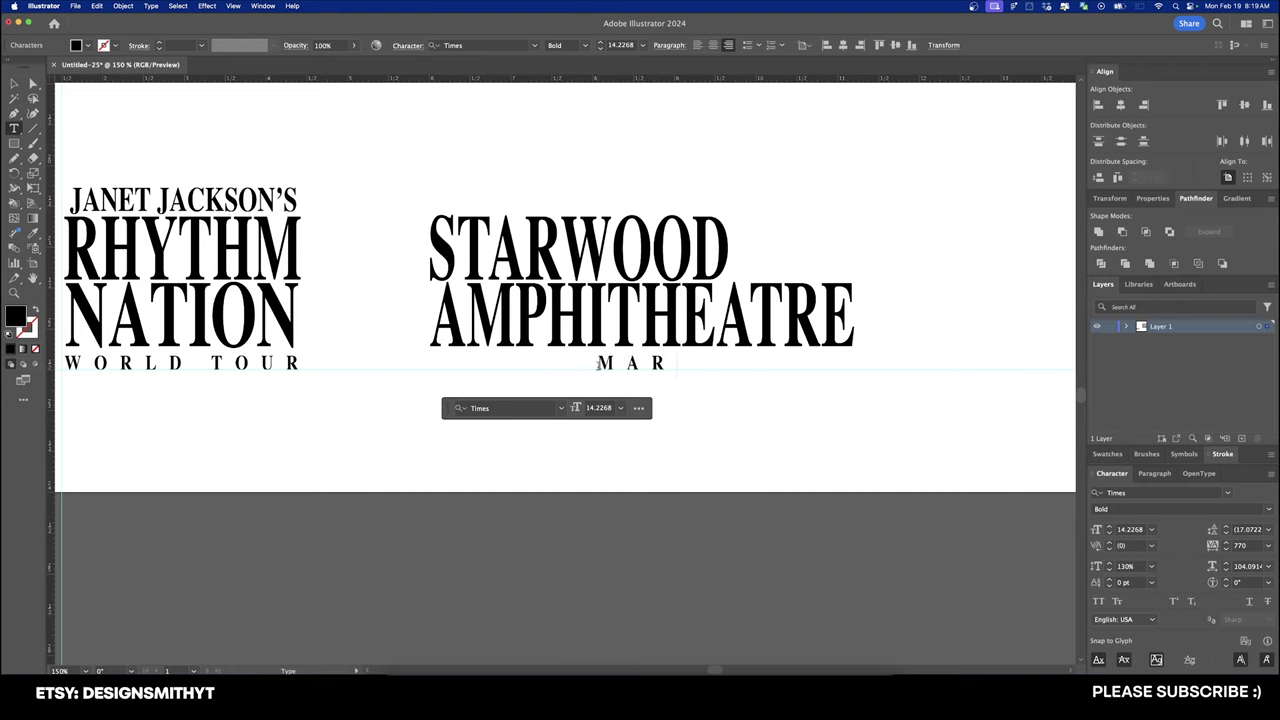
type("CH  8TH")
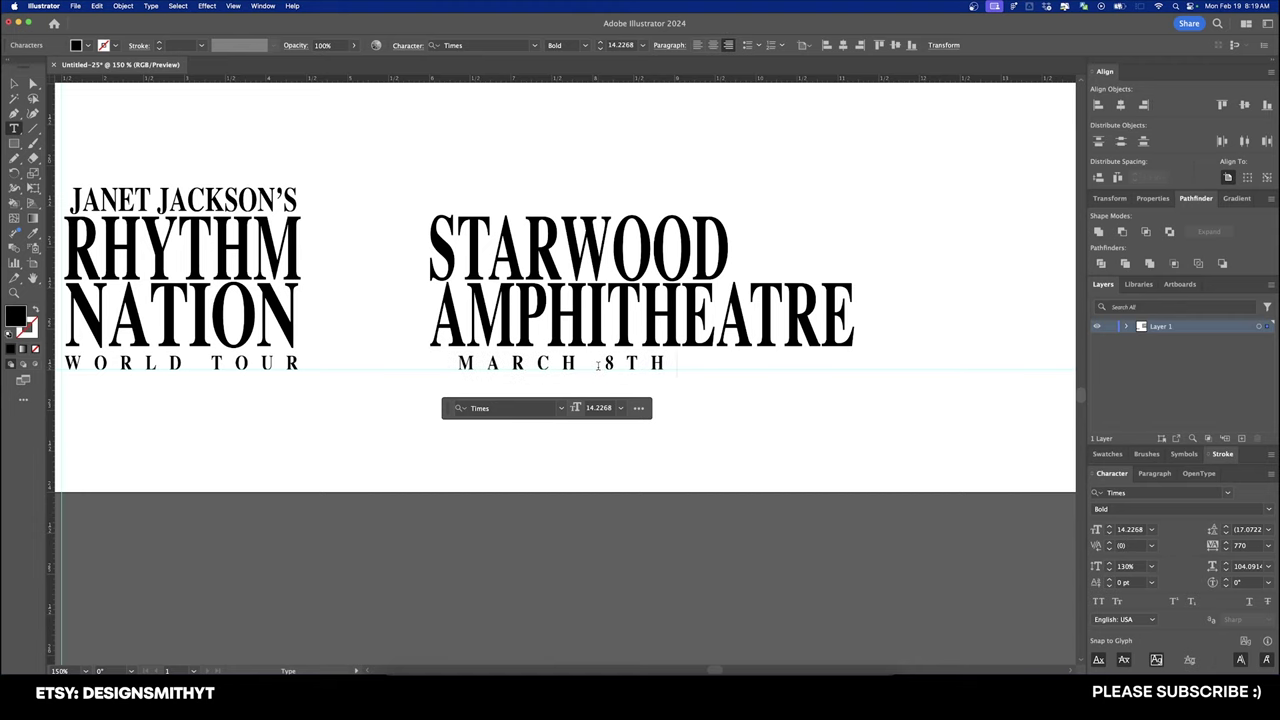
type(", 1990")
key("Escape")
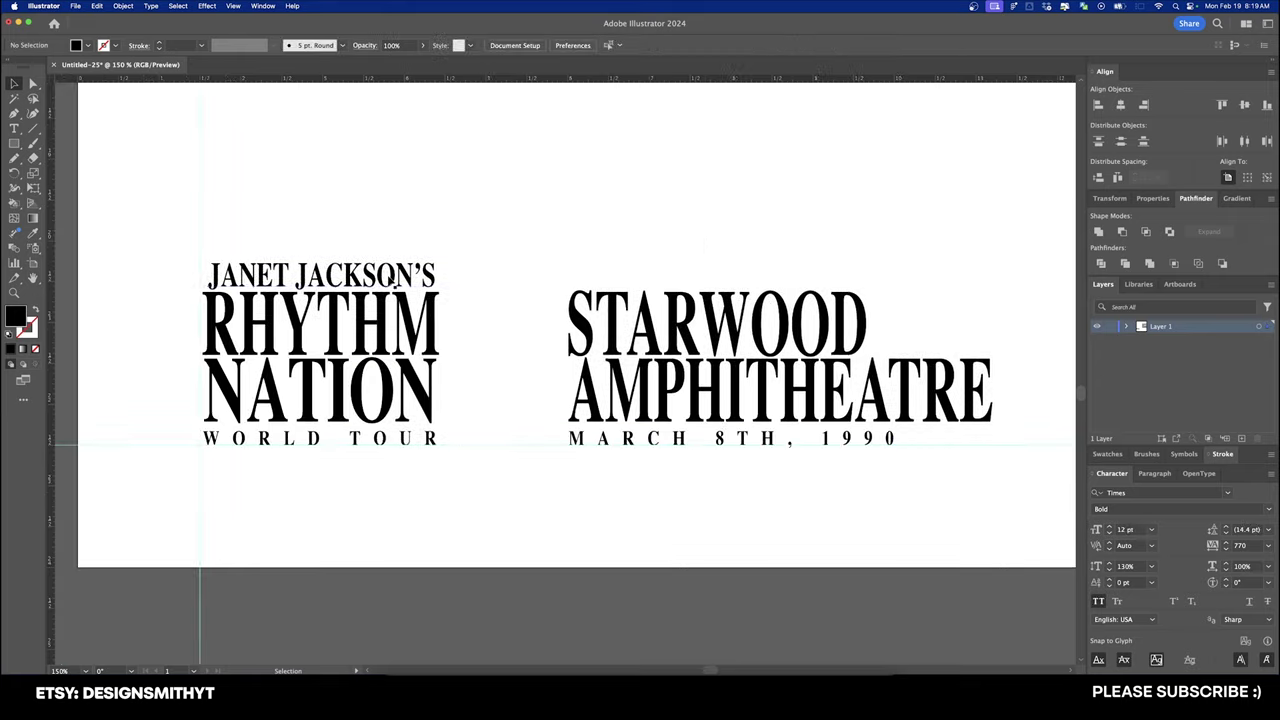
Step: Duplicate JANET JACKSON'S horizontally above STARWOOD and change the copy to NASHVILLE
left_click_drag(405, 279, 778, 277)
double_click(730, 278)
triple_click(732, 278)
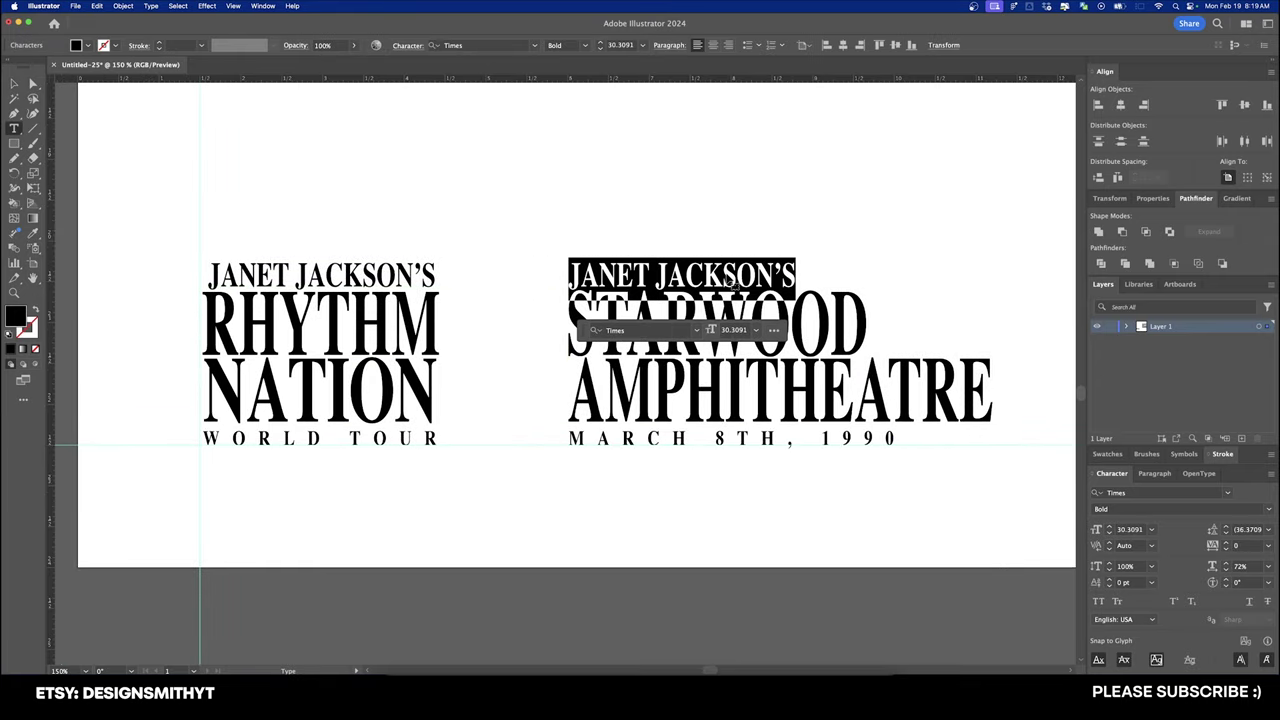
type("NASHVILLE")
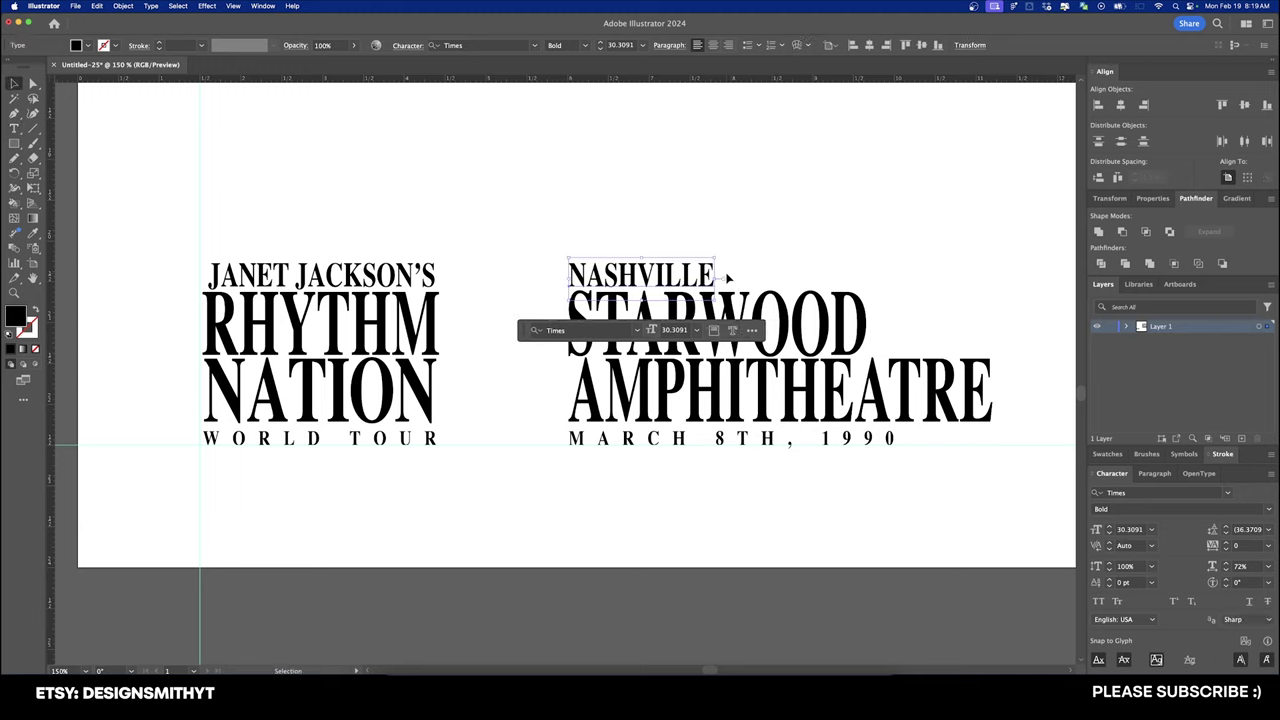
key("Escape")
Step: Right-align the four venue and date lines and place the block against the right margin guide
key("super+1")
left_click_drag(684, 337, 858, 533)
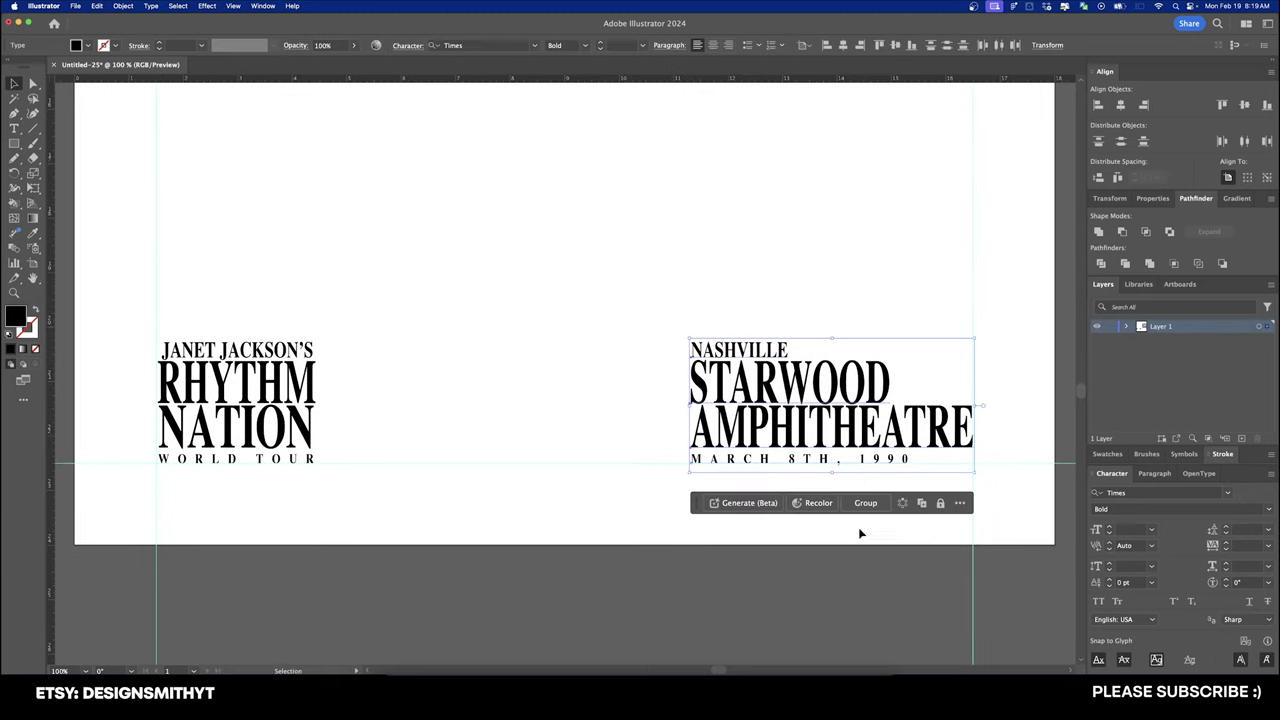
left_click(727, 45)
left_click_drag(624, 428, 898, 426)
left_click(717, 291)
scroll(717, 291, "left", 1)
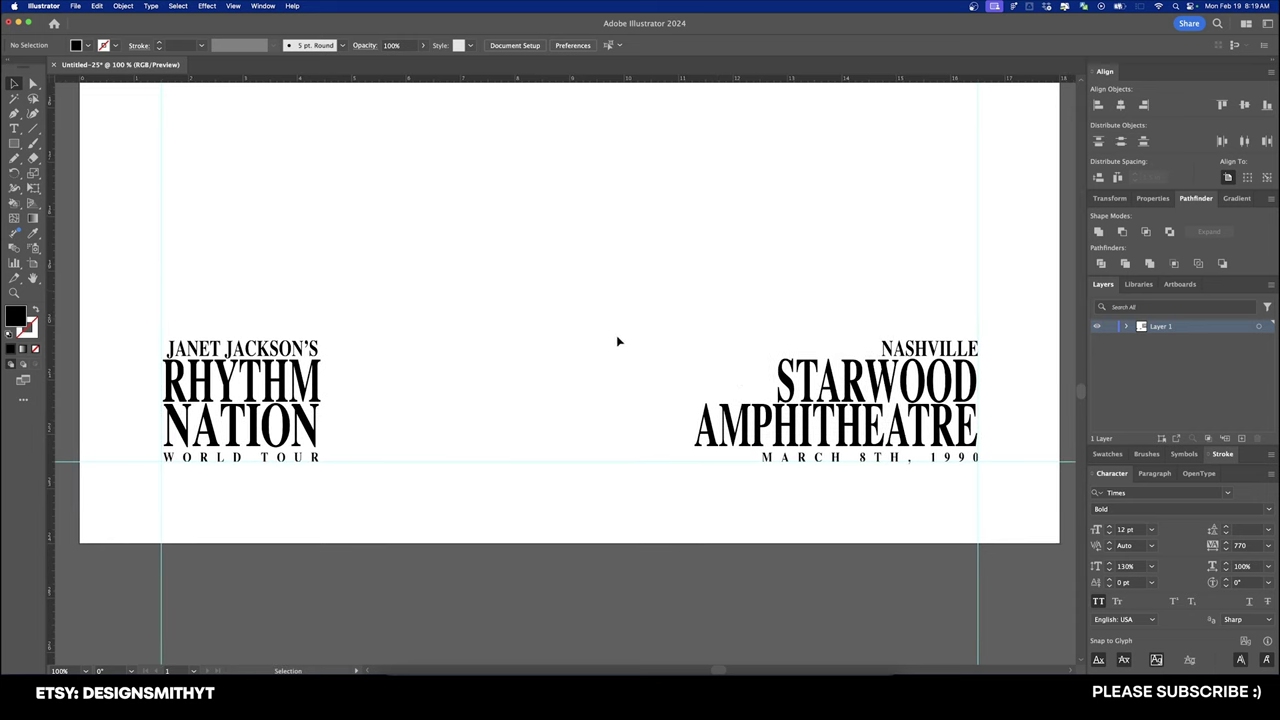
Step: Scale the Rhythm Nation title block up proportionally, keeping its lower-left corner near the margin guides
left_click_drag(520, 334, 573, 337)
left_click(374, 386)
left_click_drag(377, 340, 415, 303)
left_click(461, 295)
Step: Copy the enlarged title block and paste it into the Photoshop poster as a smart object
left_click_drag(139, 495, 139, 495)
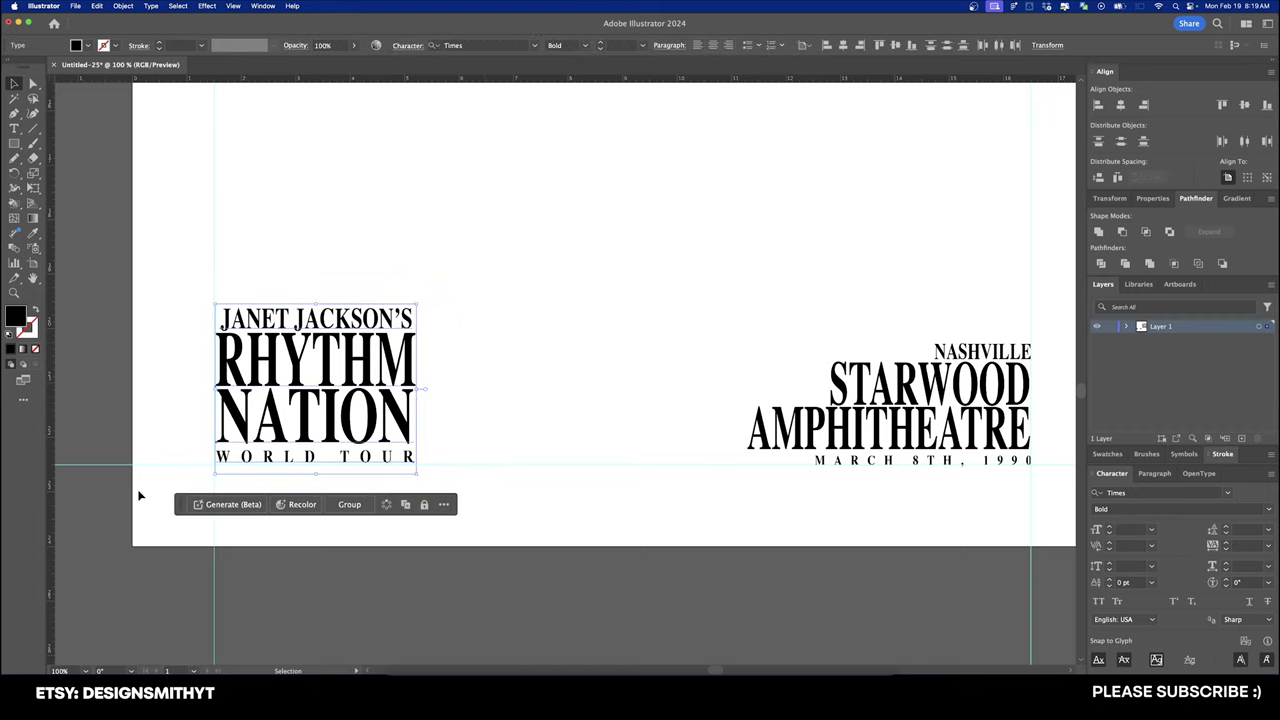
key("a")
key("super+c")
left_click(467, 686)
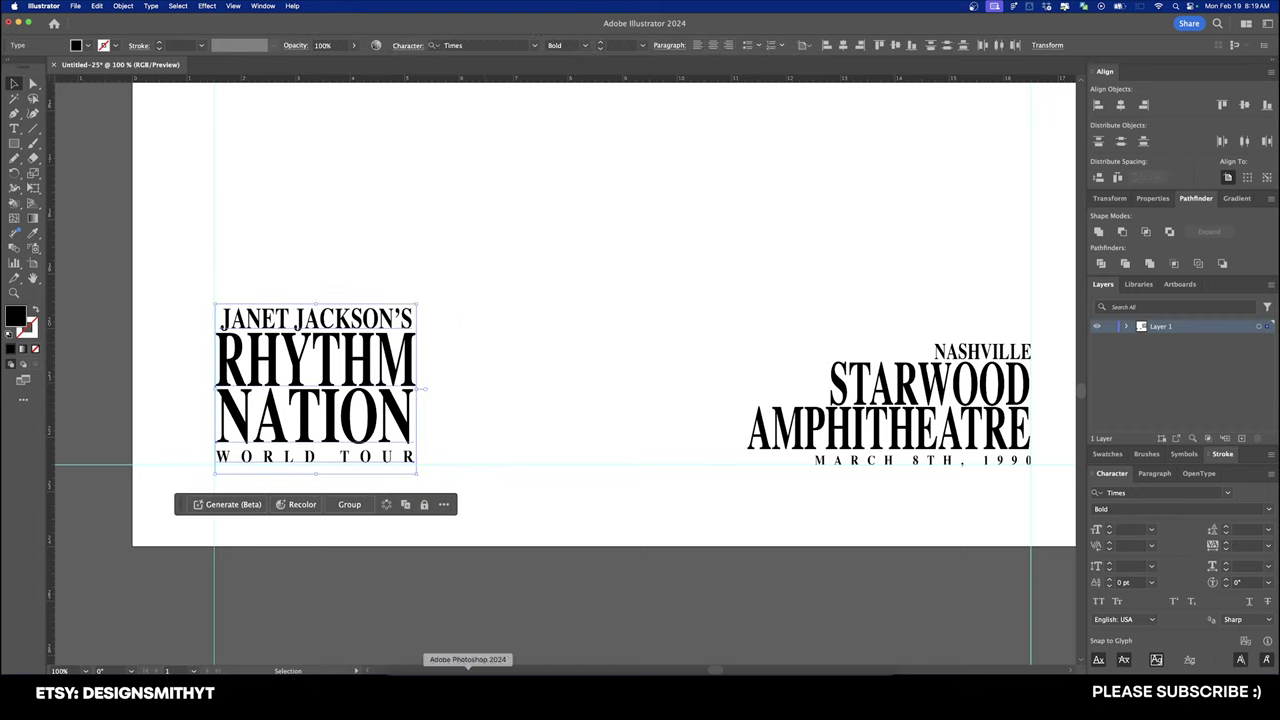
key("super+v")
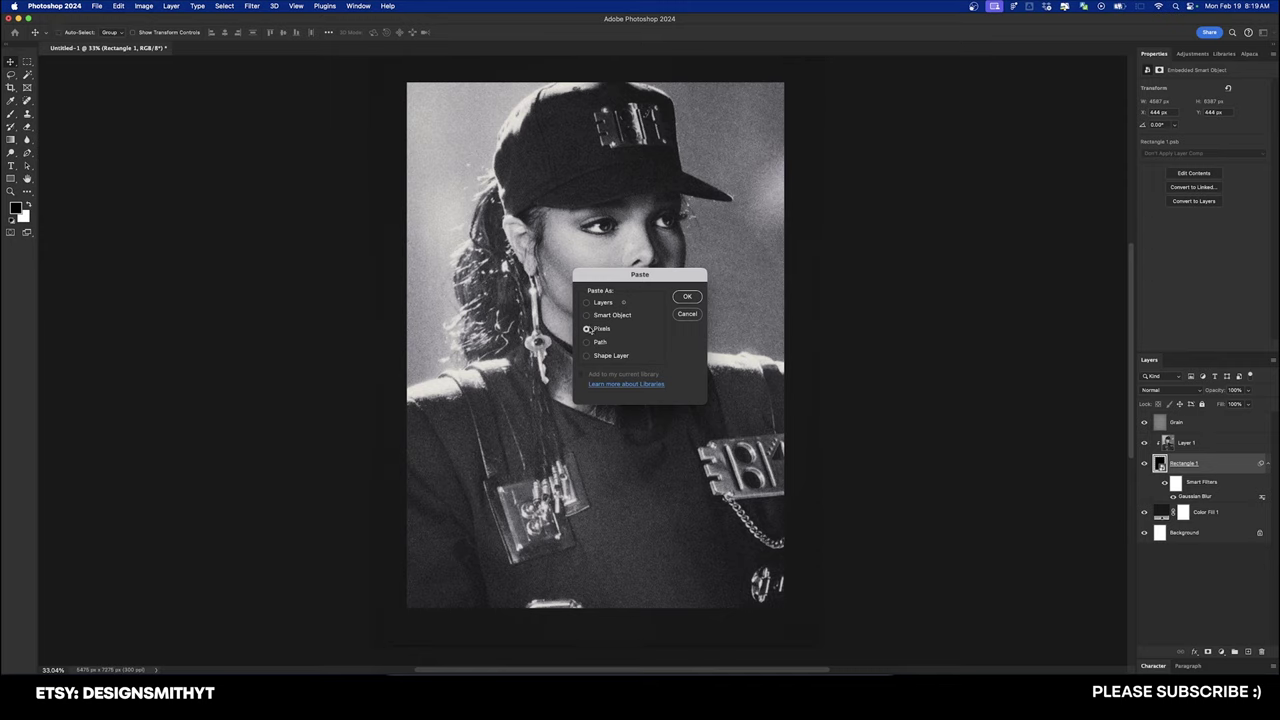
left_click(688, 299)
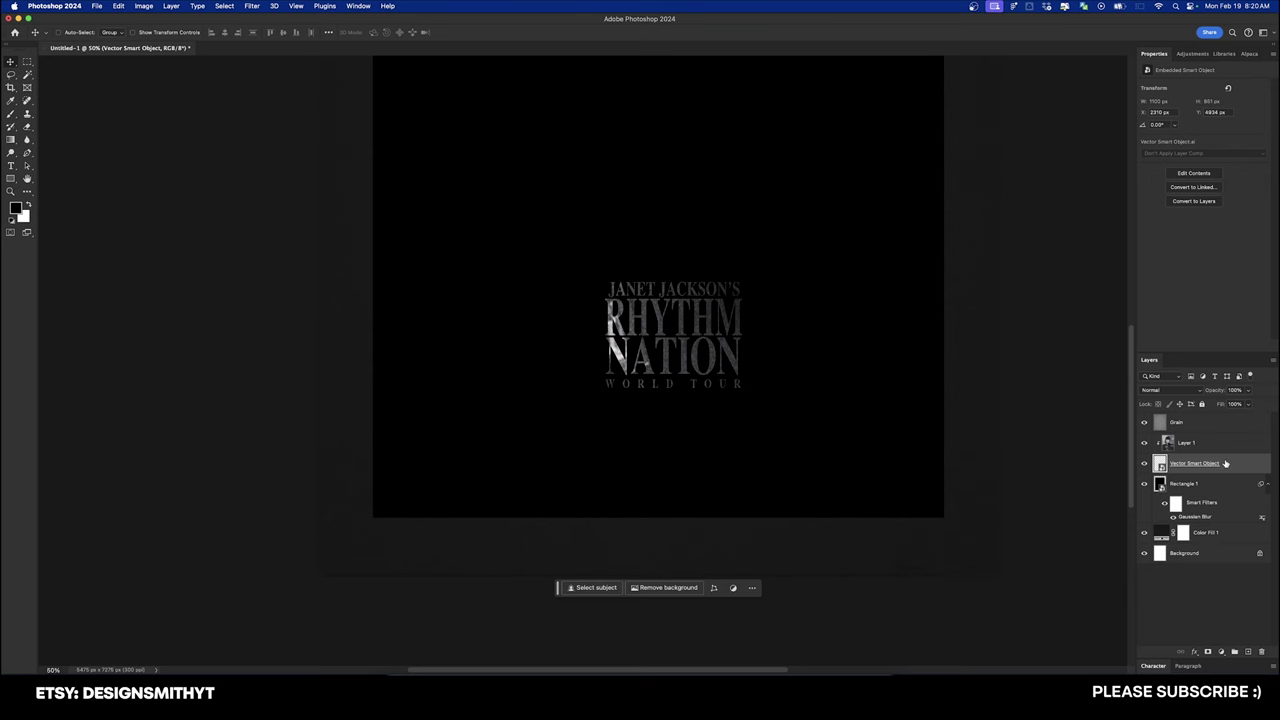
Step: Stack the title's smart object above the photo layer and place the lettering in the poster's lower-left corner
left_click_drag(1225, 463, 1200, 440)
left_click_drag(737, 367, 748, 437)
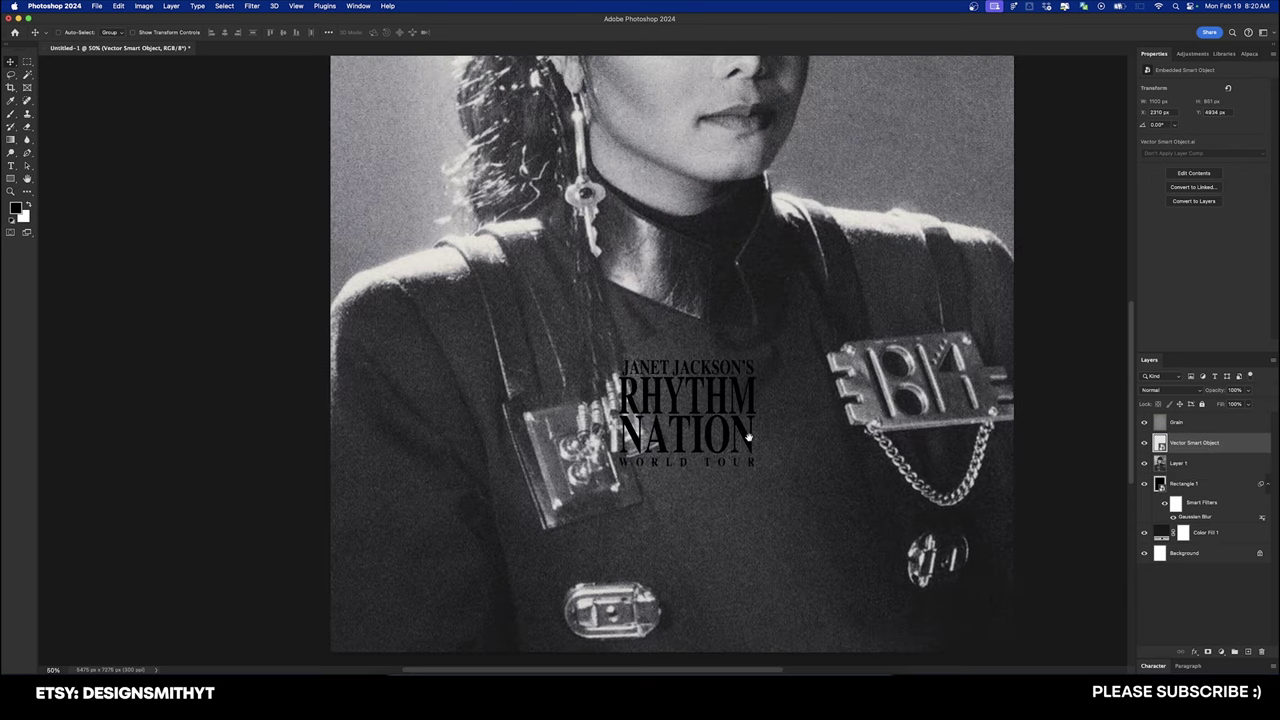
scroll(825, 368, "down", 2)
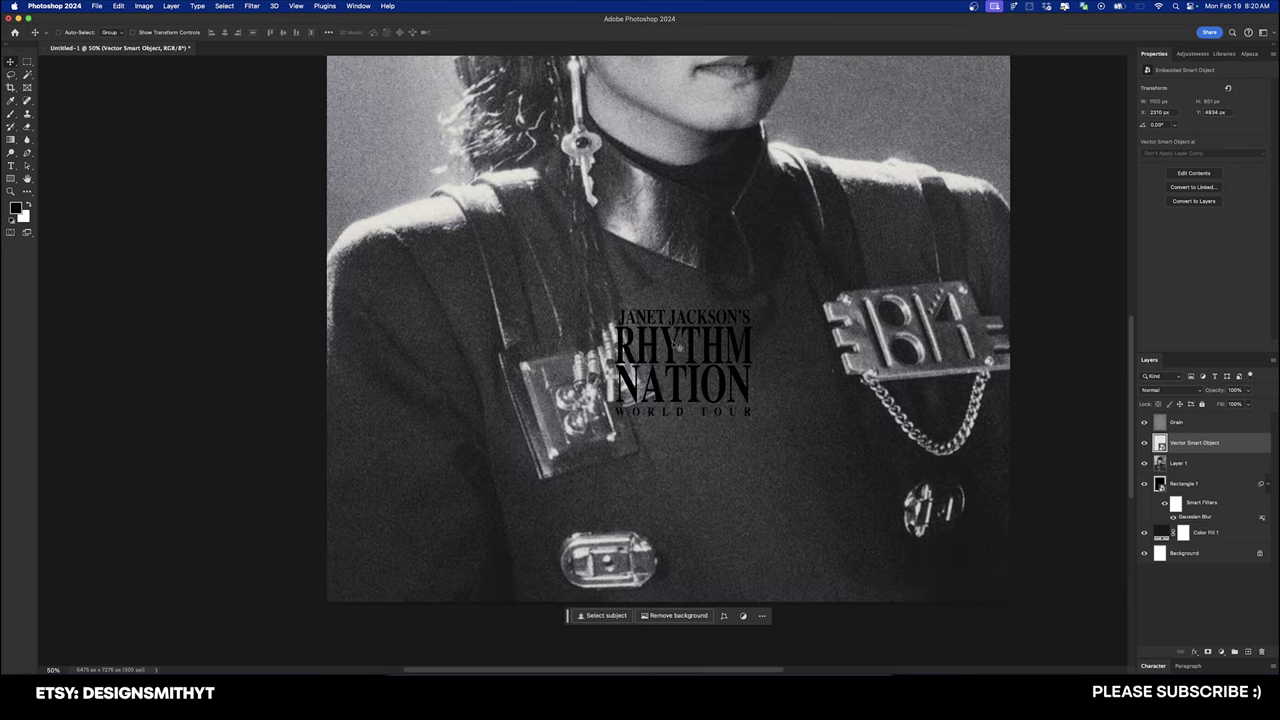
left_click_drag(674, 345, 395, 527)
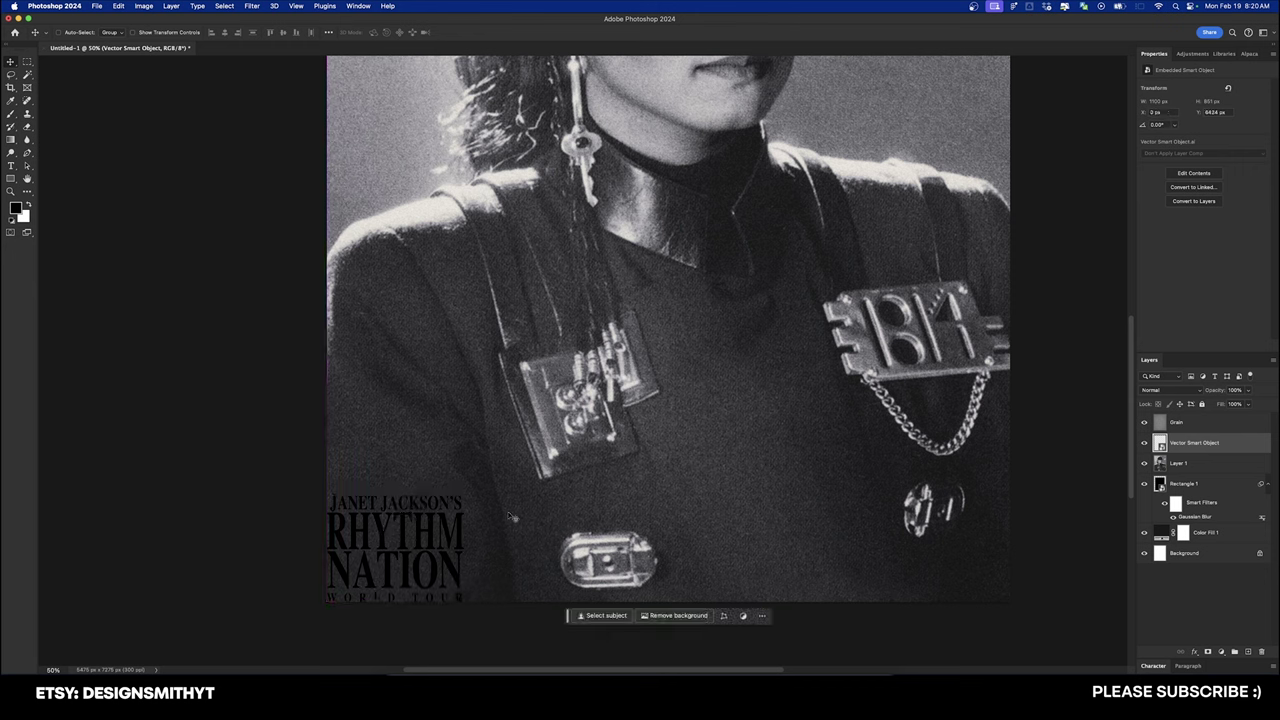
Step: Offset the title lettering 100 px up and 100 px to the right from the poster's lower-left corner
key("shift+Up")
key("shift+Up")
key("shift+Up")
key("shift+Up")
key("shift+Up")
key("shift+Up")
key("shift+Up")
key("shift+Up")
key("shift+Up")
key("shift+Up")
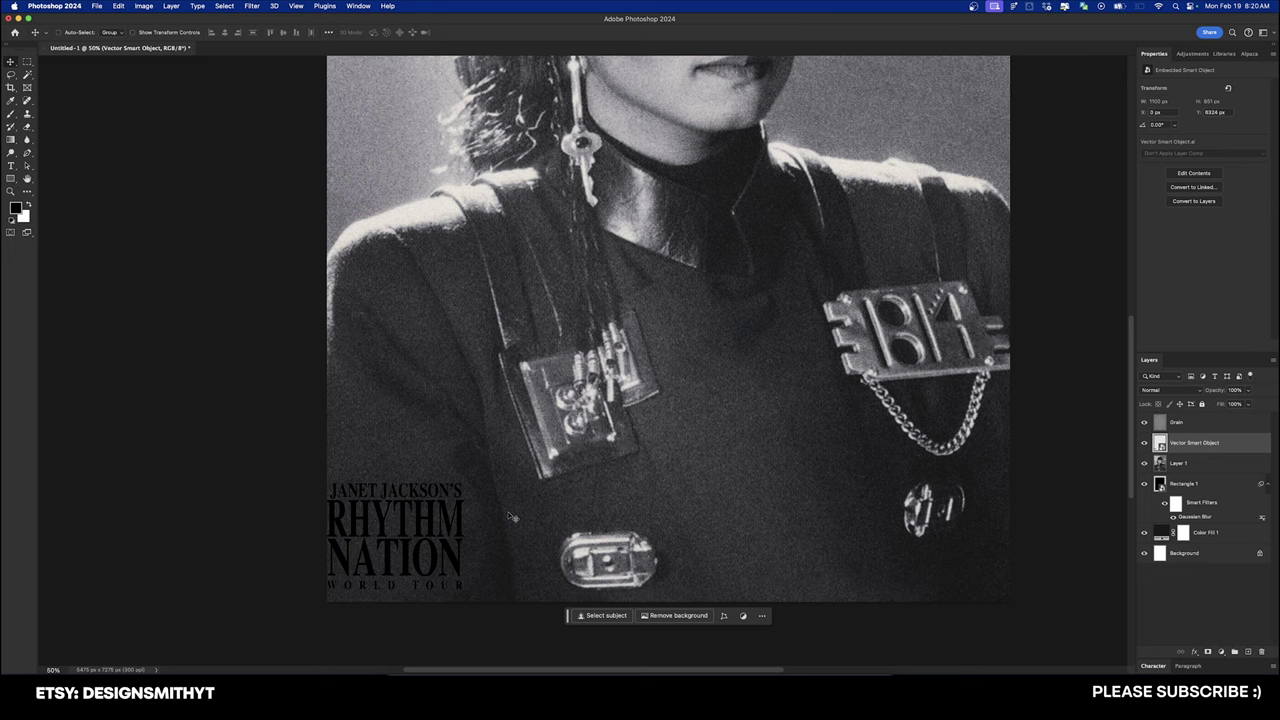
key("shift+Right")
key("shift+Right")
key("shift+Right")
key("shift+Right")
key("shift+Right")
key("shift+Right")
key("shift+Right")
key("shift+Right")
key("shift+Right")
key("shift+Right")
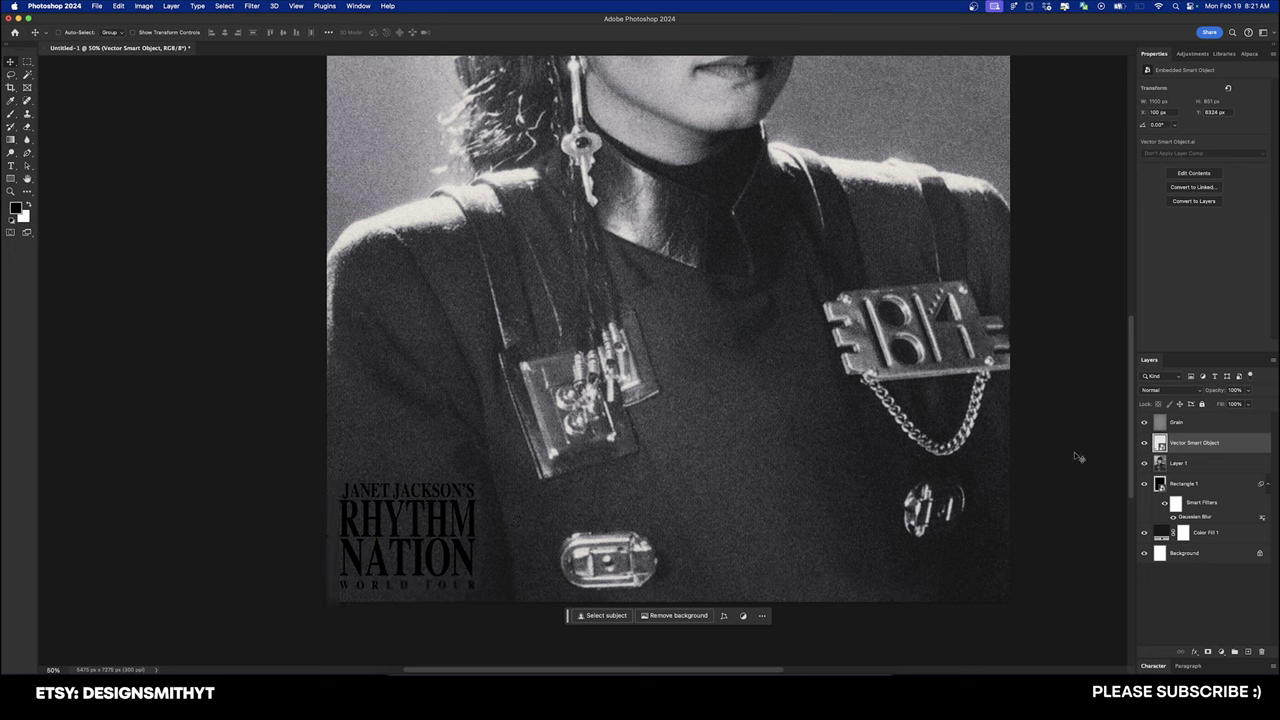
Step: Add a Color Overlay to the title lettering in light grey e5e5e5 with 90% brightness
double_click(1247, 446)
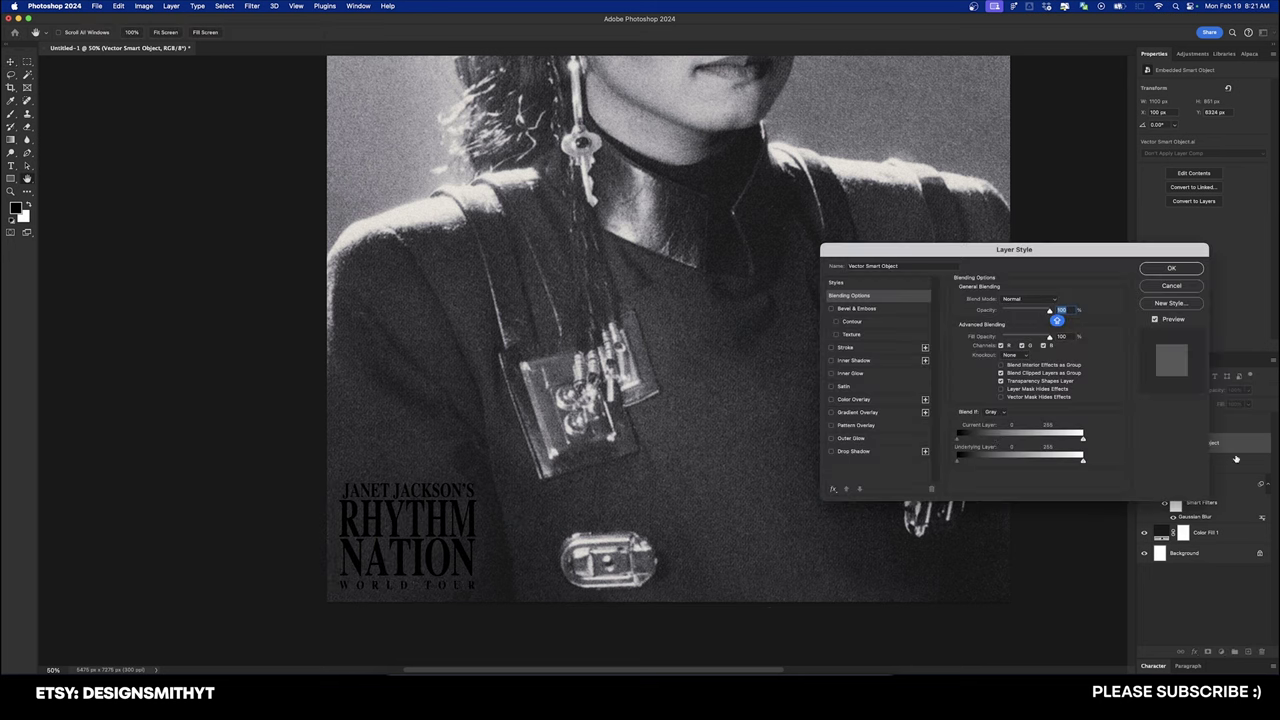
left_click(858, 400)
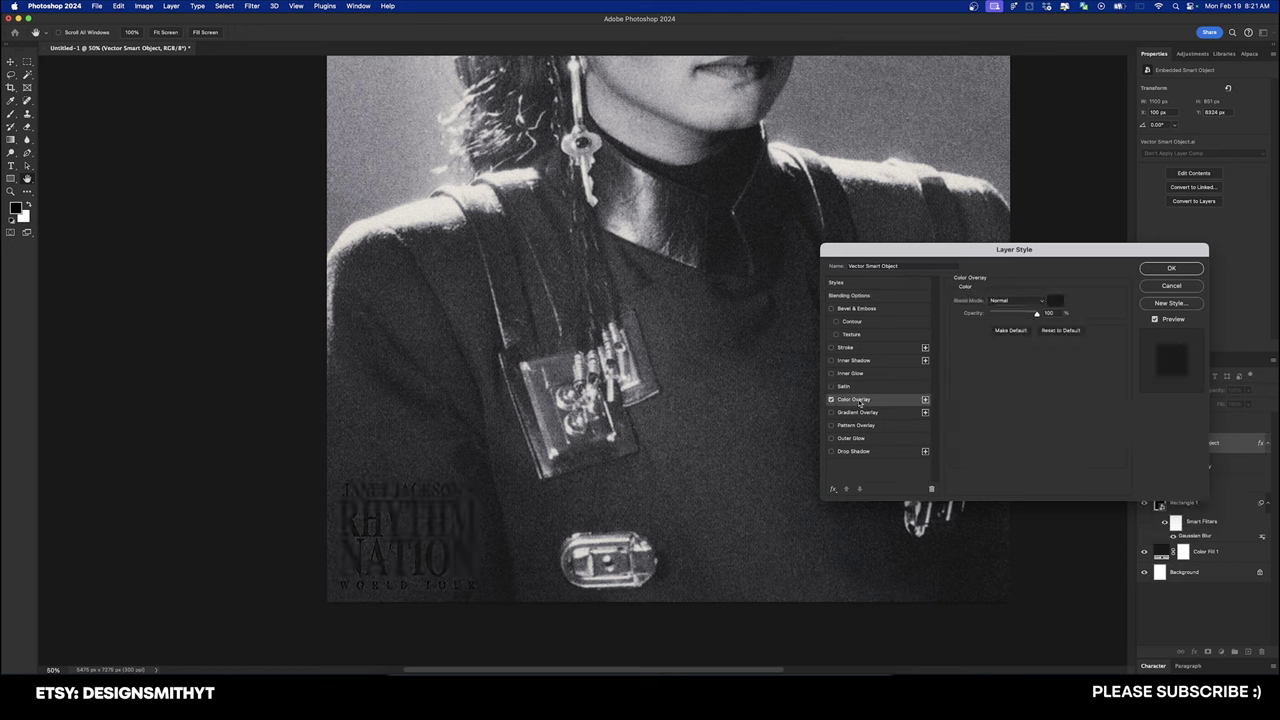
left_click(1056, 301)
left_click_drag(1036, 280, 1015, 258)
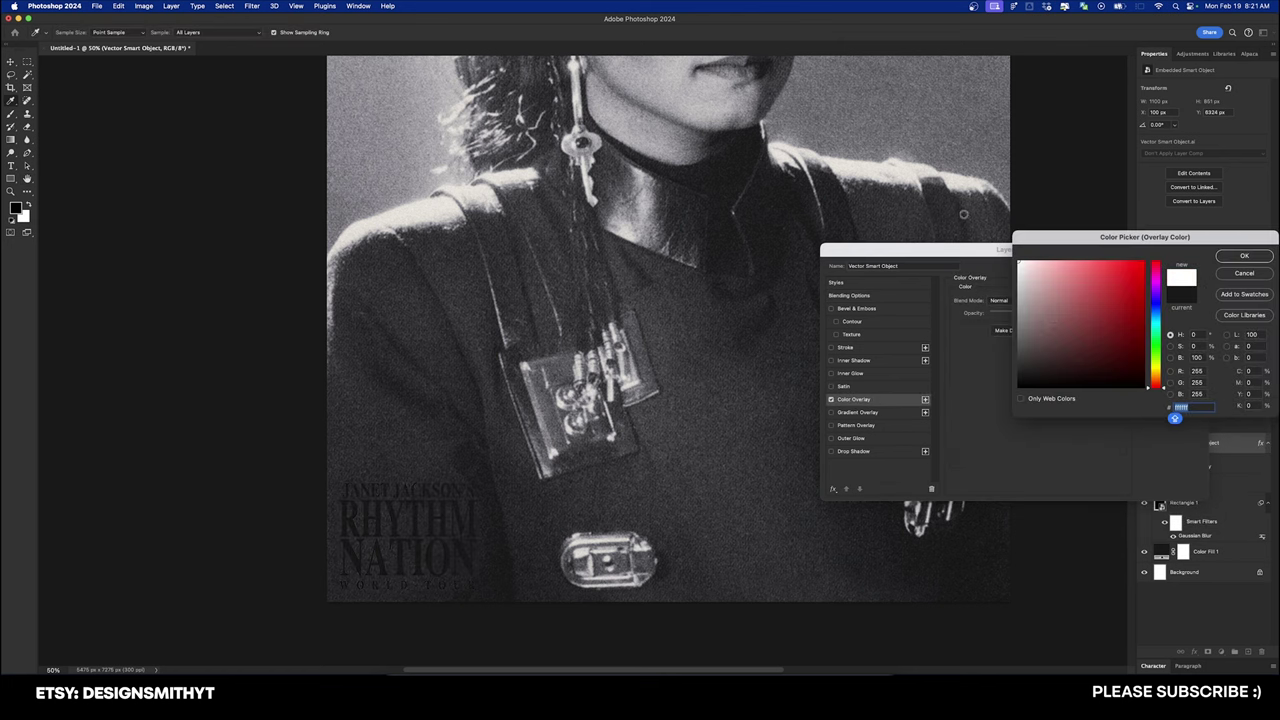
left_click(1196, 357)
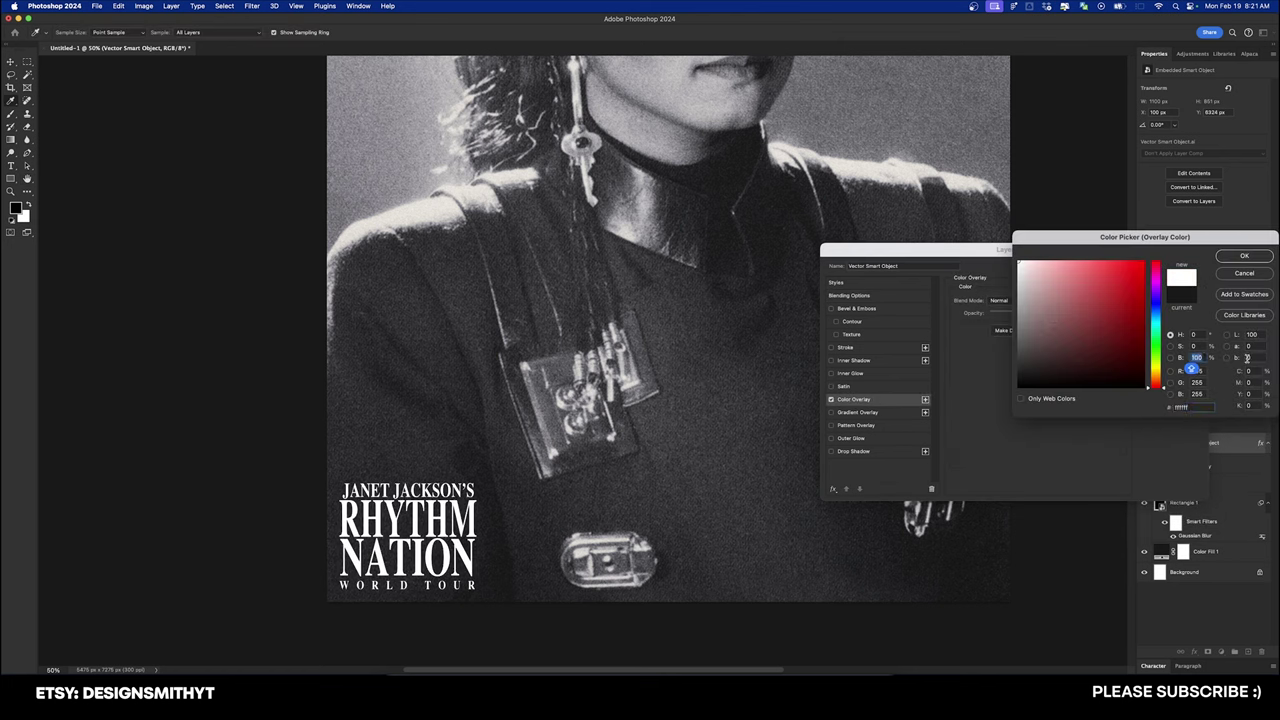
key("shift+Down")
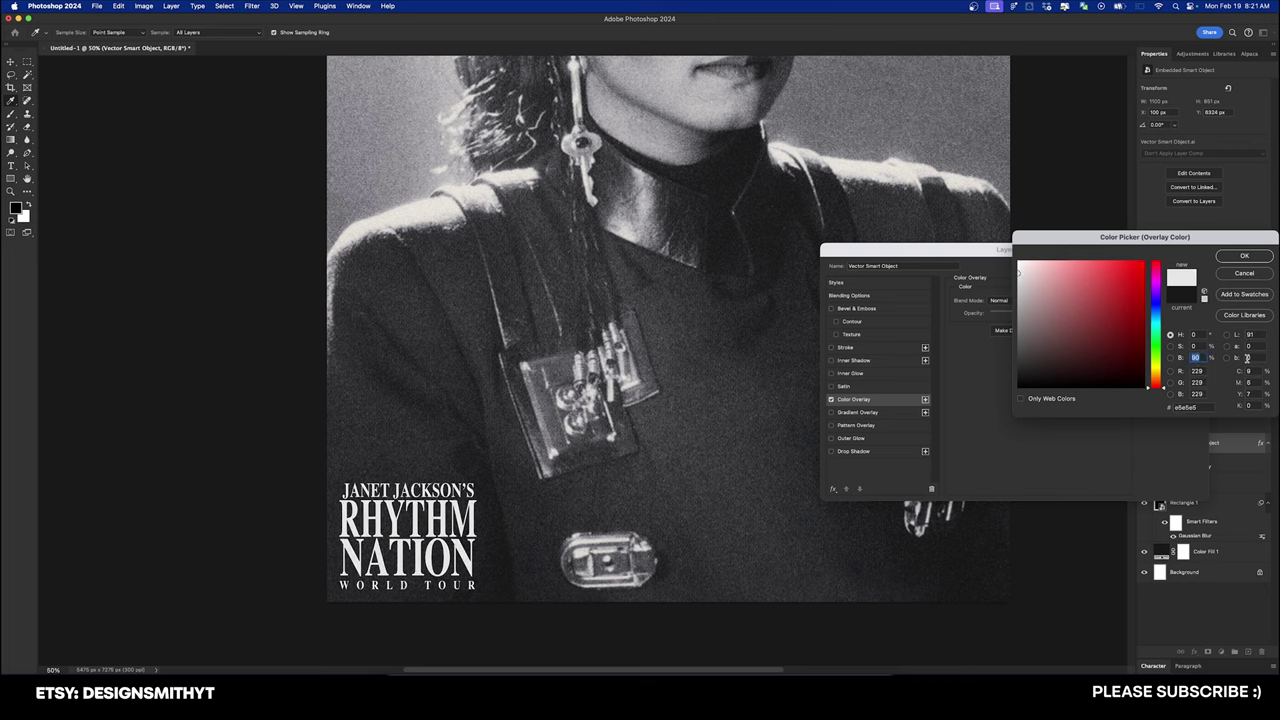
key("Return")
key("Return")
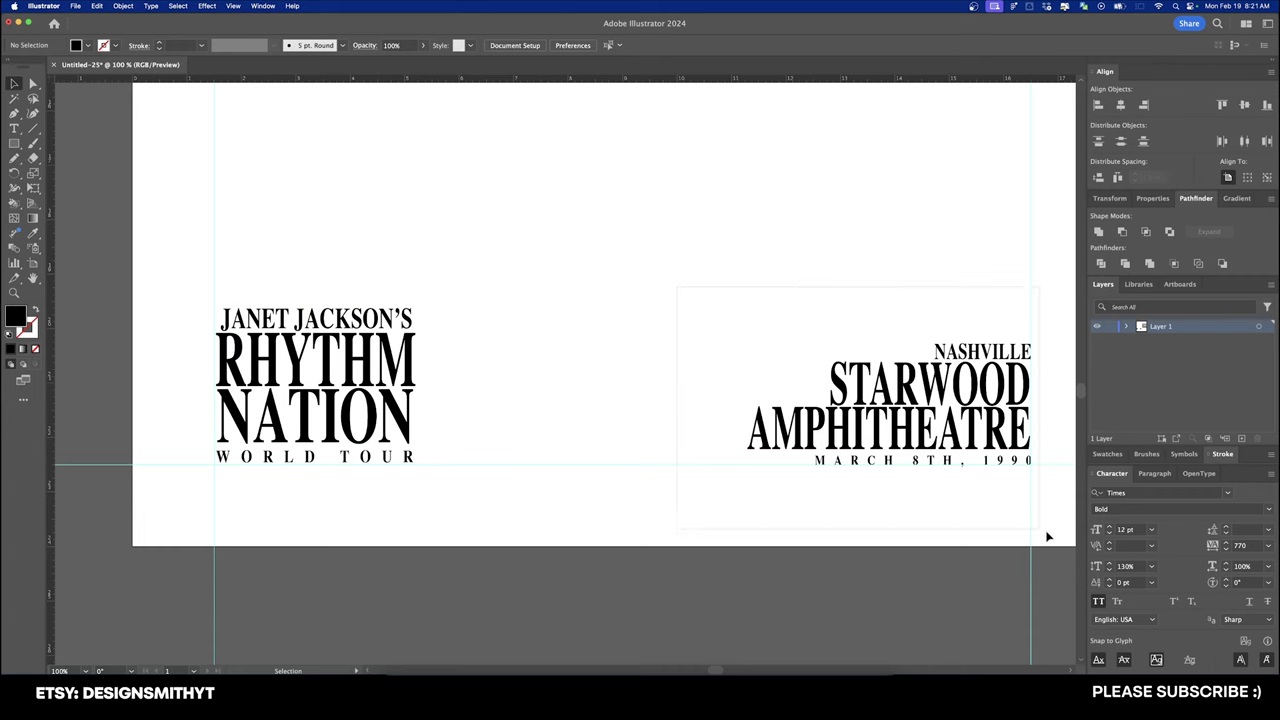
Step: Copy the venue and date block from Illustrator, paste it into the Photoshop poster and place it in the lower-right corner
left_click_drag(1046, 536, 1057, 540)
key("super+c")
left_click(468, 686)
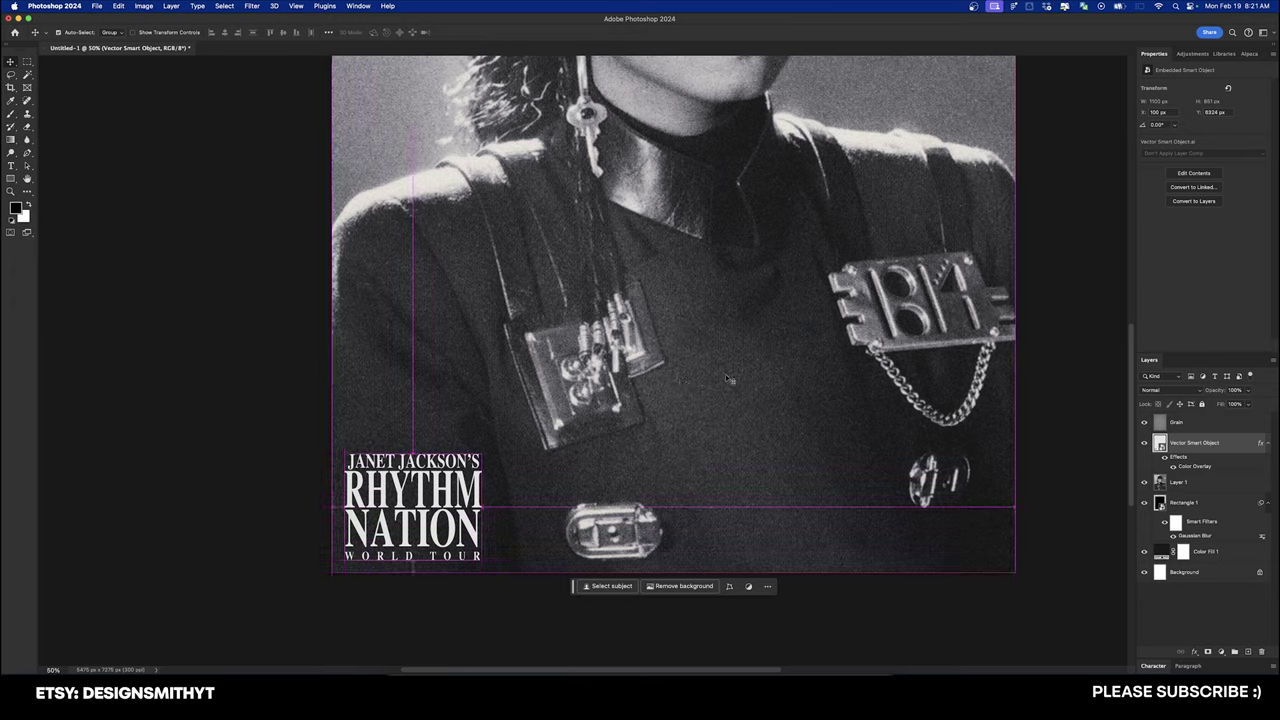
key("super+v")
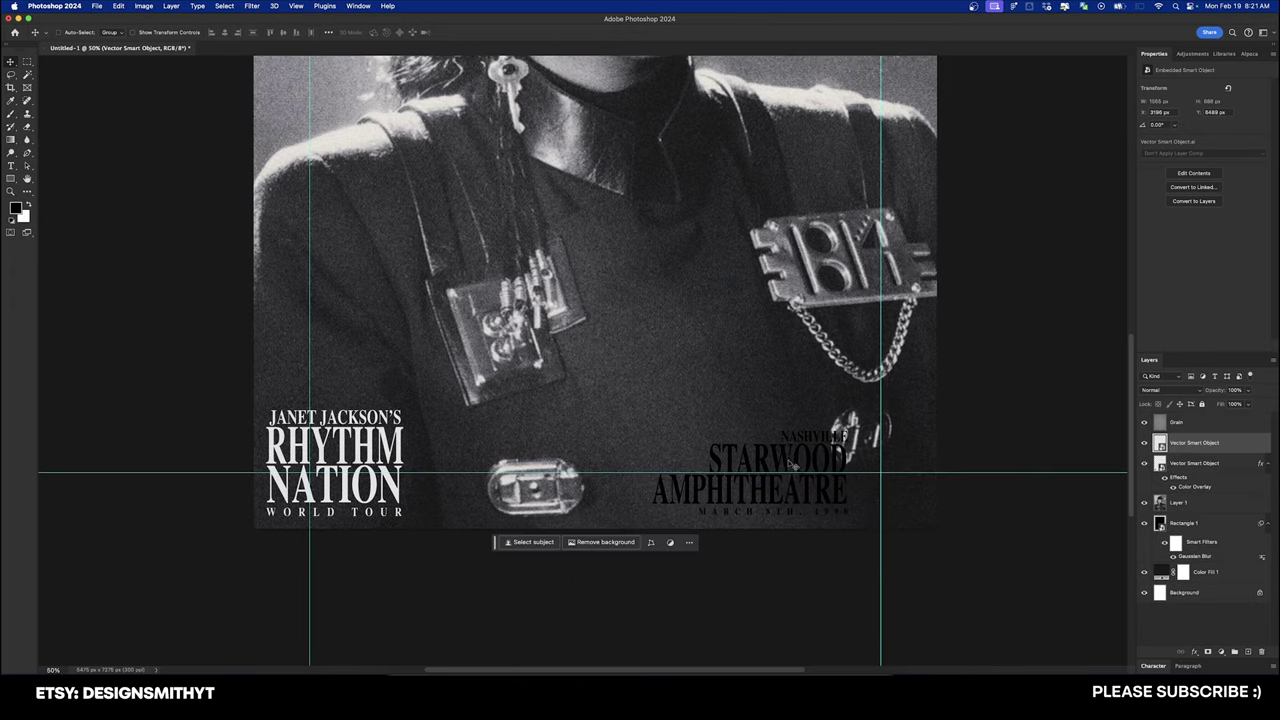
left_click_drag(792, 465, 869, 465)
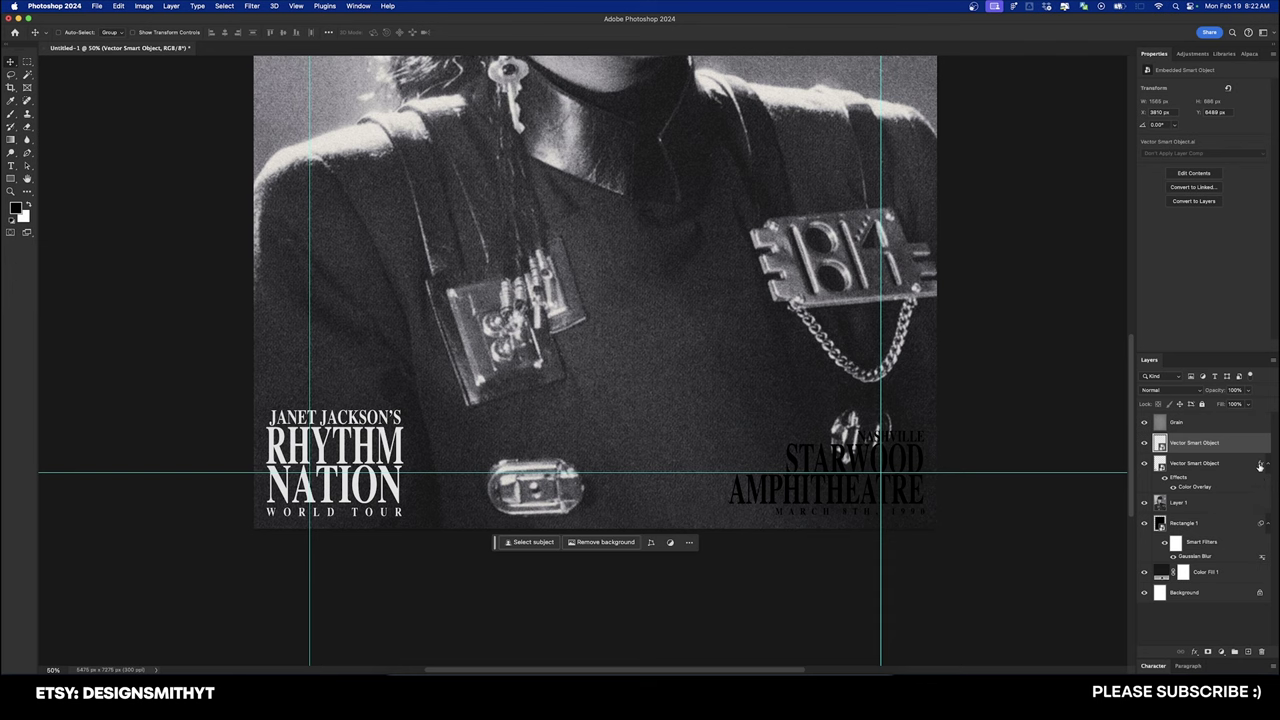
Step: Copy the title's Color Overlay effect onto the venue lettering layer and hide the guides
left_click_drag(1261, 465, 1262, 448)
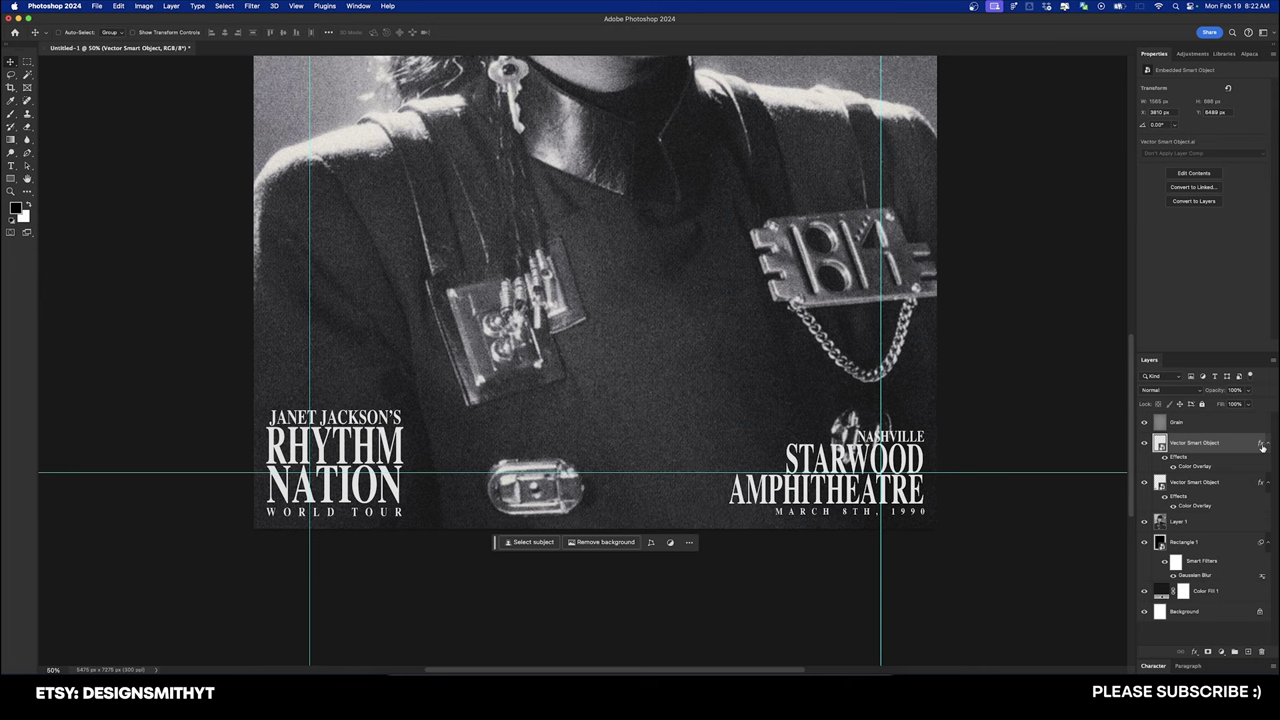
key("super+semicolon")
scroll(692, 306, "up", 1)
scroll(692, 306, "down", 1)
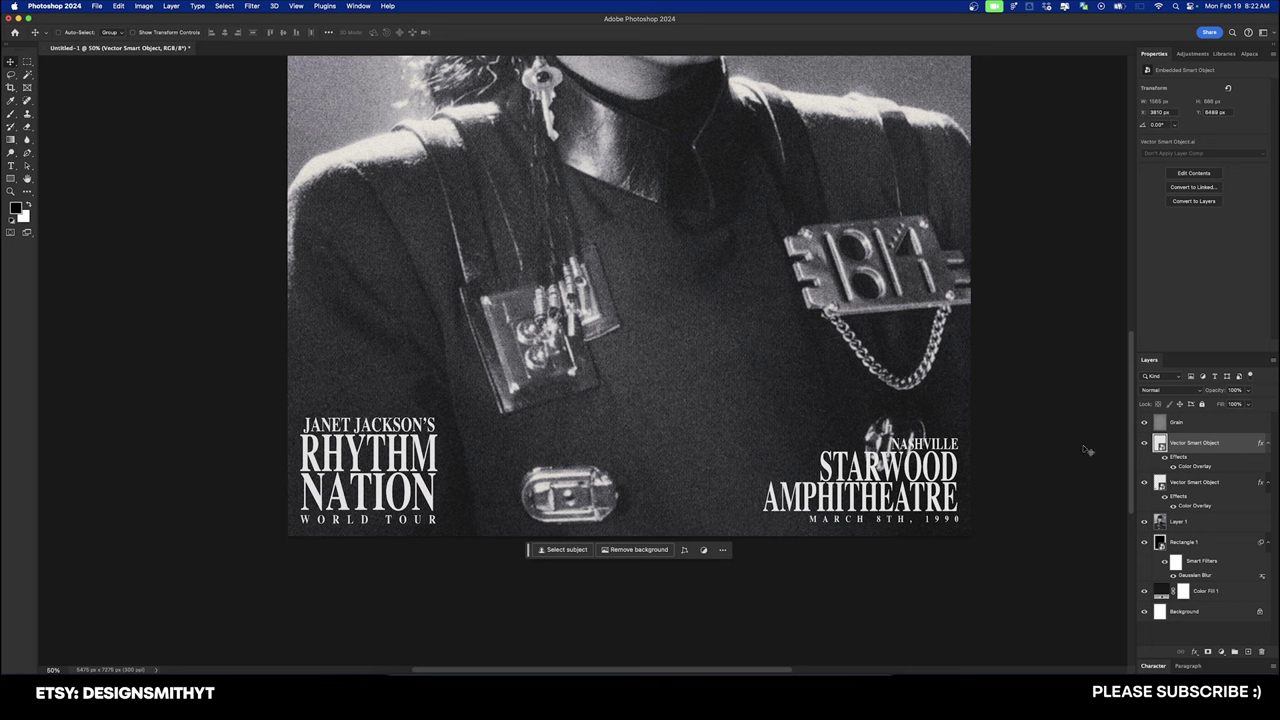
Step: Give the venue lettering a 100 px Outer Glow in dark grey 1a1a1a and try to copy its effects to the title layer
double_click(1245, 450)
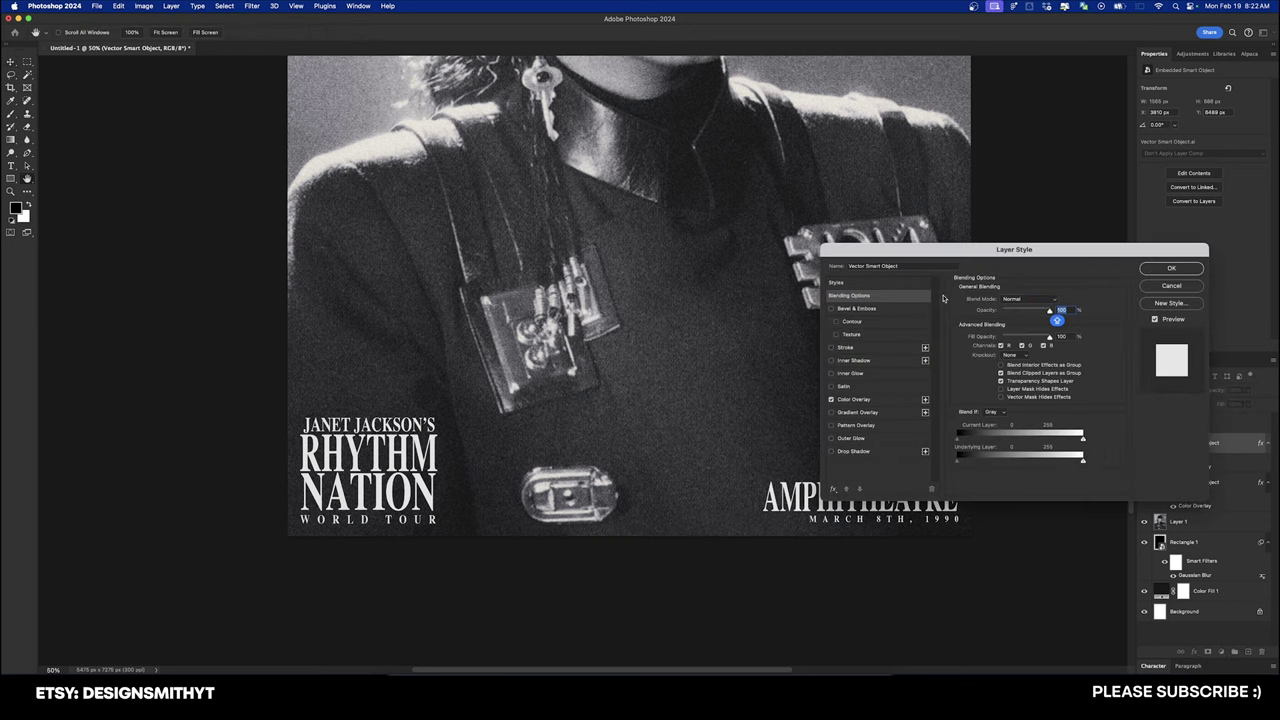
left_click_drag(958, 252, 763, 120)
left_click(694, 347)
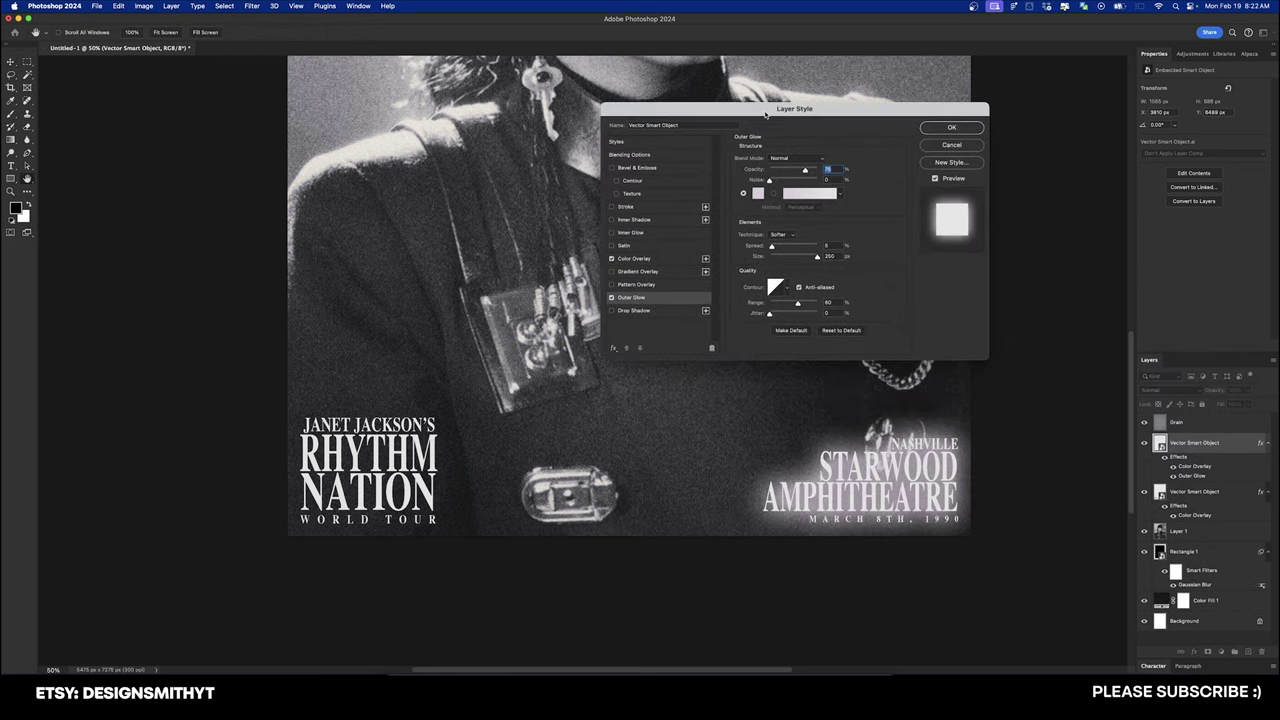
left_click(757, 193)
left_click(1018, 387)
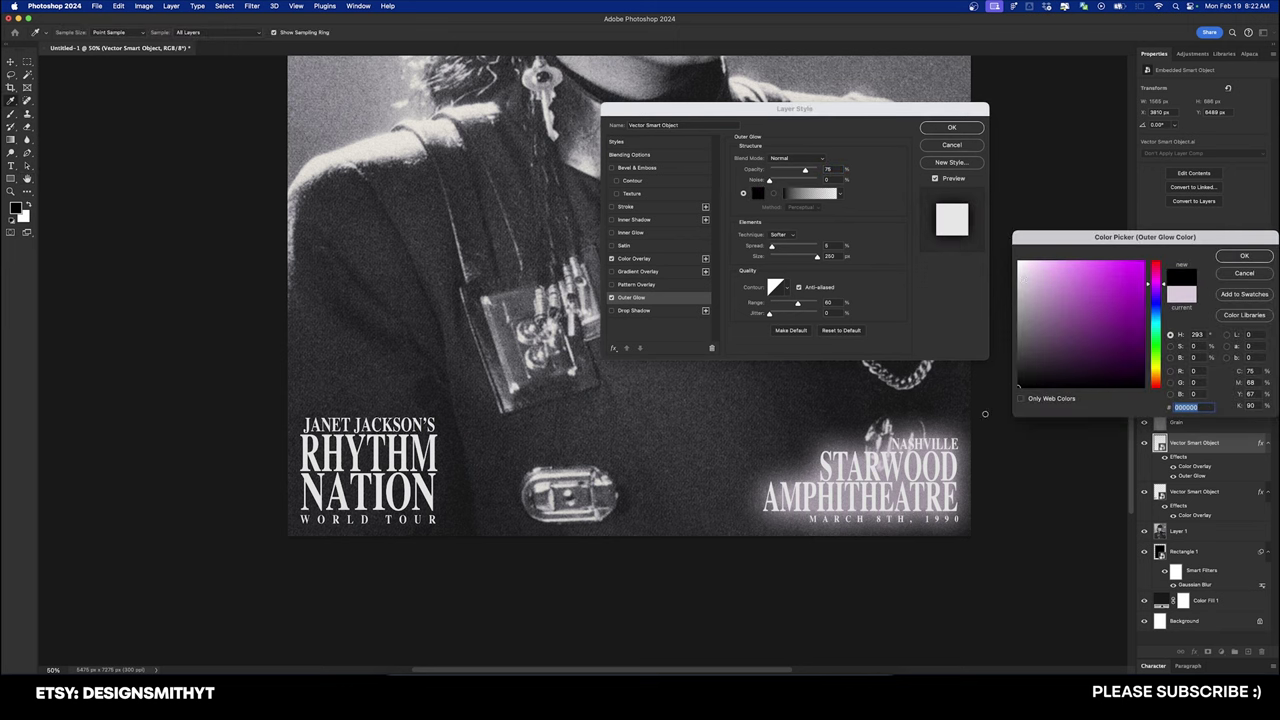
left_click(1194, 357)
type("10")
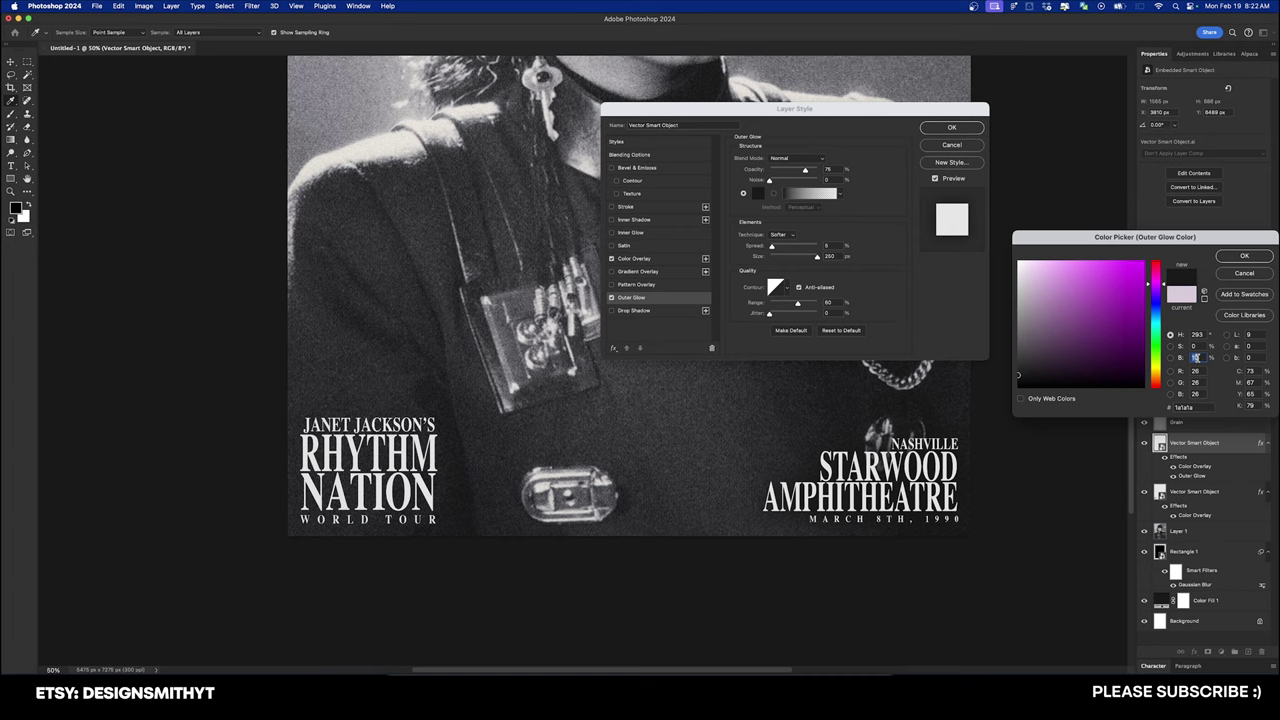
key("Return")
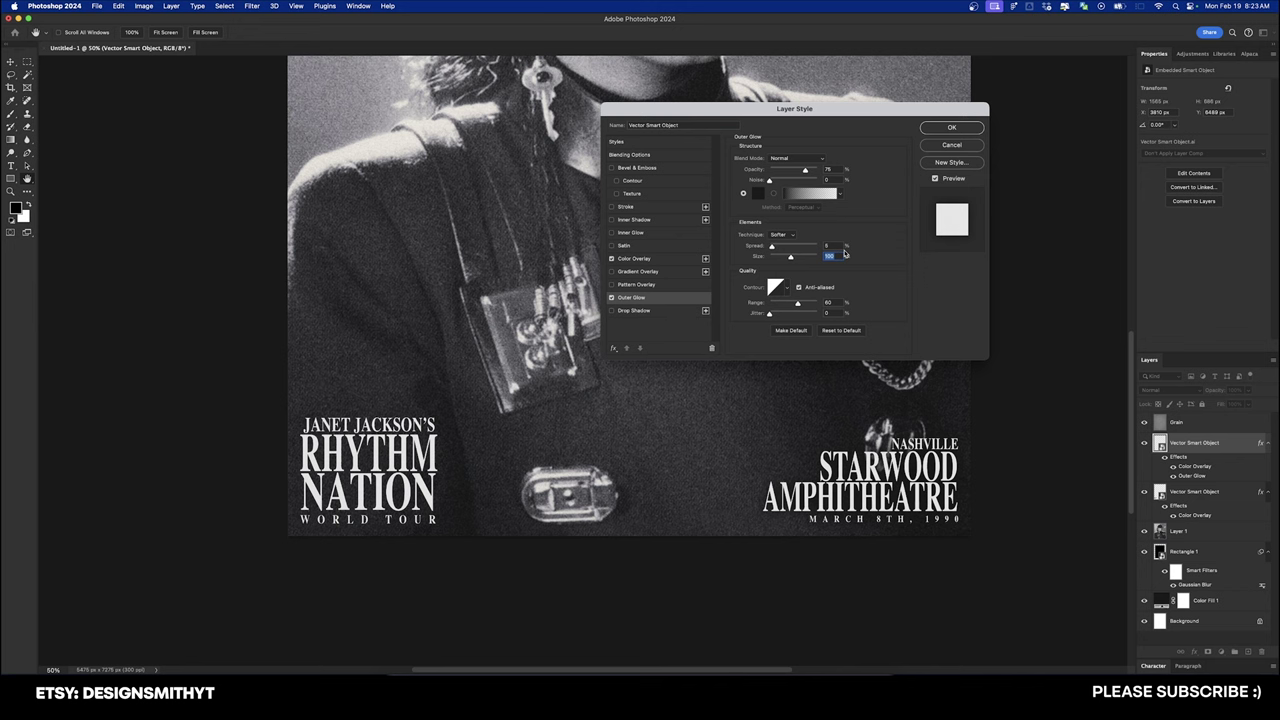
key("Return")
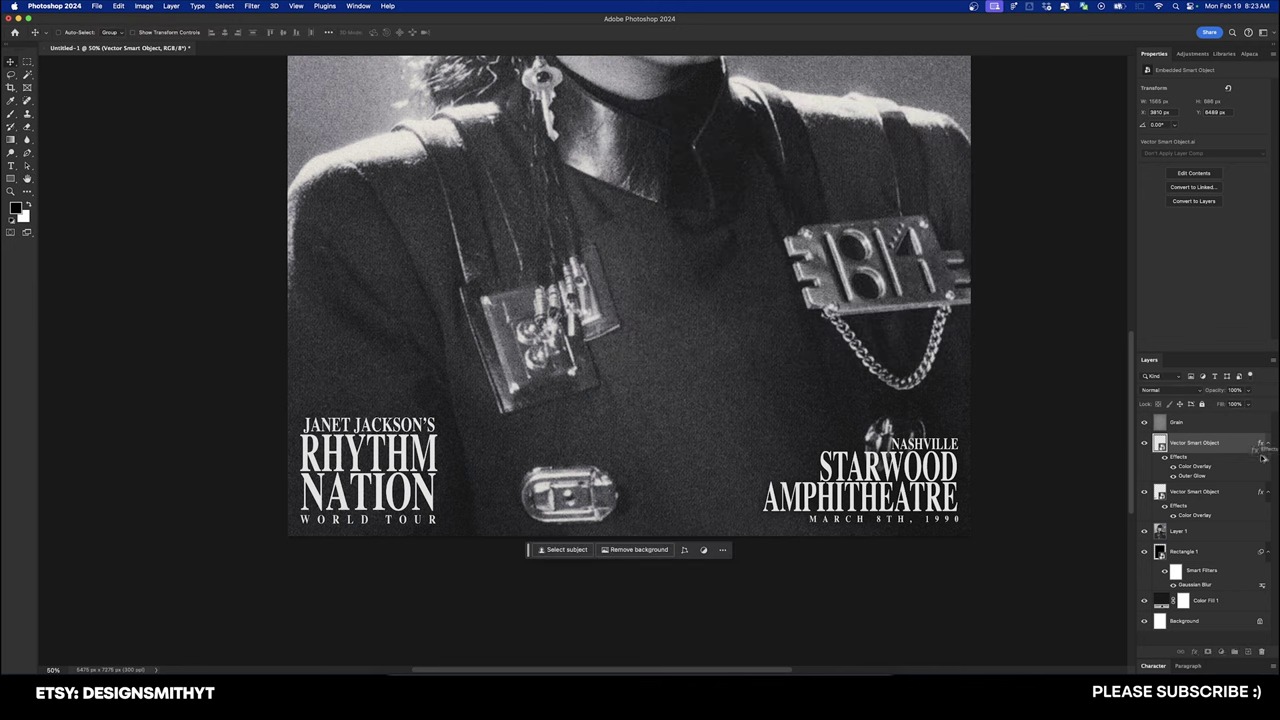
left_click_drag(1262, 495, 1262, 495)
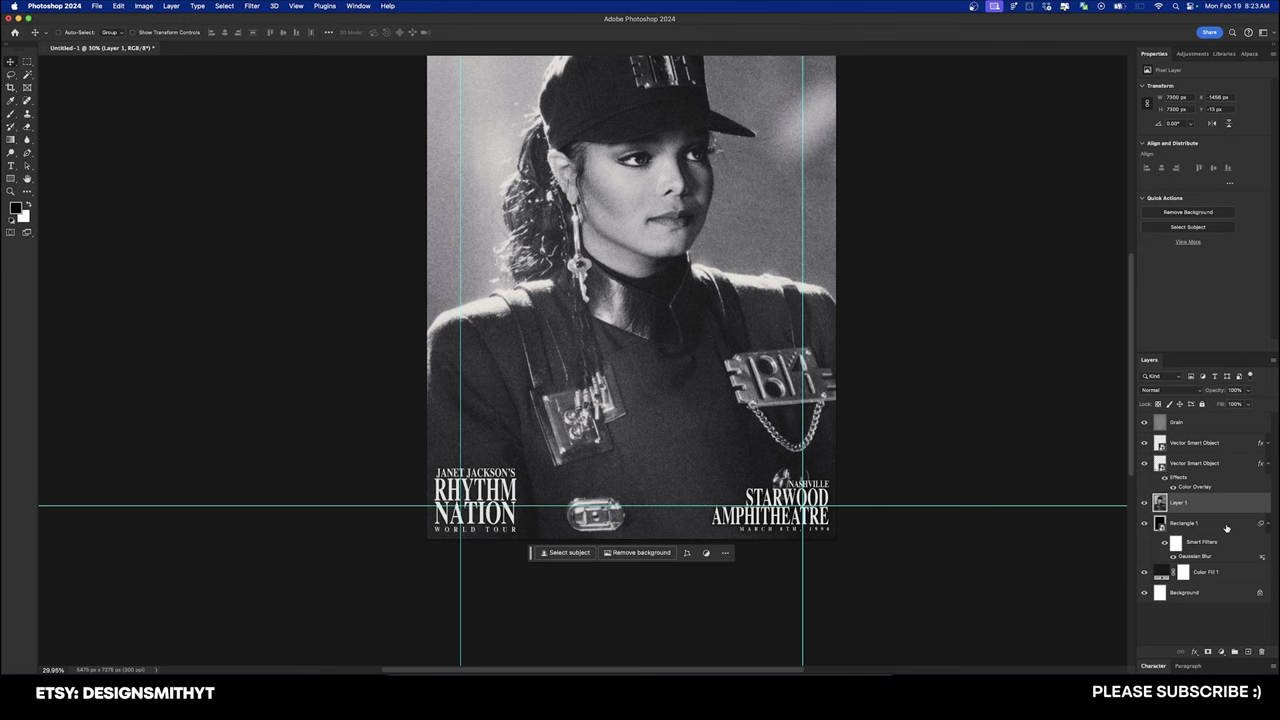
Step: Clip the photo on Layer 1 to Rectangle 1 with a clipping mask
left_click_drag(1227, 528, 1237, 509)
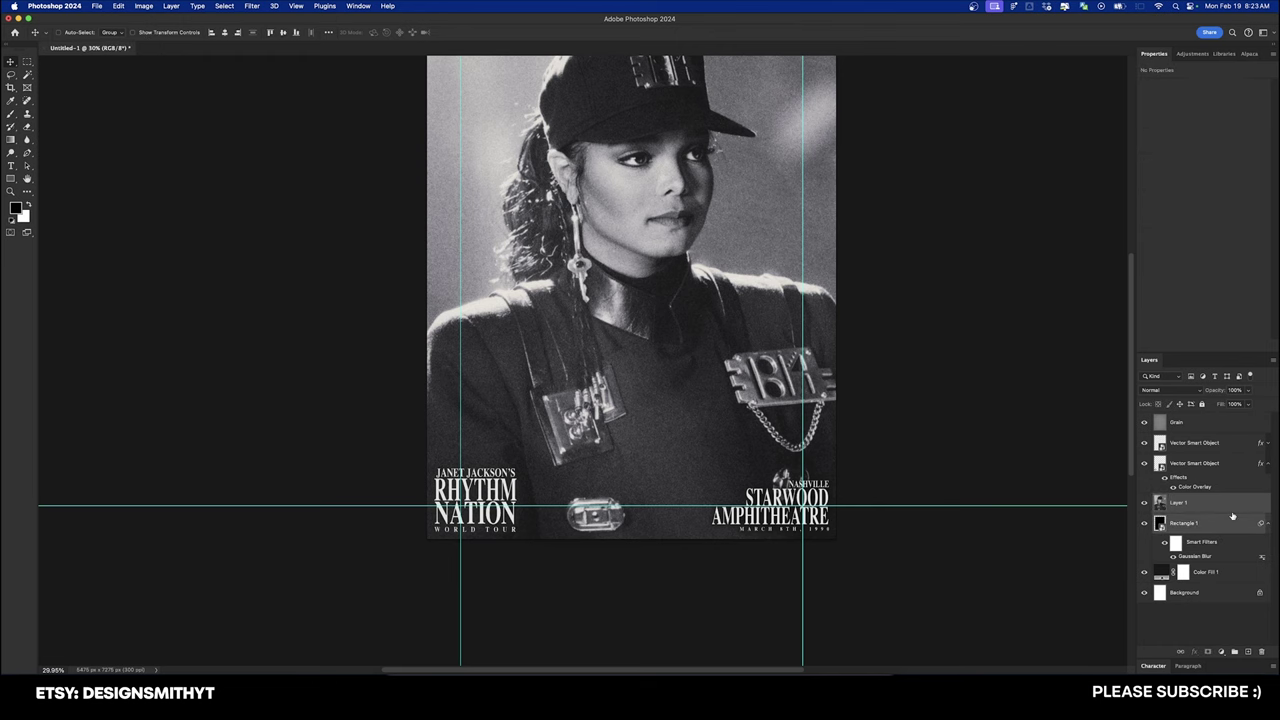
left_click(1236, 510, "alt")
Step: Move the title lettering into the framed photo's lower-left corner, aligned with the left and bottom guides
left_click(1213, 463)
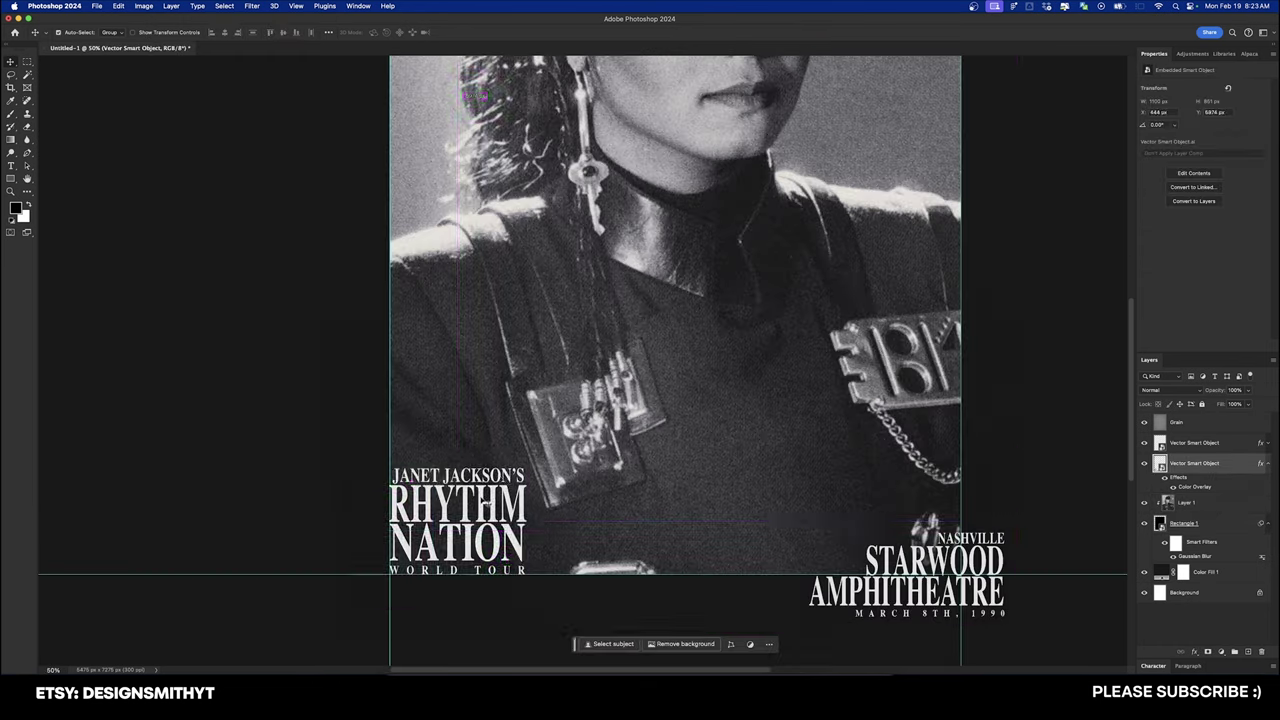
key("super+z")
left_click_drag(418, 543, 461, 506)
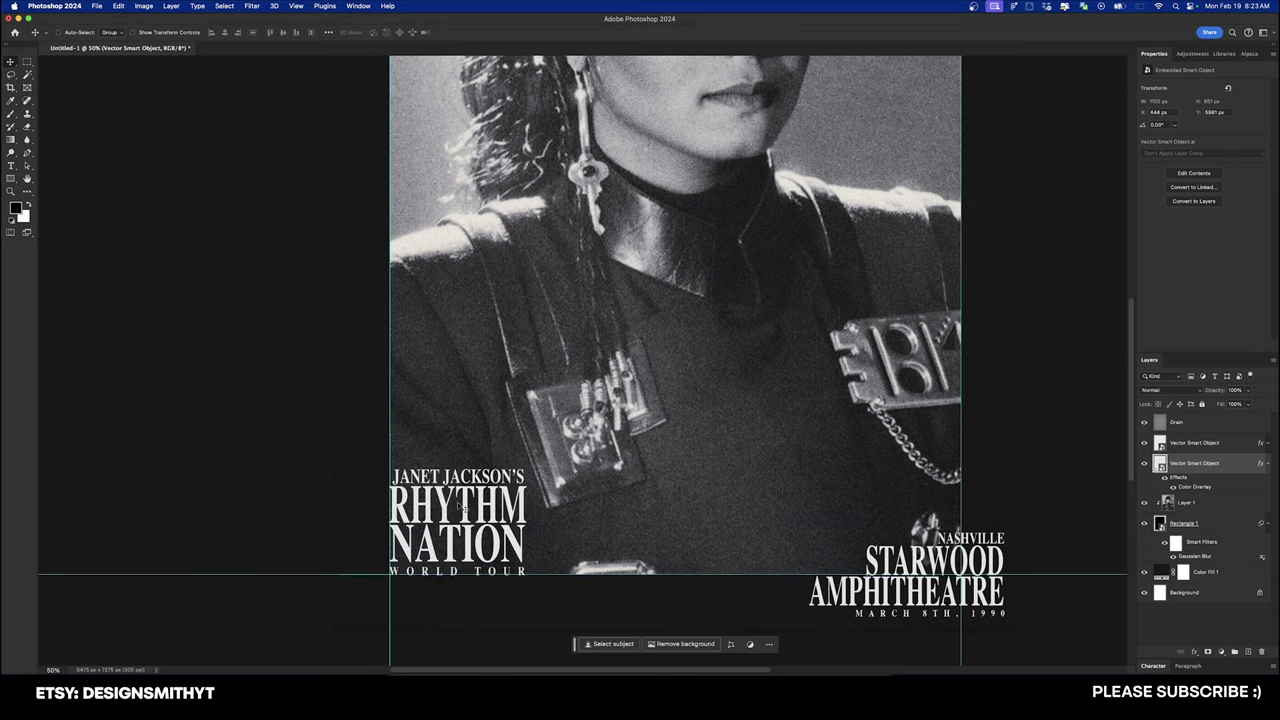